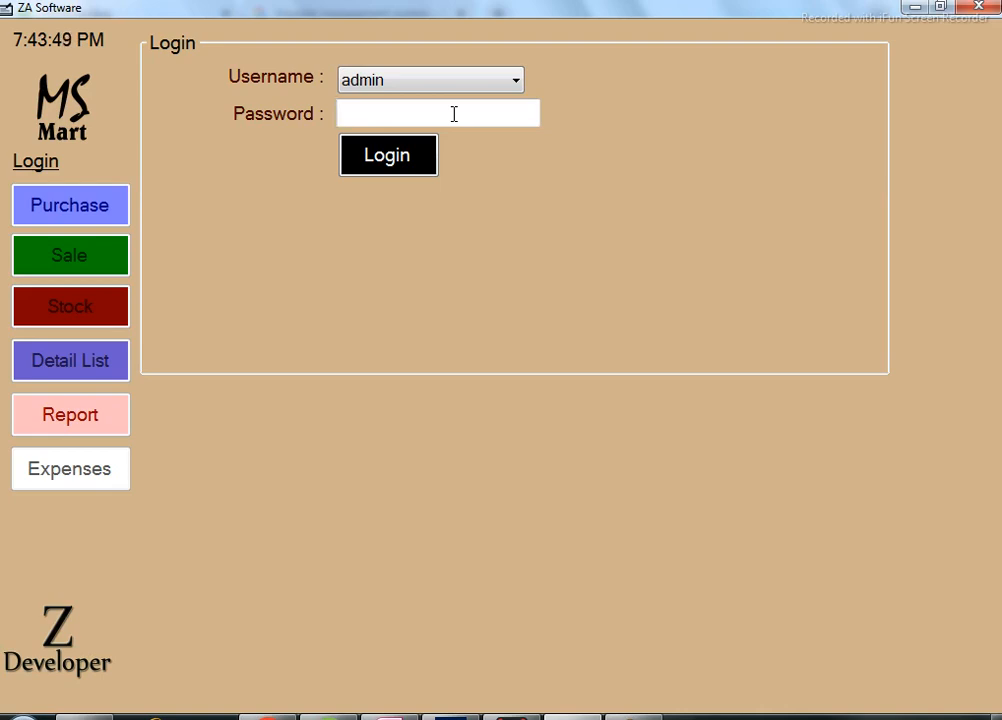
Log in as admin with the password and start blank purchase bill 1 dated 2023.01.05.
text(******)
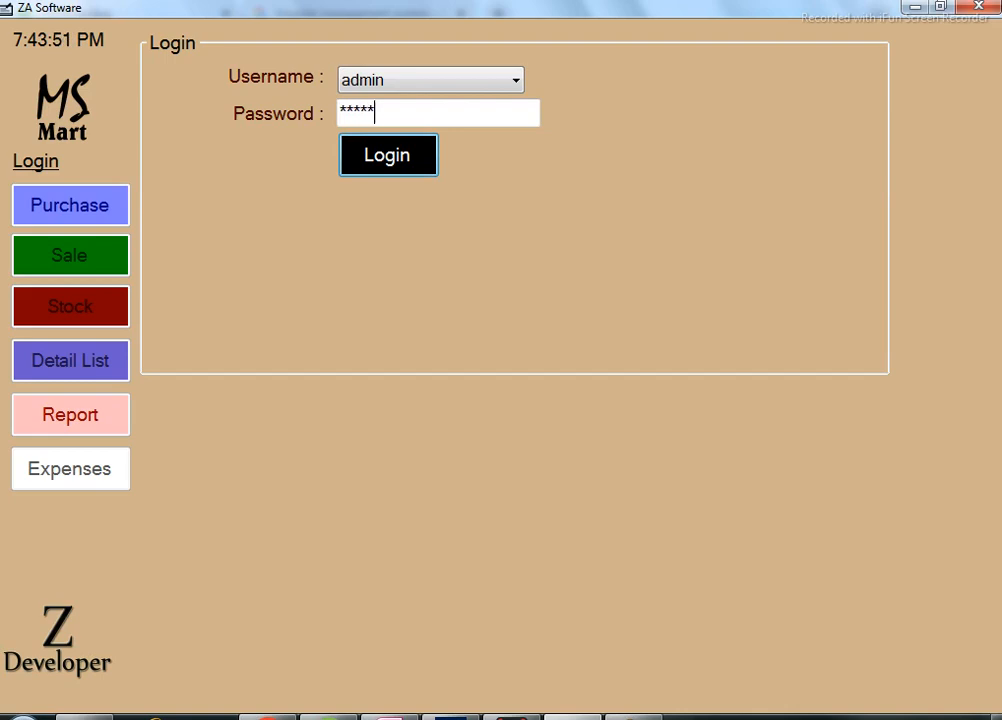
click(511, 80)
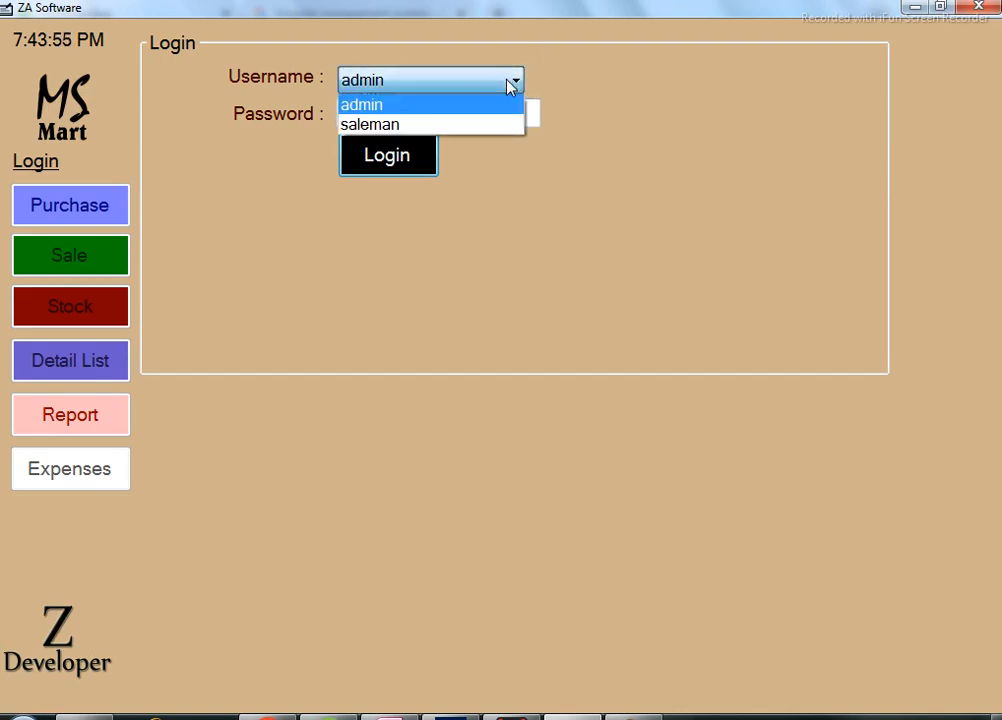
click(565, 117)
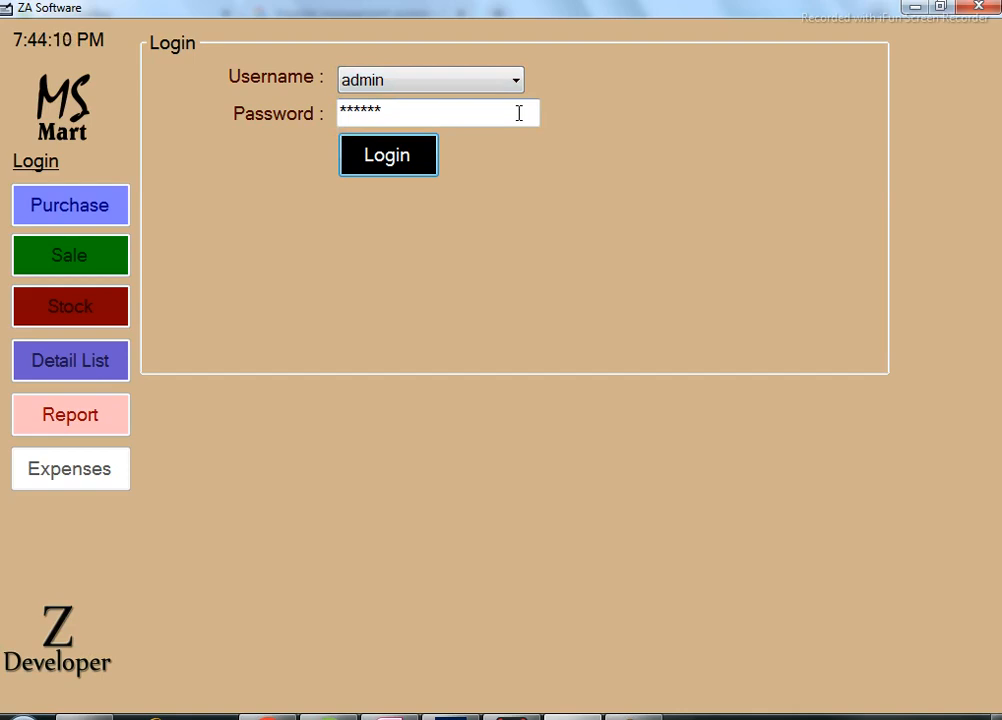
click(500, 84)
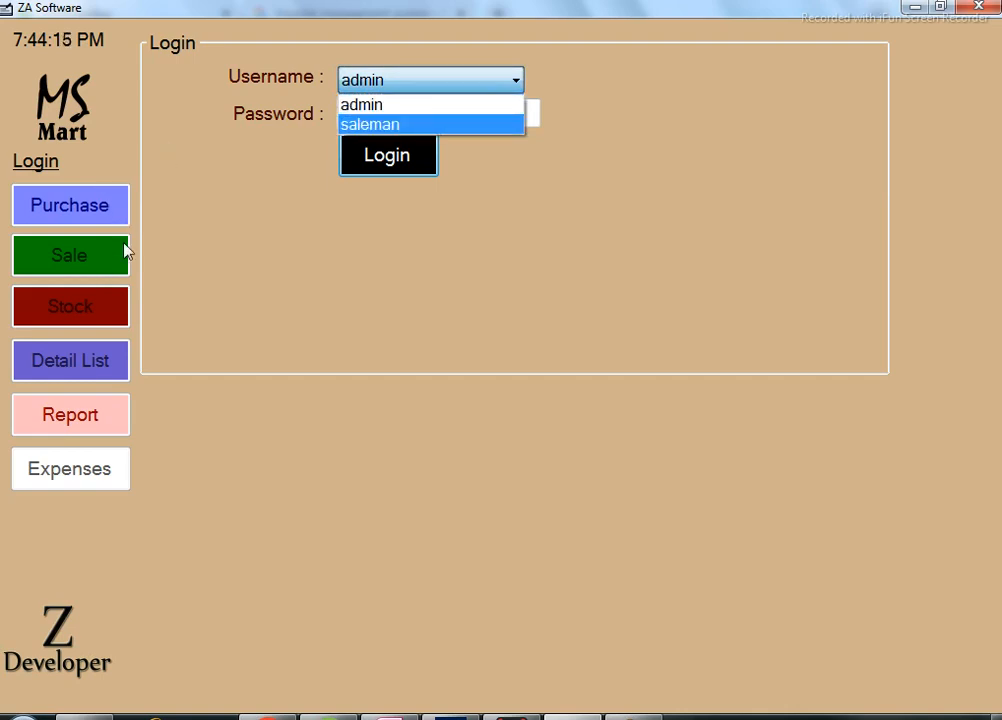
click(387, 105)
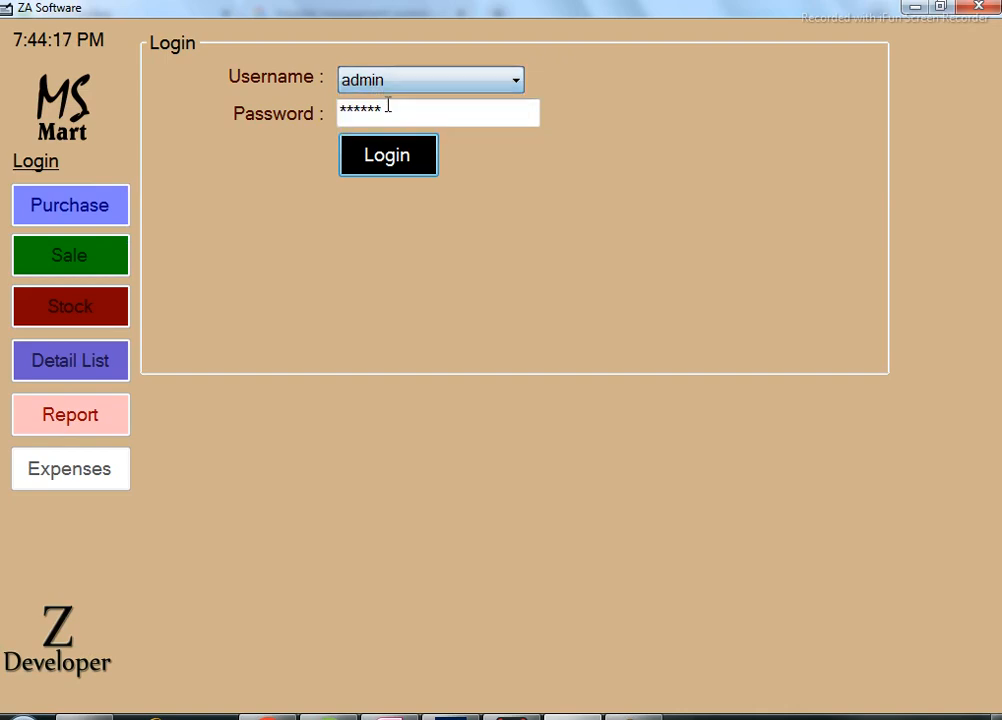
click(396, 162)
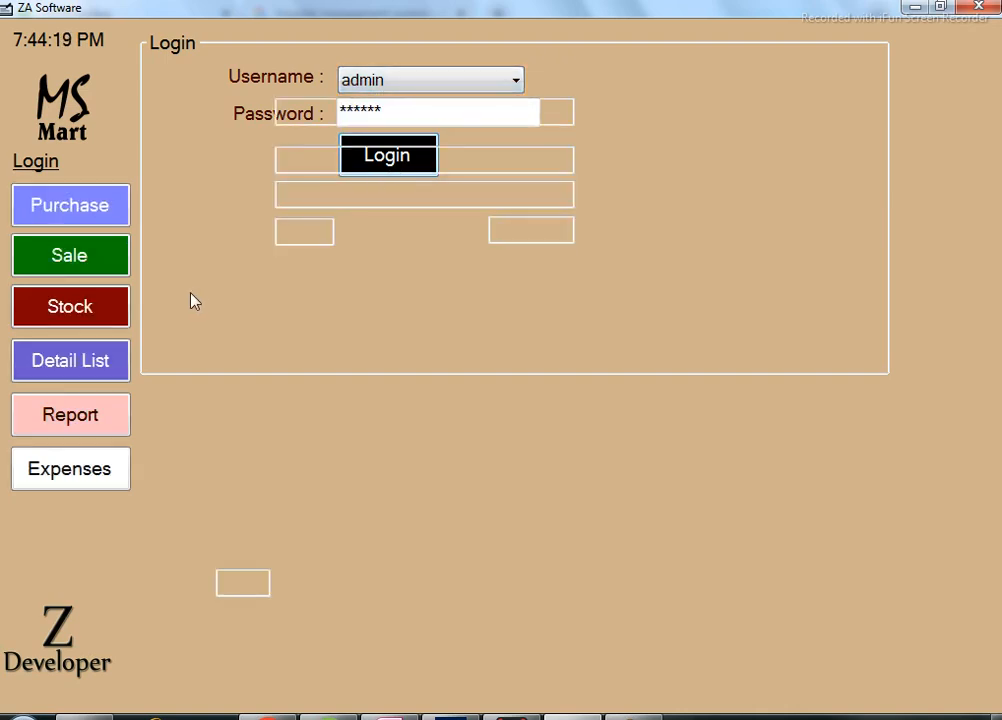
click(69, 215)
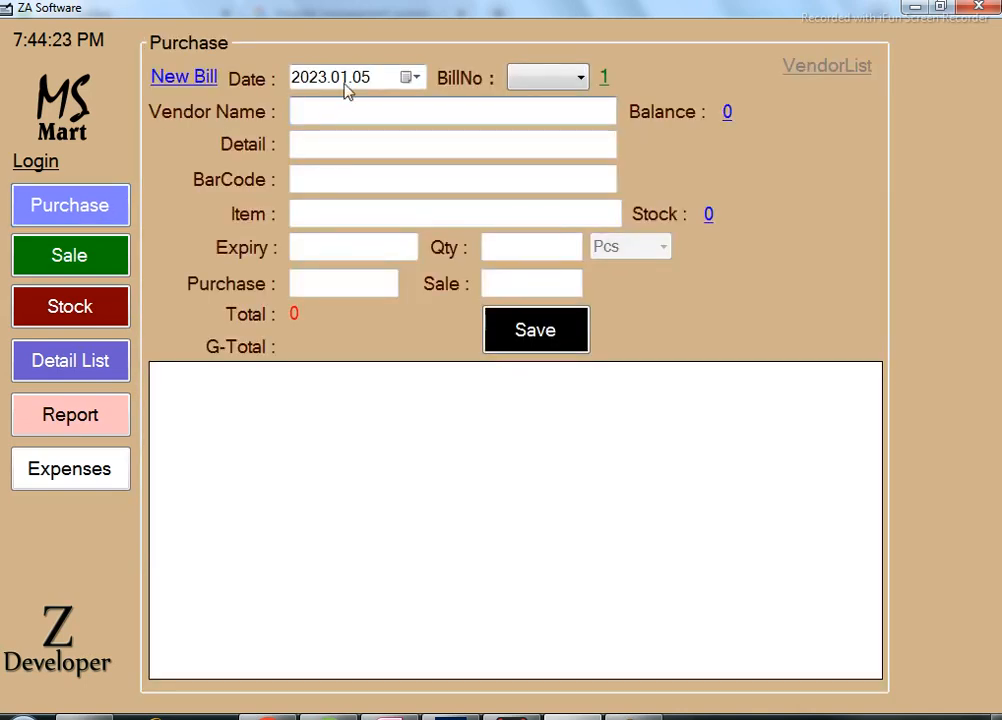
Enter Ahmed Company as the vendor name and the vendor's phone number as the detail.
click(358, 109)
text(Ahmed)
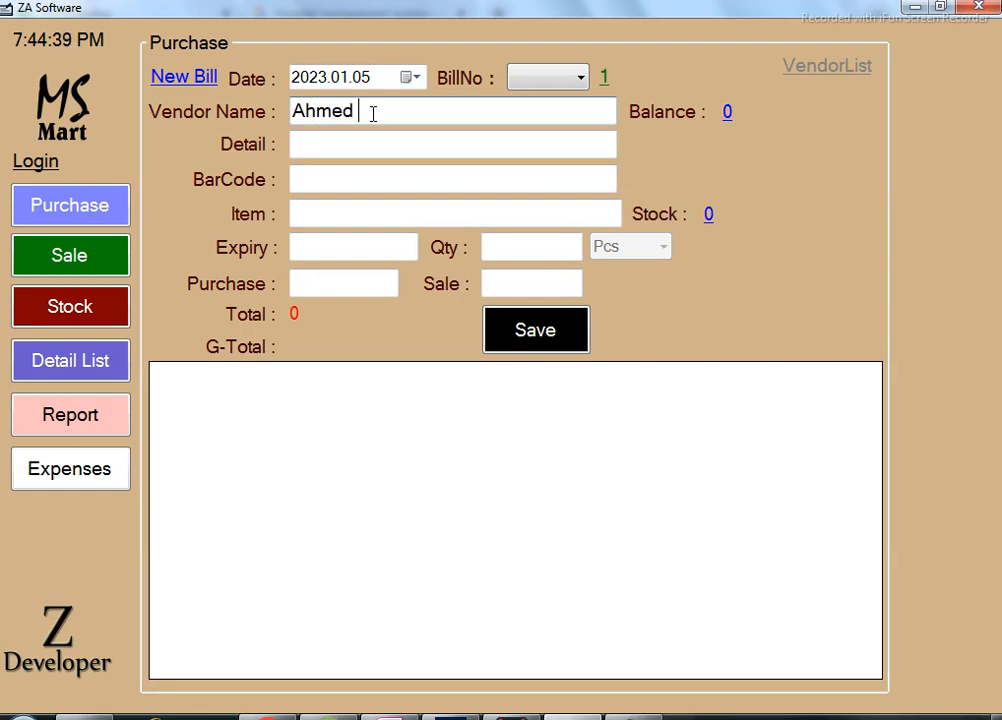
text( Company)
key(Tab)
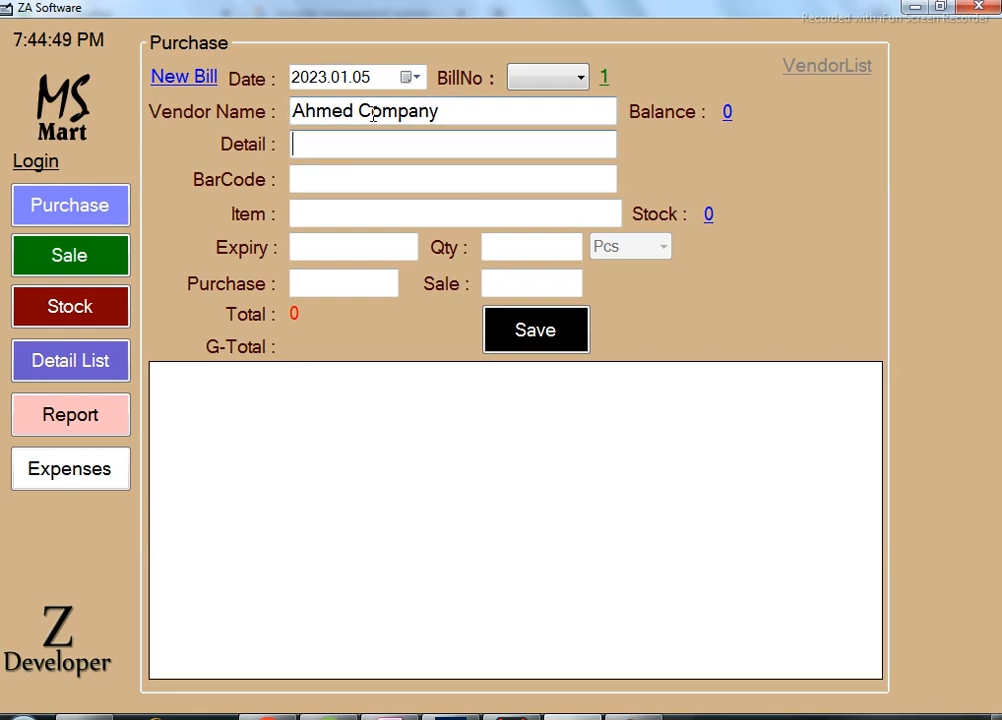
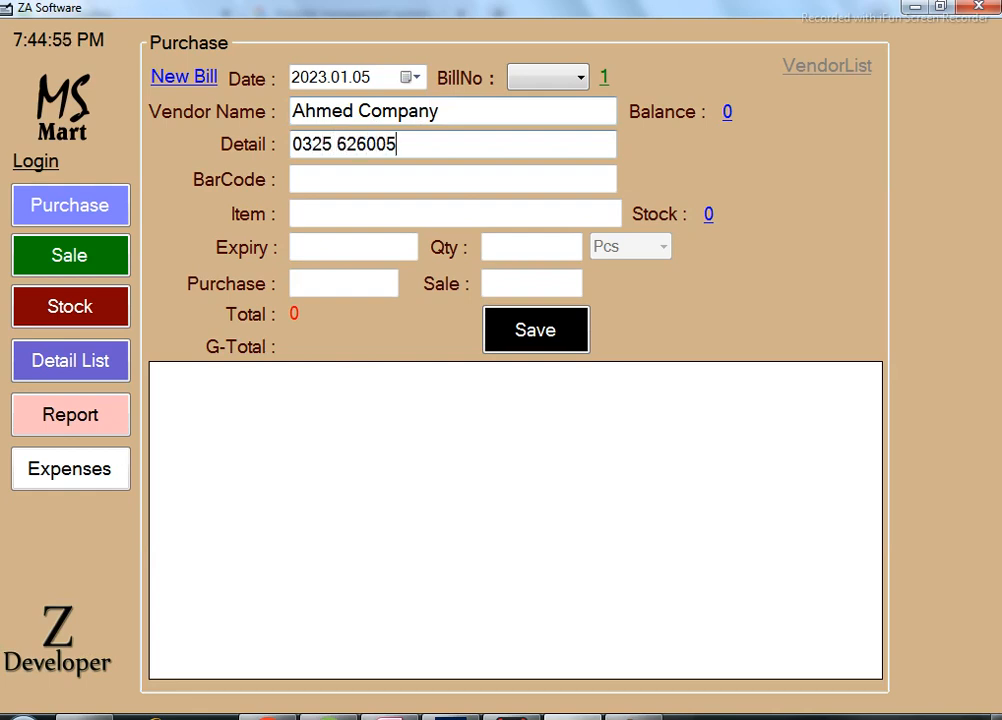
Open the item search list from the Item field.
click(363, 186)
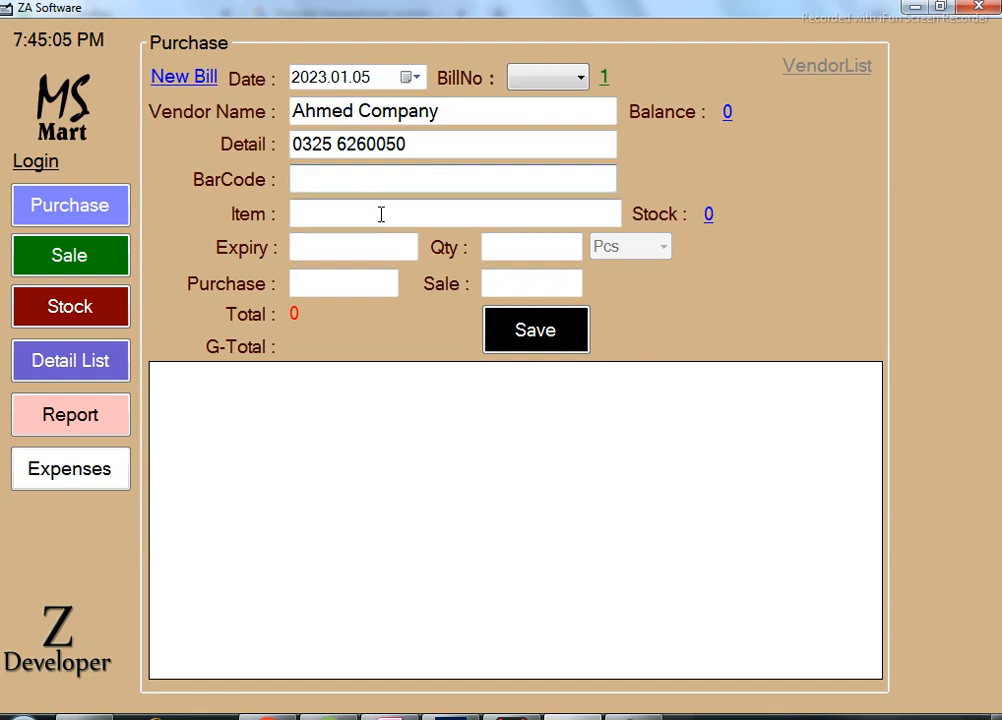
click(412, 218)
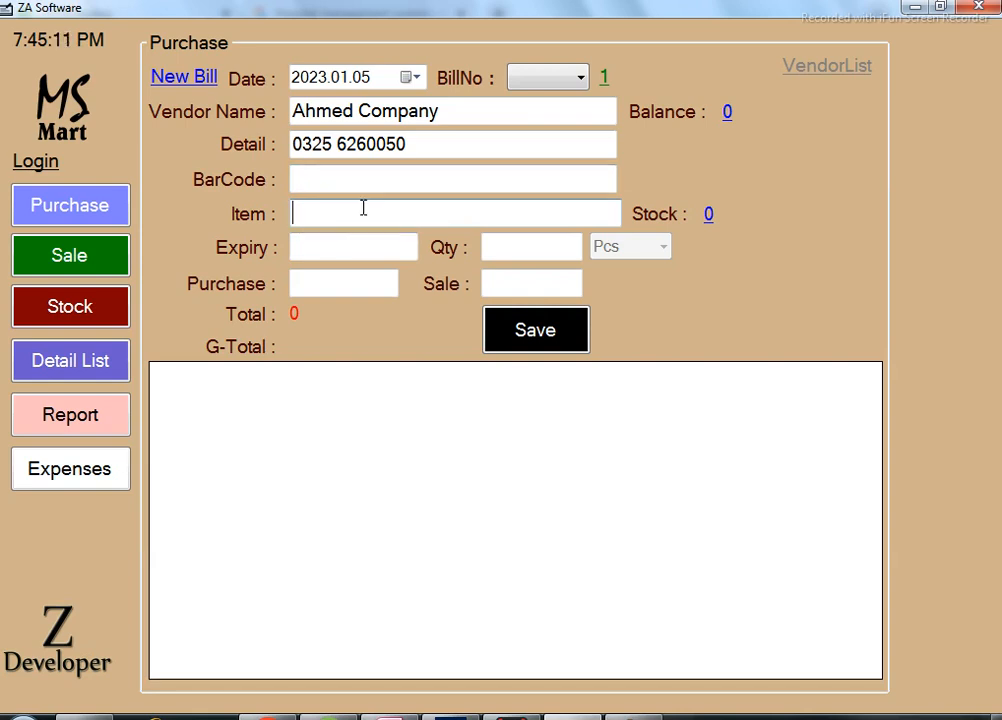
click(385, 183)
click(362, 214)
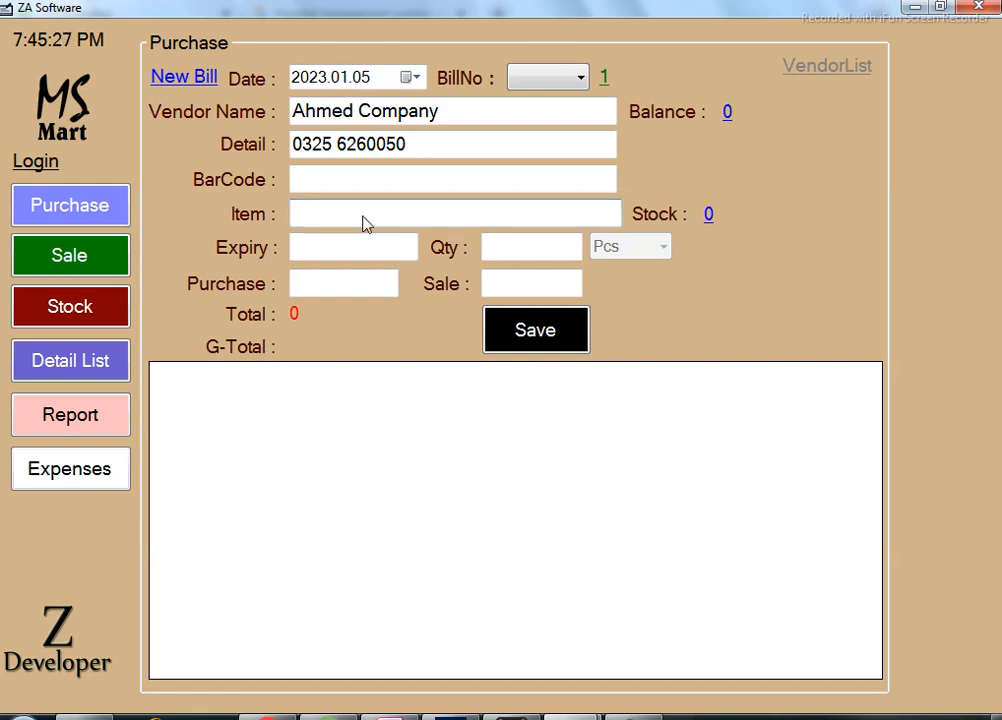
click(364, 216)
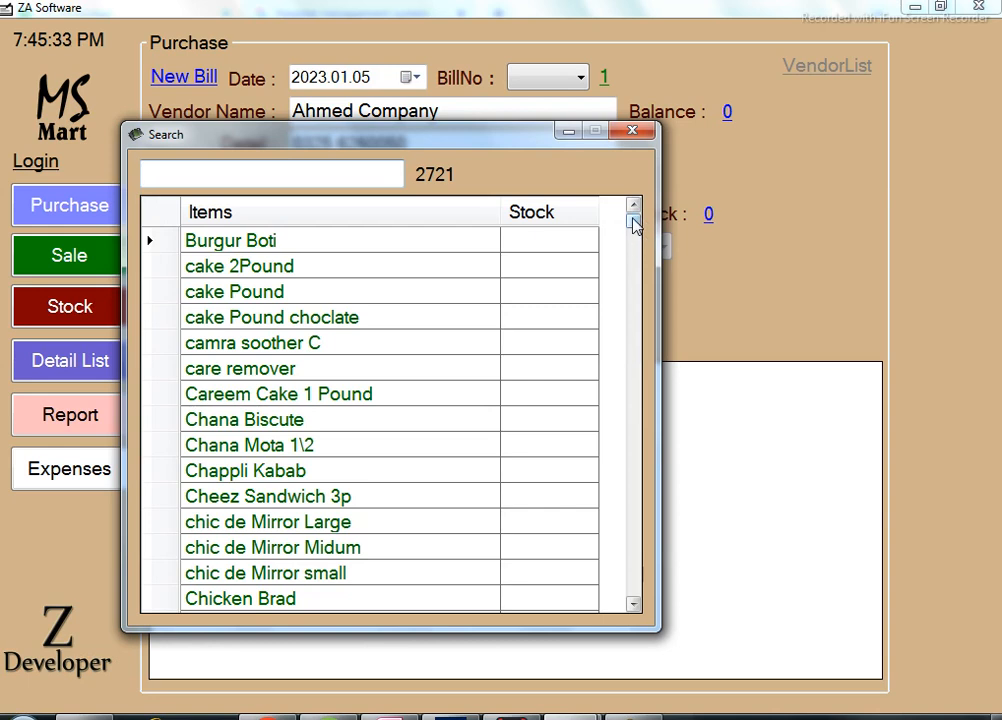
mouse_move(633, 225)
mouse_down()
mouse_move(622, 598)
mouse_move(635, 561)
mouse_move(641, 419)
mouse_move(633, 215)
mouse_up()
click(337, 172)
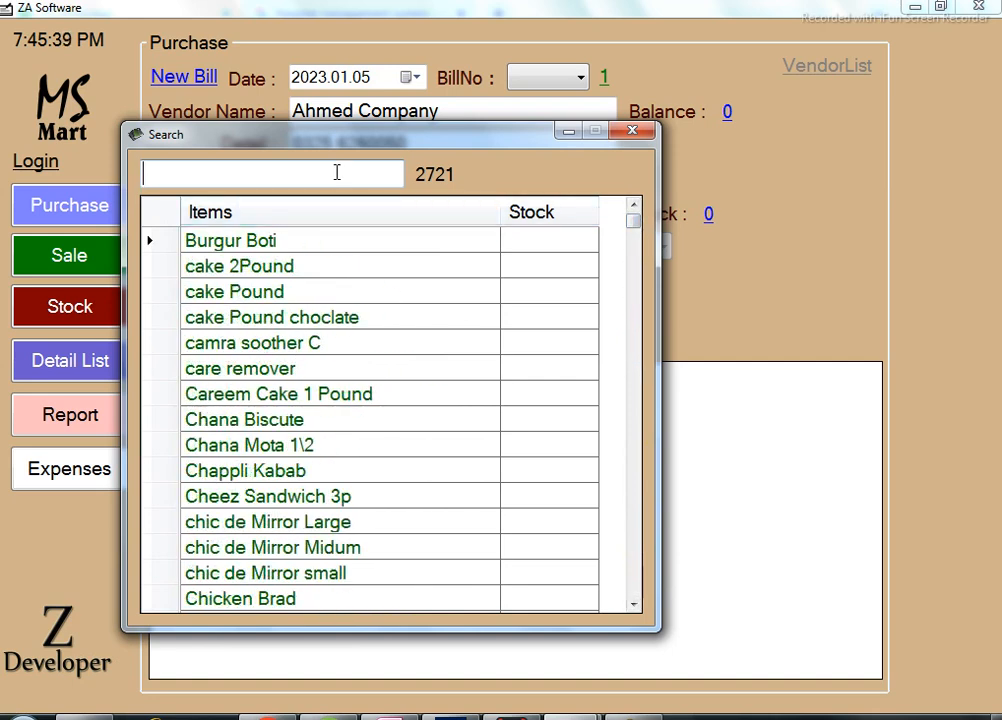
text(coca)
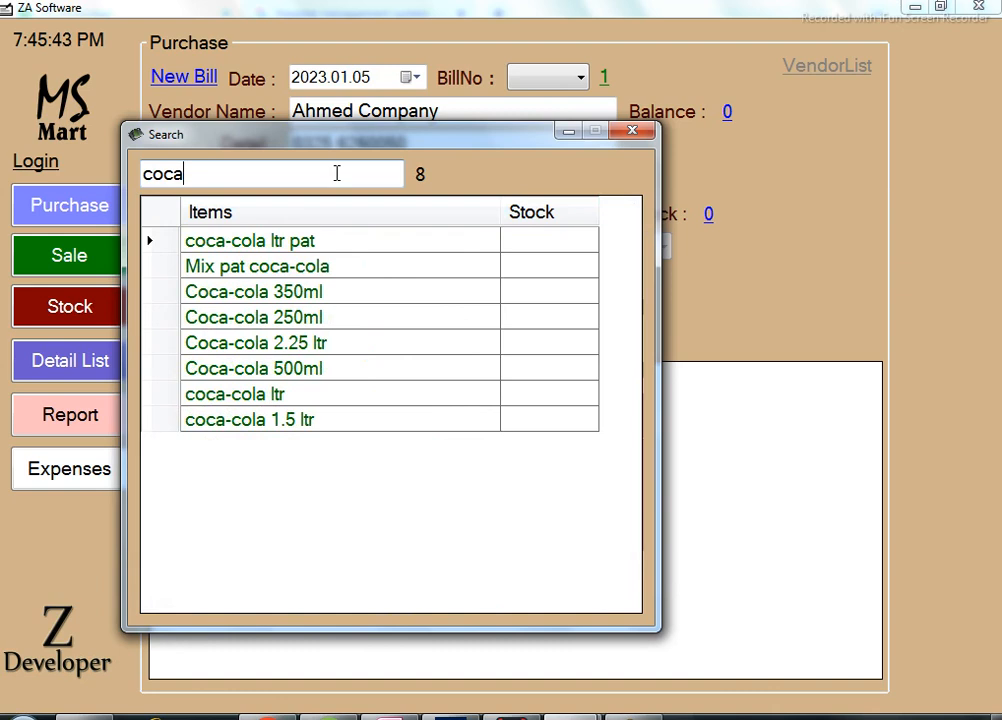
key(Down)
key(Down)
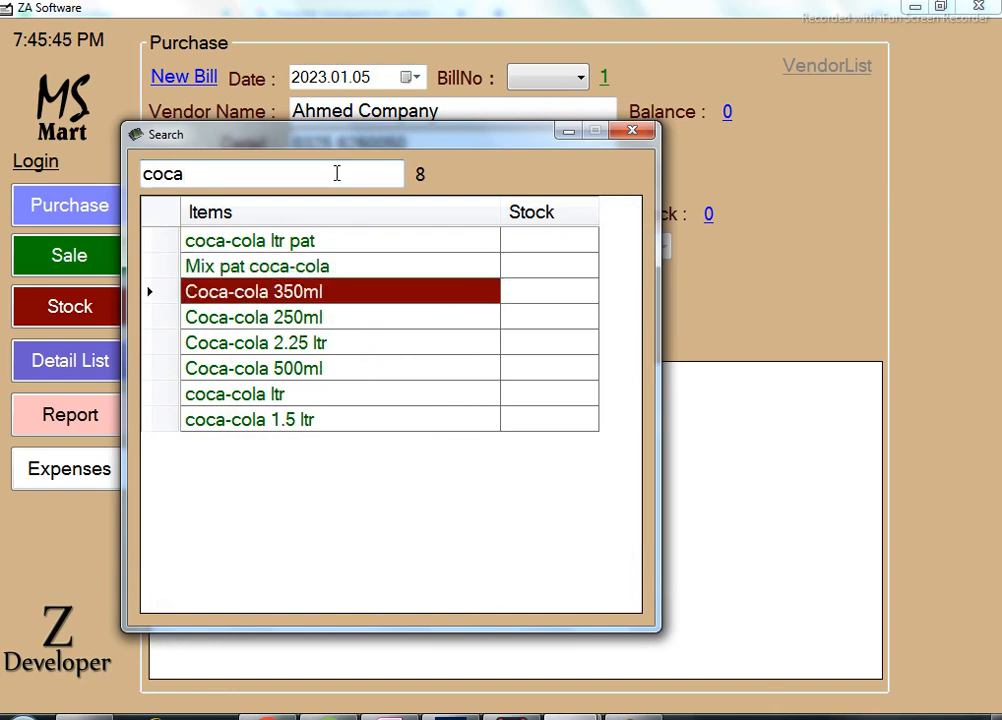
key(Down)
key(Down)
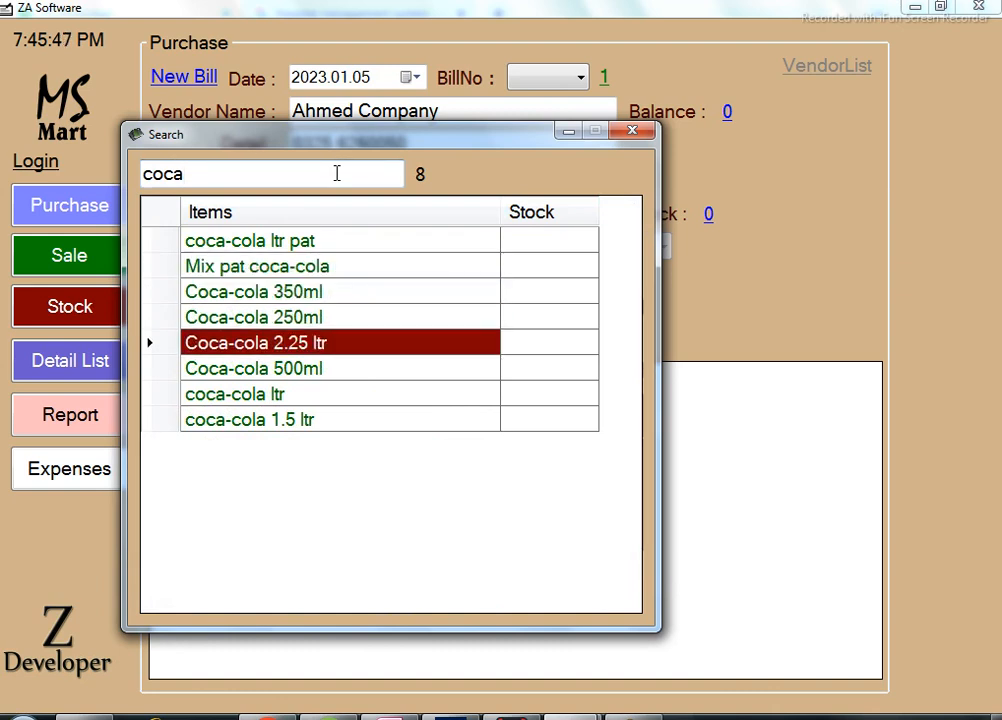
key(Down)
key(Down)
key(Down)
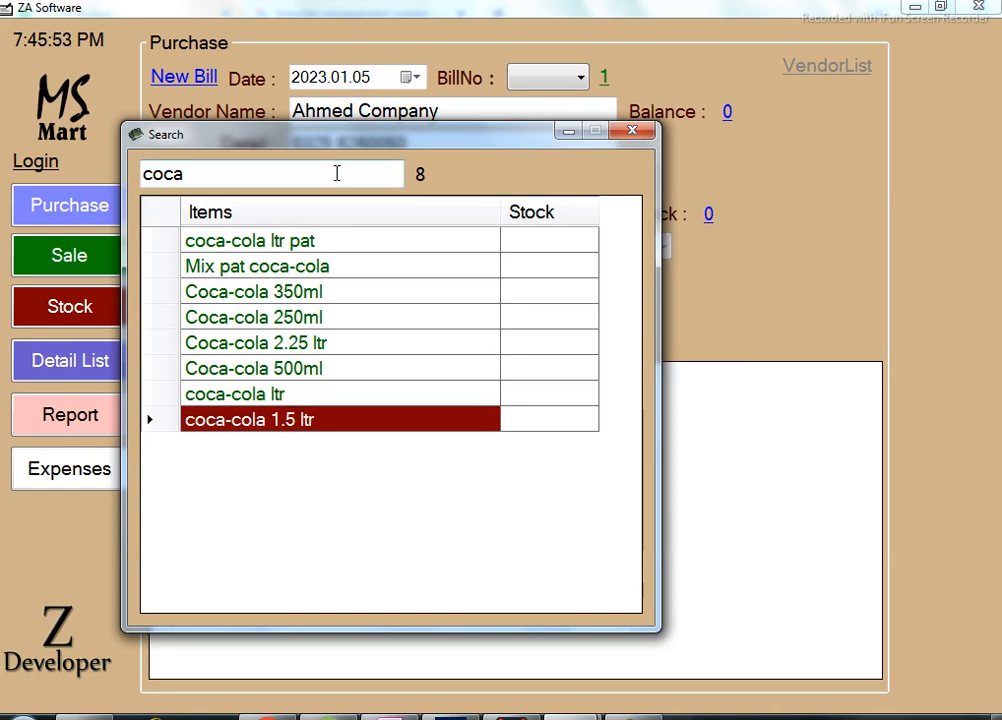
key(Return)
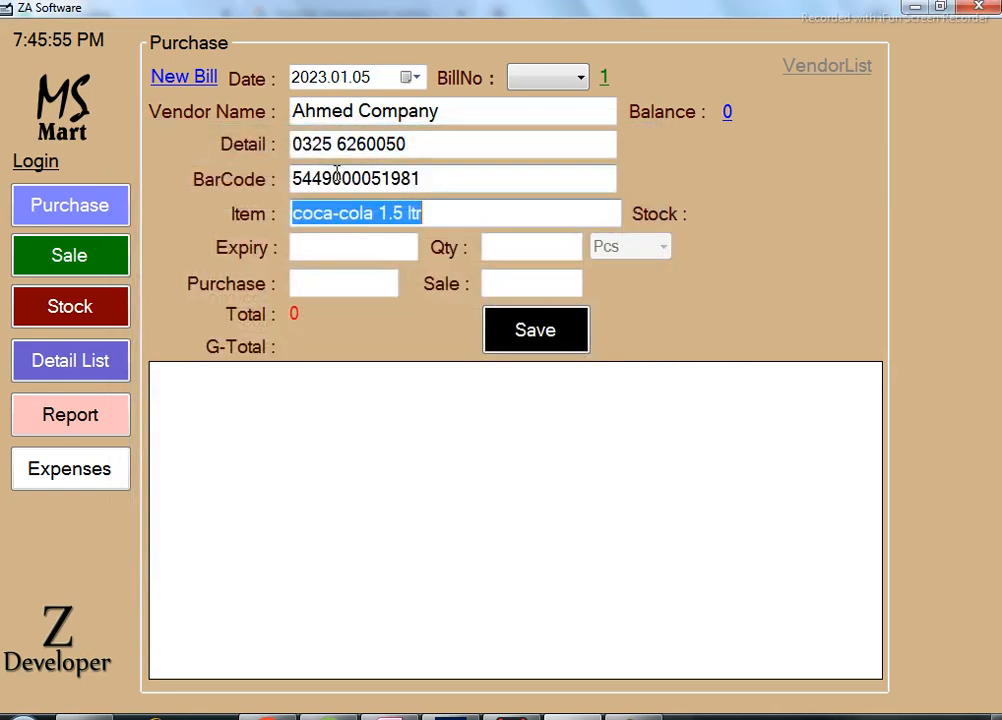
click(441, 177)
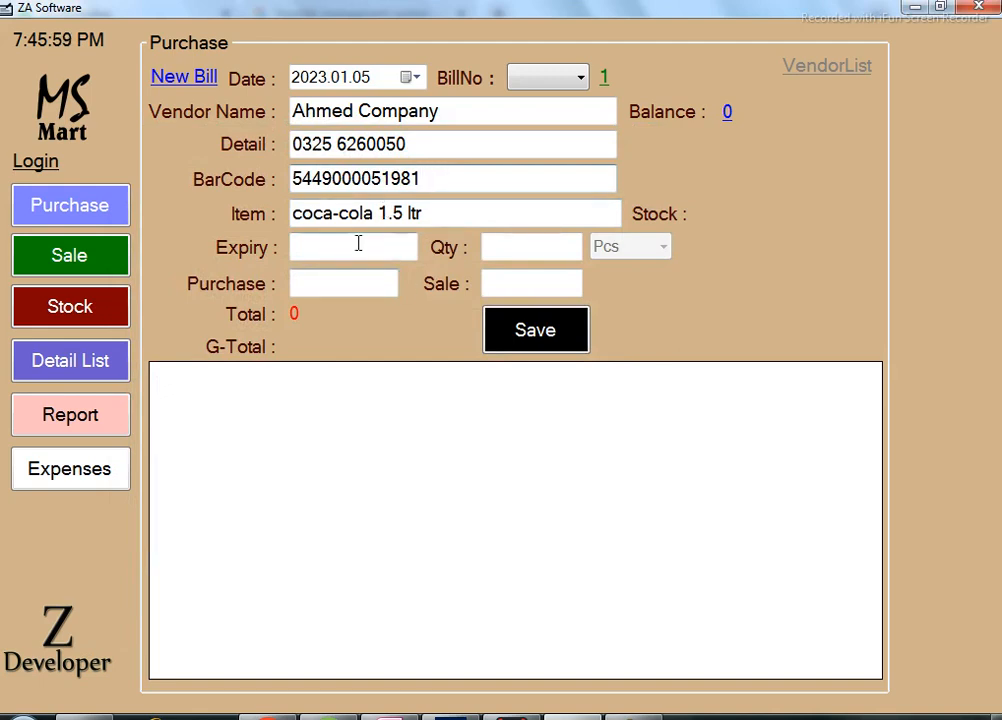
Save the coca-cola line with qty 12, purchase 75 and sale 100, totalling 900.
click(409, 248)
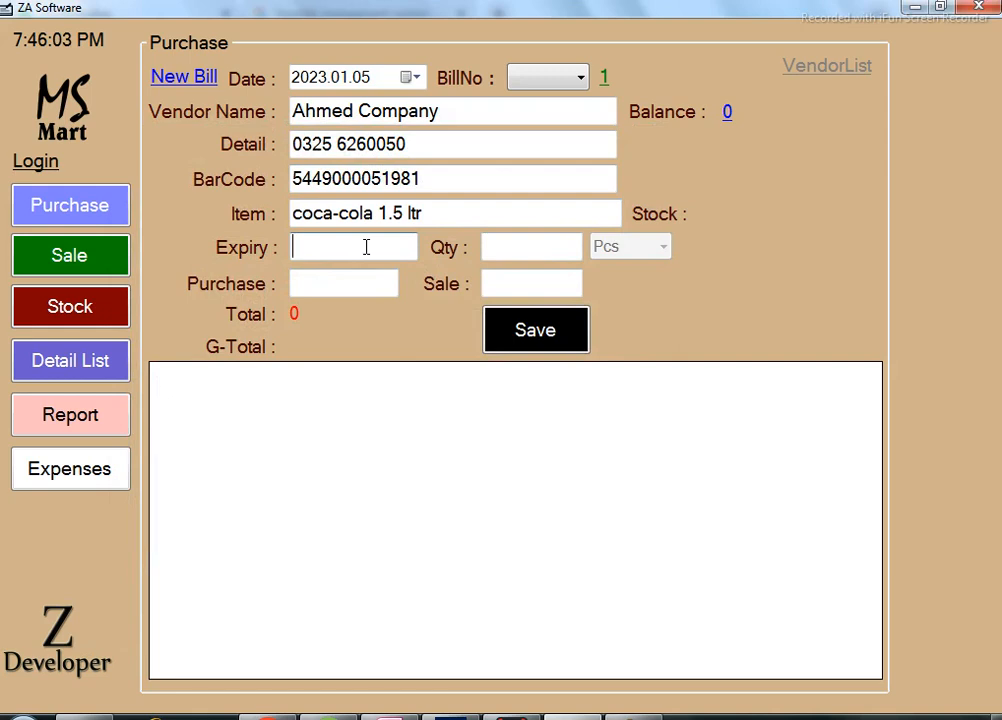
click(529, 246)
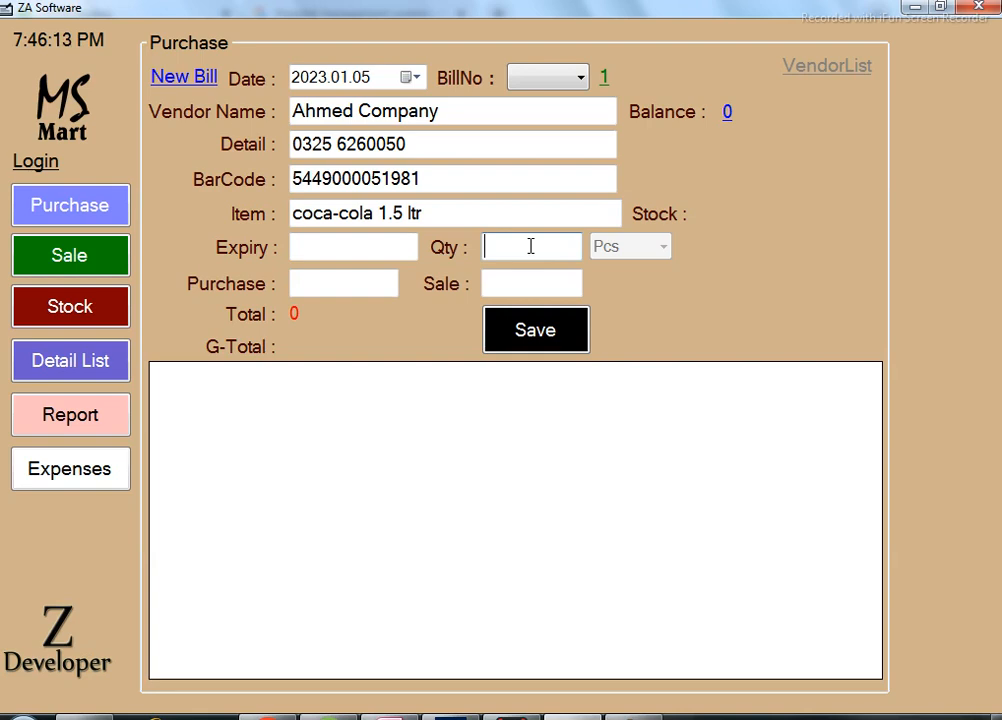
text(12)
click(336, 280)
text(75)
click(506, 280)
text(100)
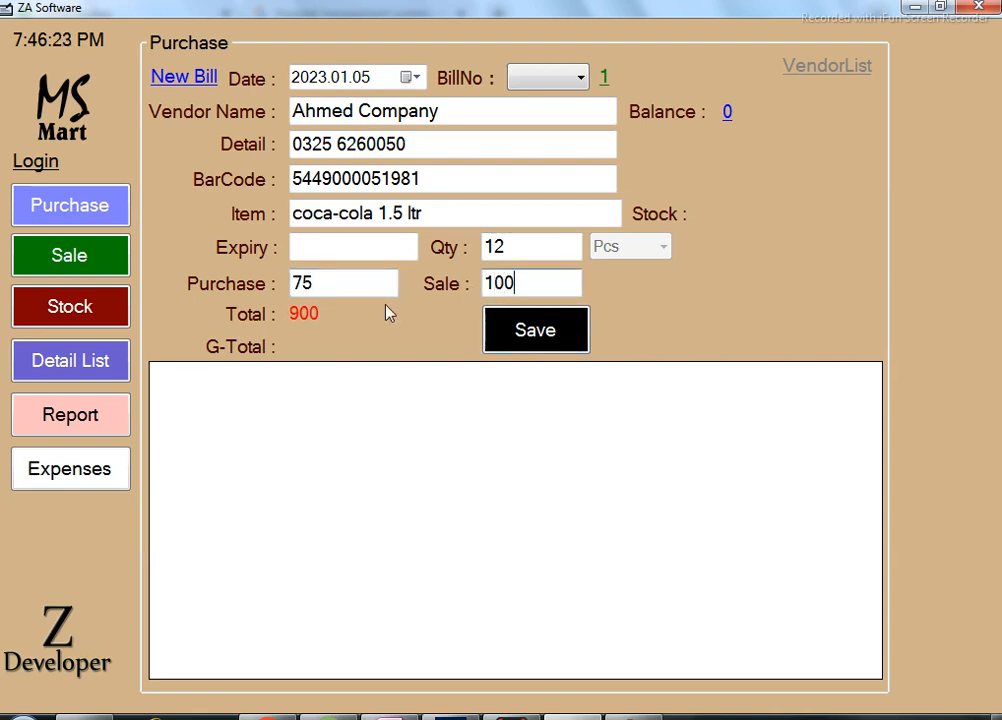
click(546, 340)
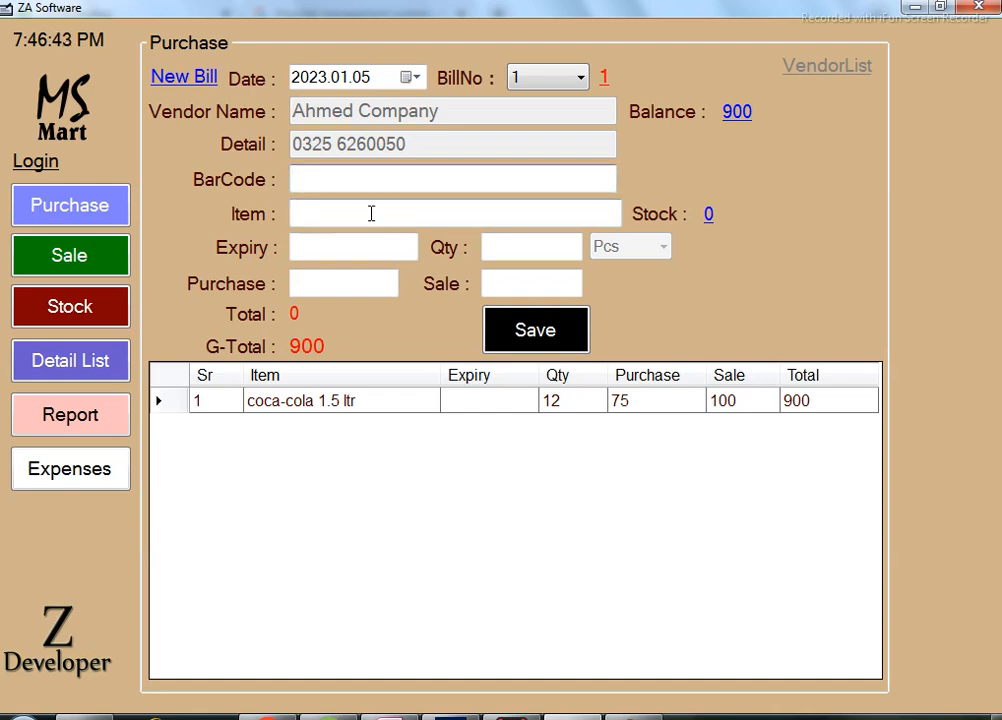
Return to the Item field to start the next product line.
click(378, 216)
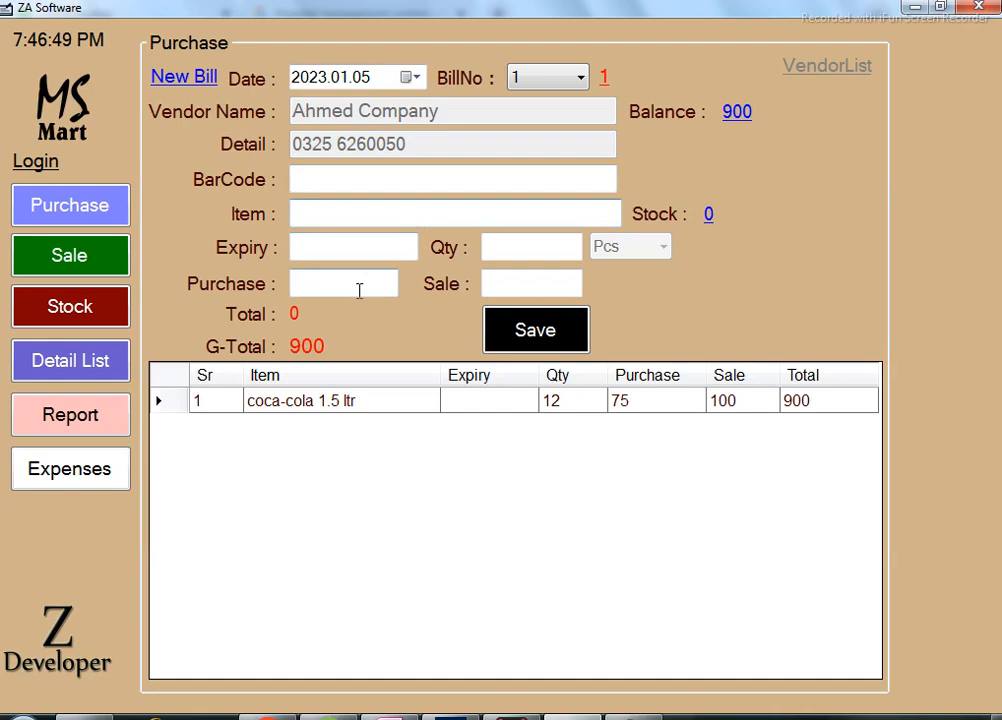
click(527, 253)
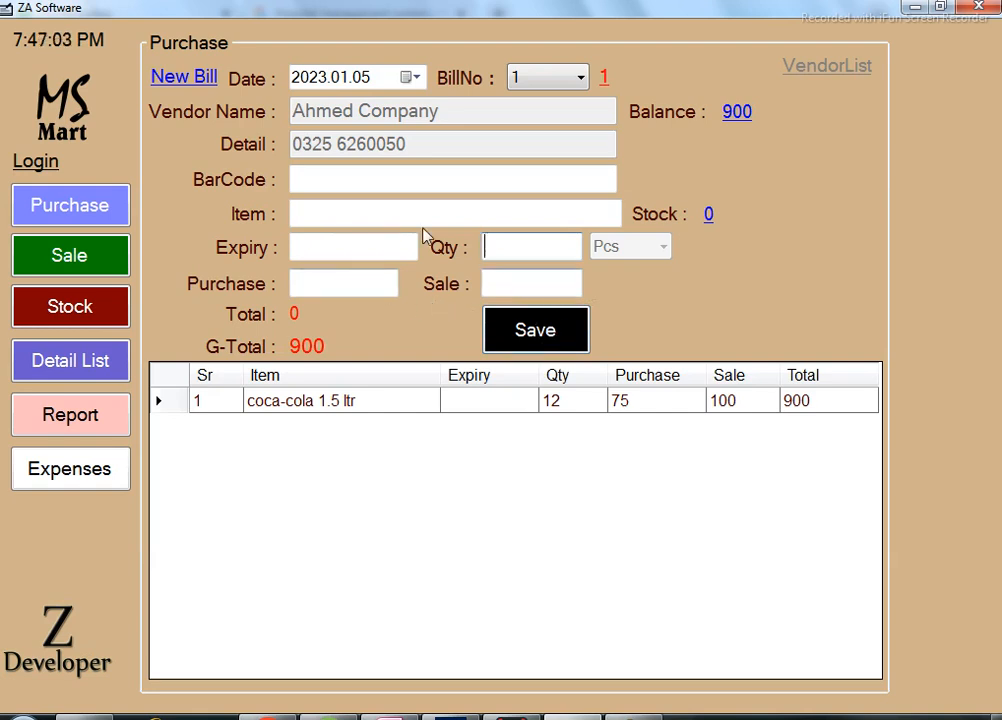
click(381, 213)
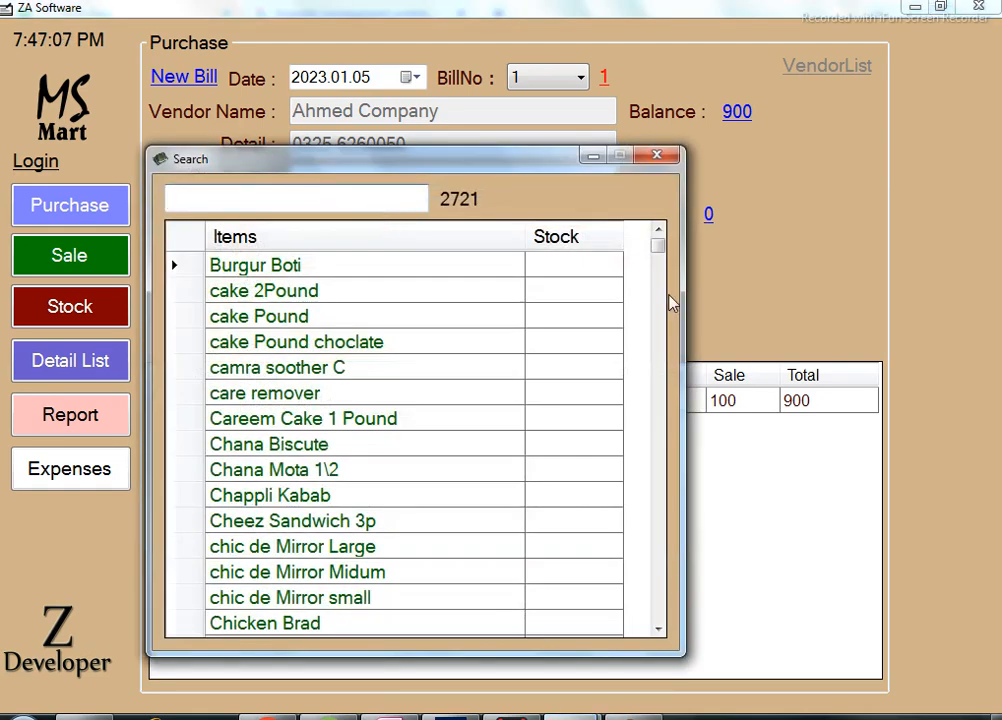
Search '7u', pick 7up can, and save it with qty 50, purchase 65, sale 80.
text(7u)
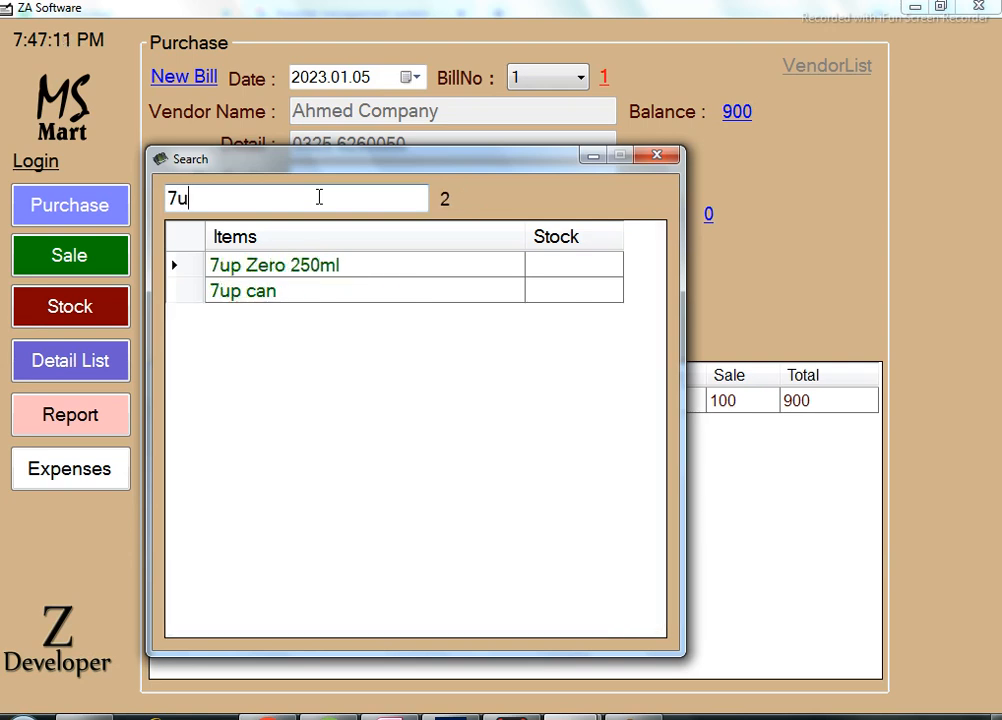
key(Down)
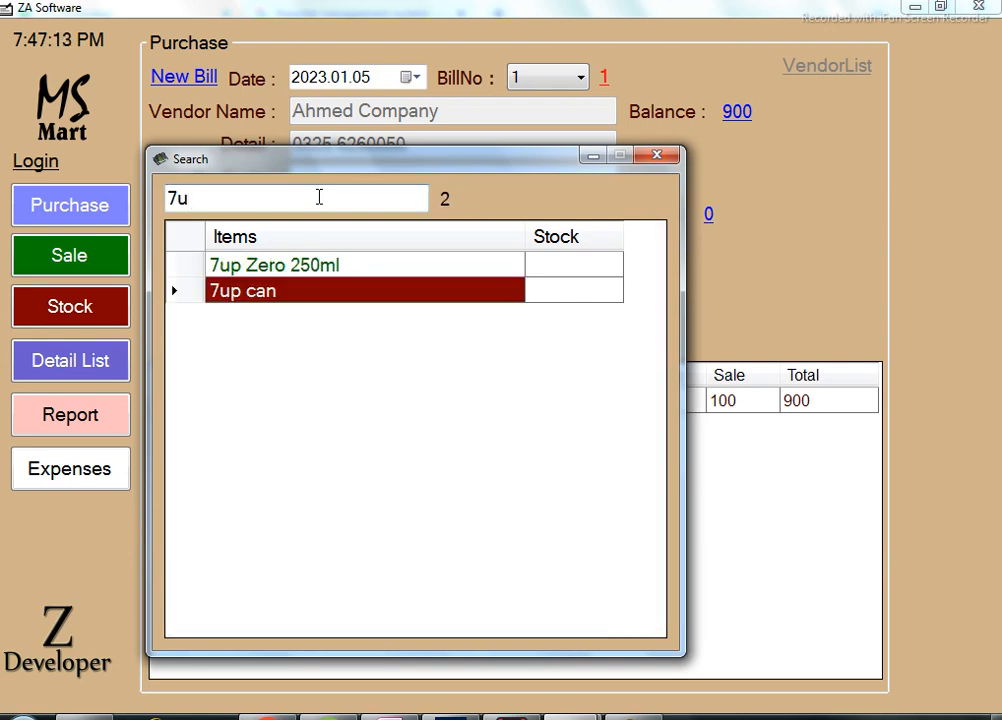
key(Return)
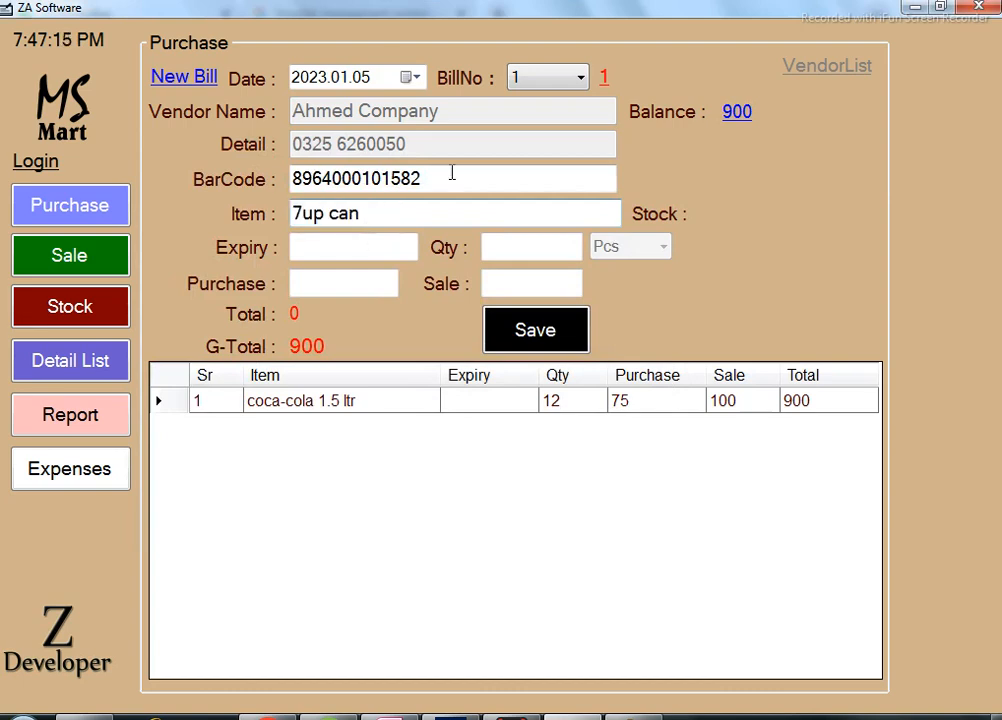
click(533, 252)
text(50)
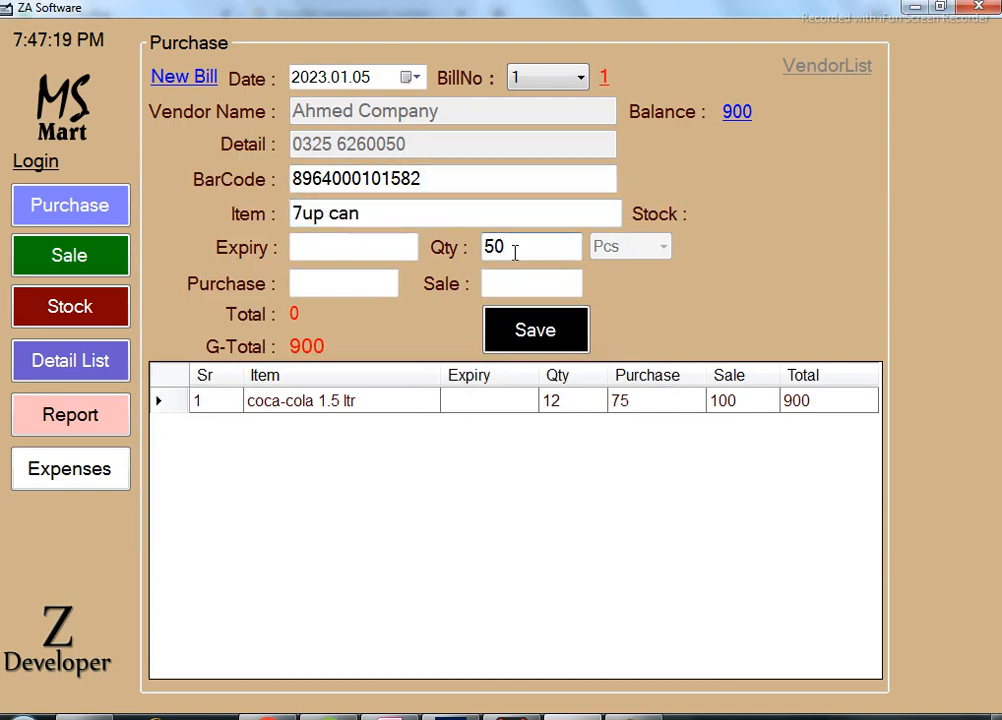
click(327, 284)
text(65)
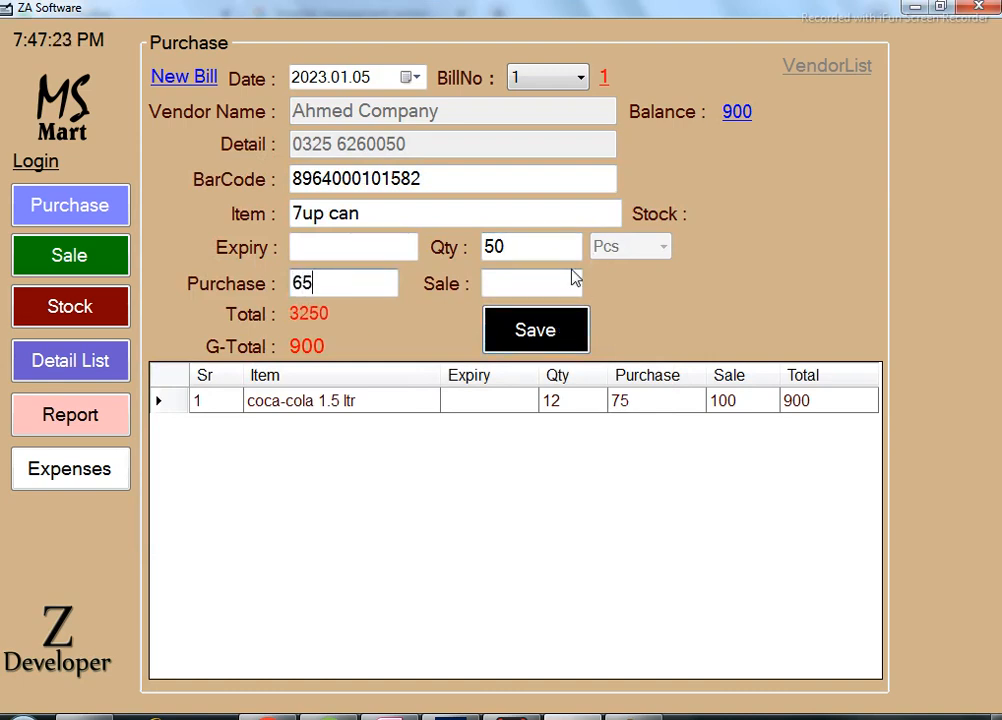
click(568, 284)
text(80)
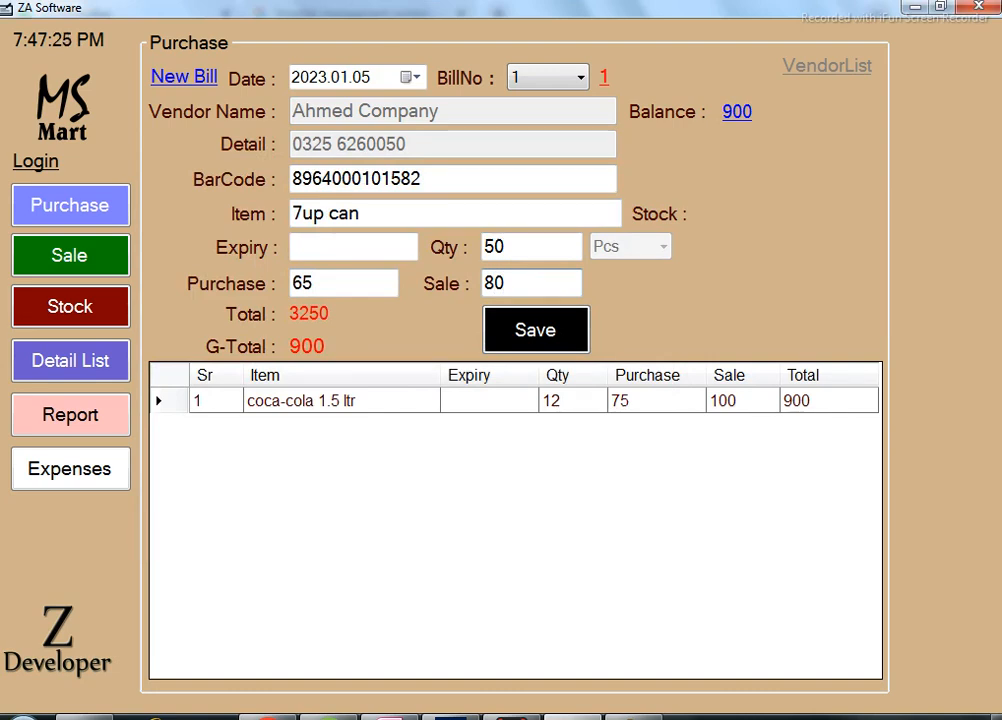
click(534, 342)
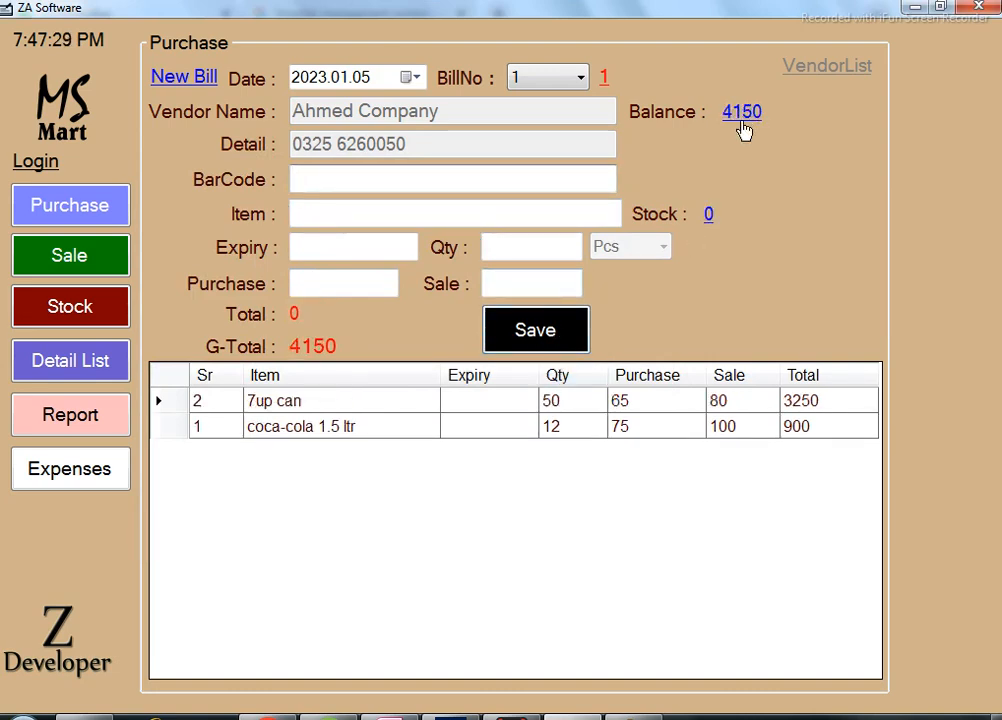
Save a 2150 payment against the vendor's 4150 balance, leaving 2000 remaining.
click(738, 116)
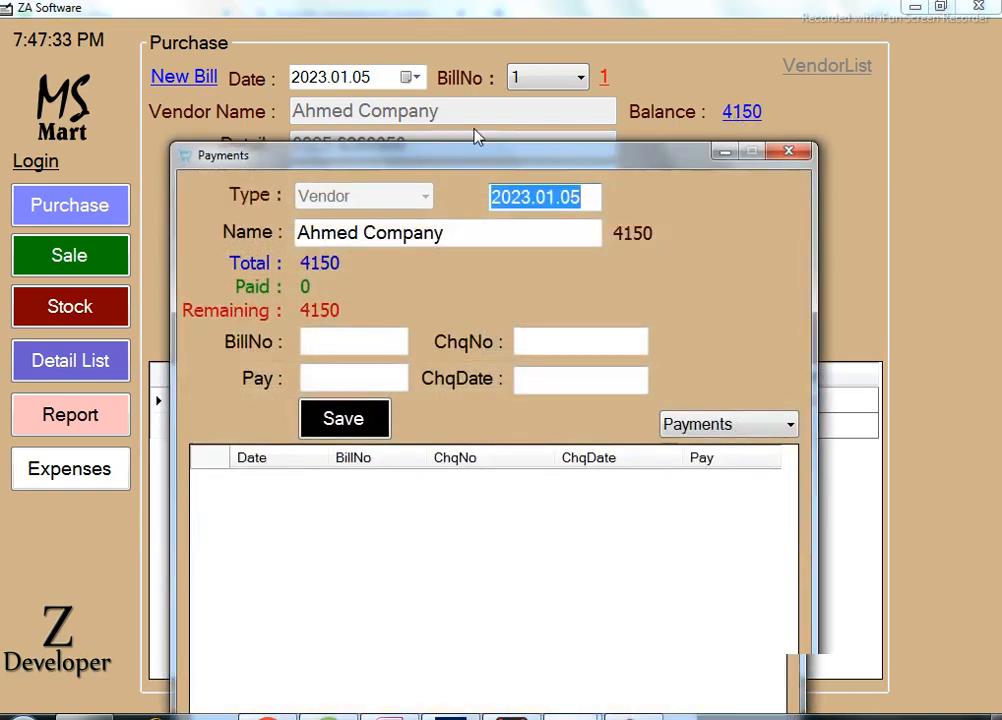
drag(492, 162, 448, 78)
click(306, 295)
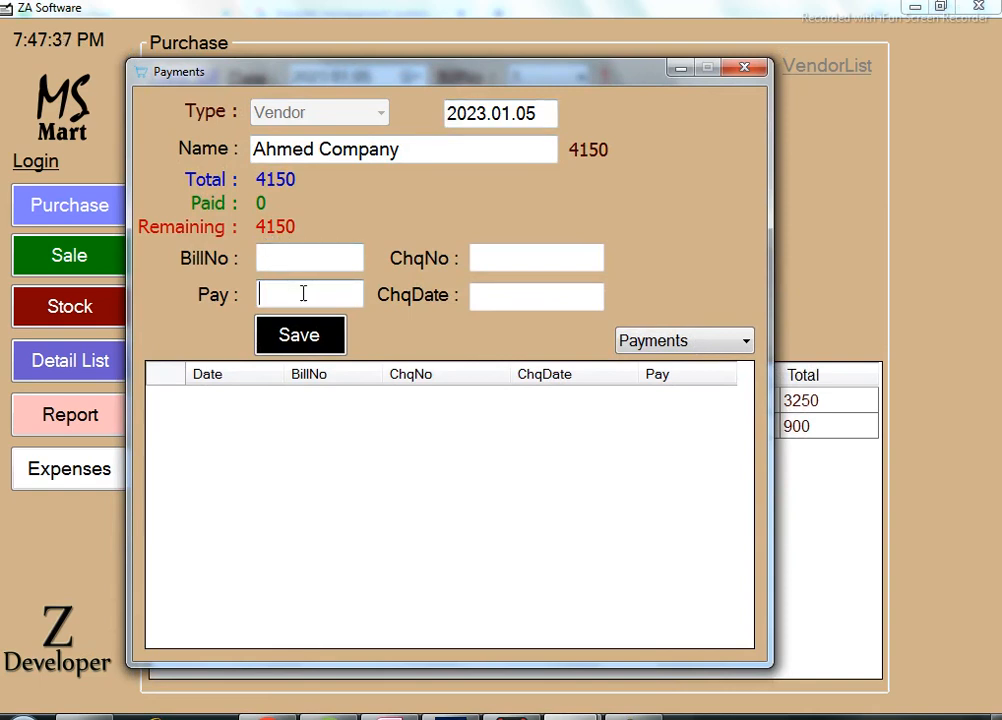
text(2150)
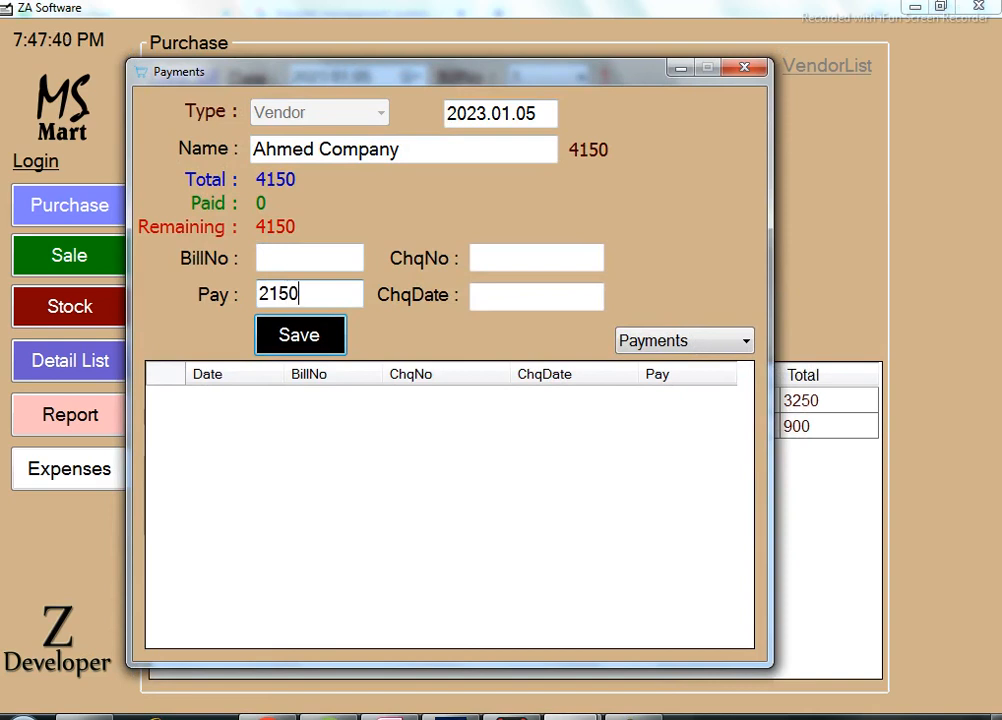
key(Tab)
click(324, 259)
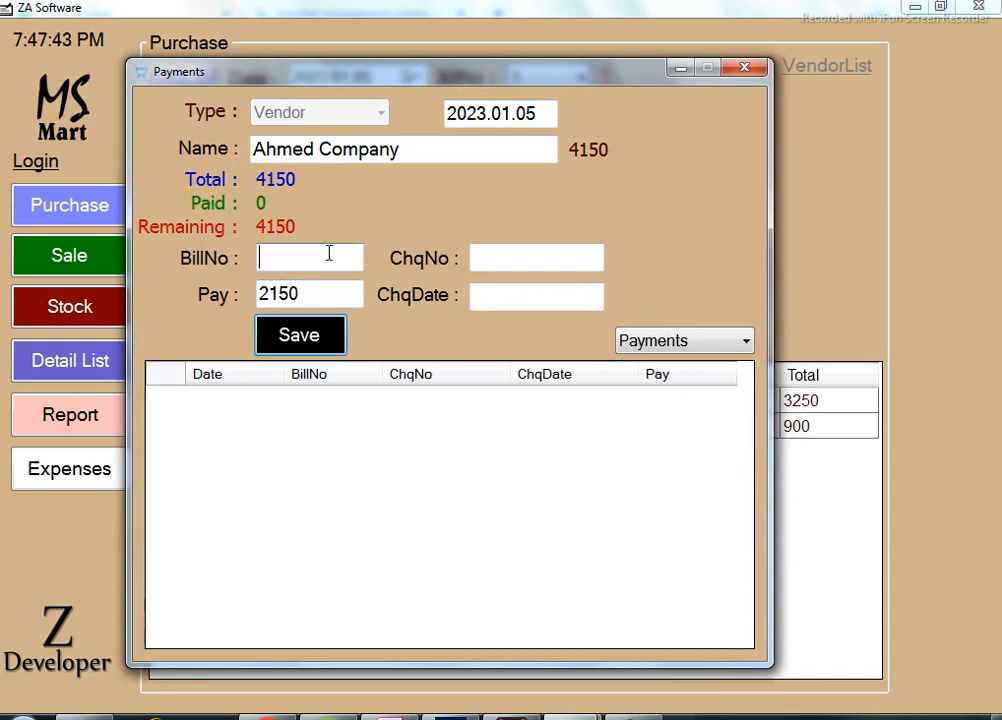
click(333, 295)
click(291, 257)
click(541, 260)
click(519, 289)
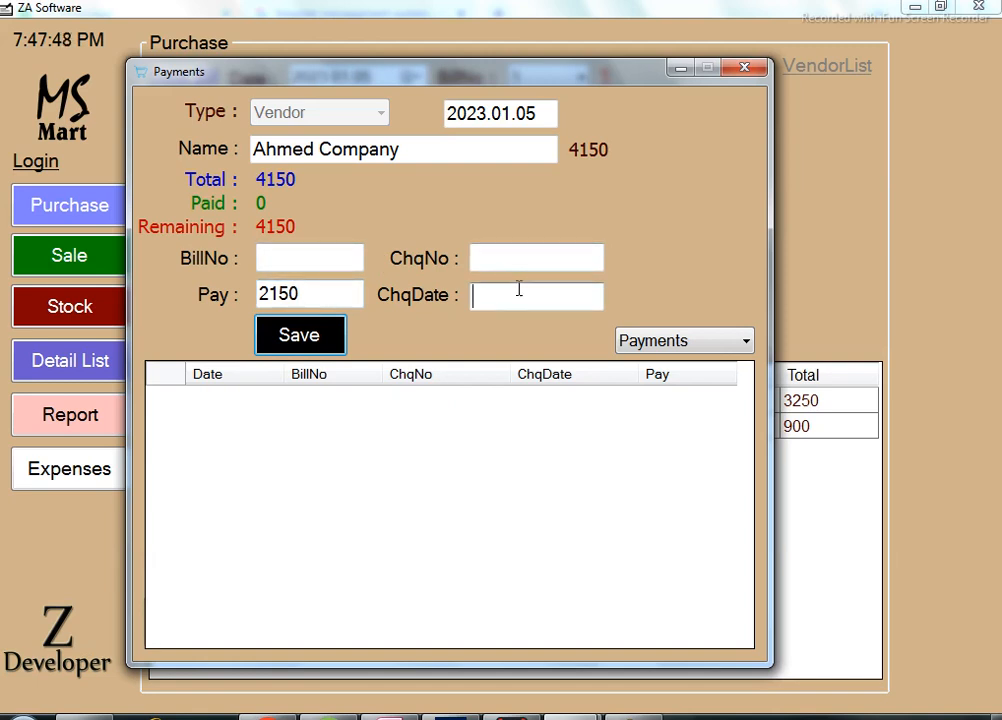
click(313, 343)
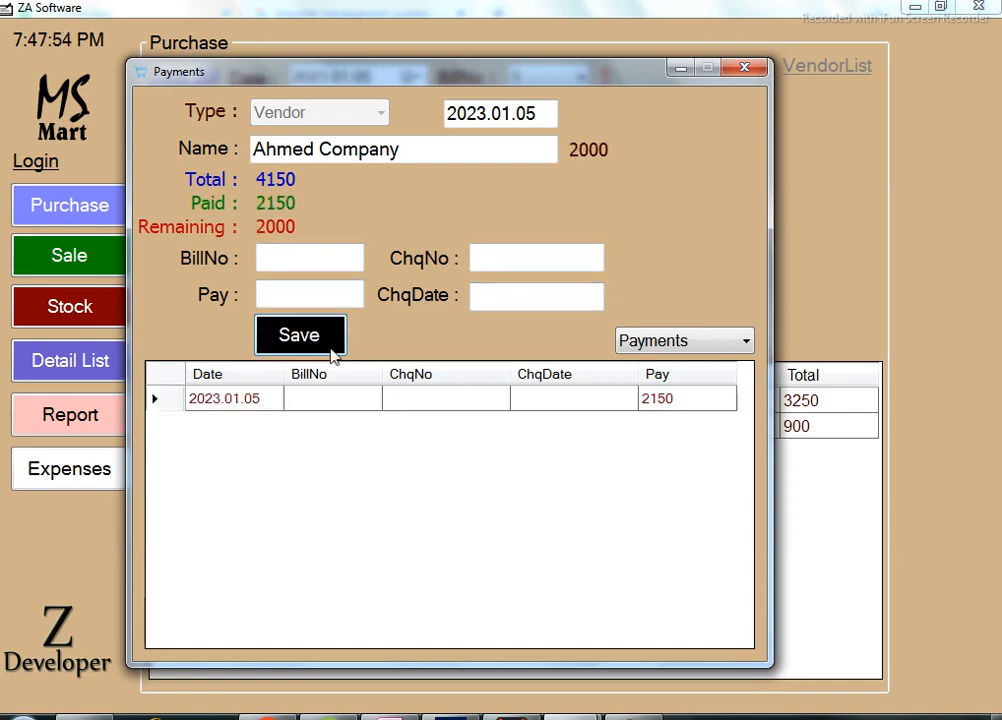
Switch the vendor record view to Invoices and close the Payments window.
click(708, 343)
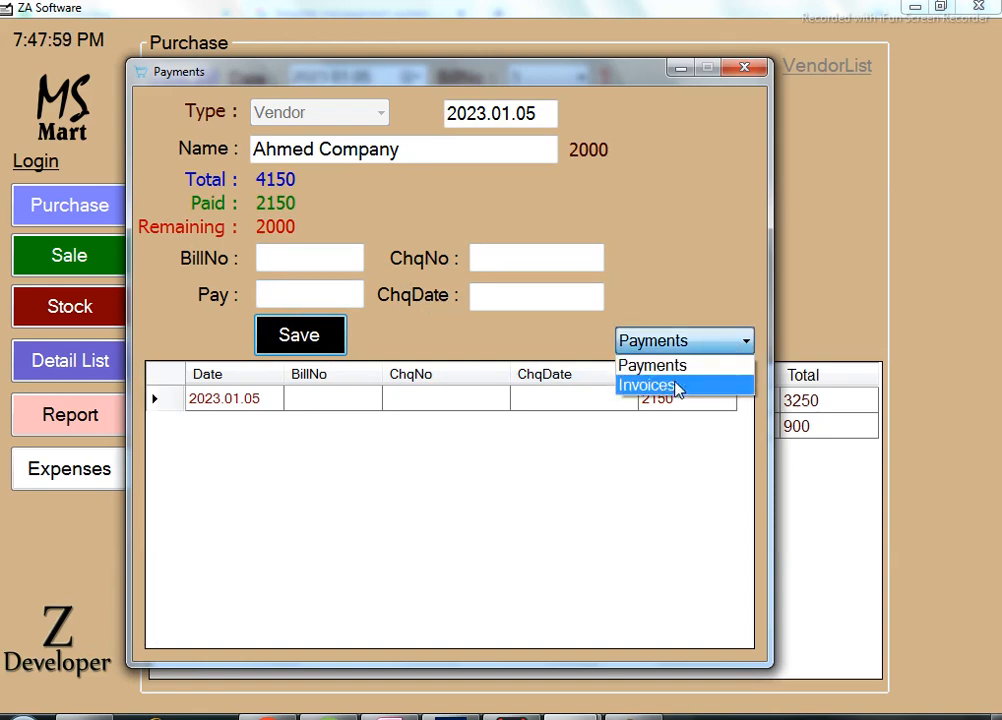
click(684, 381)
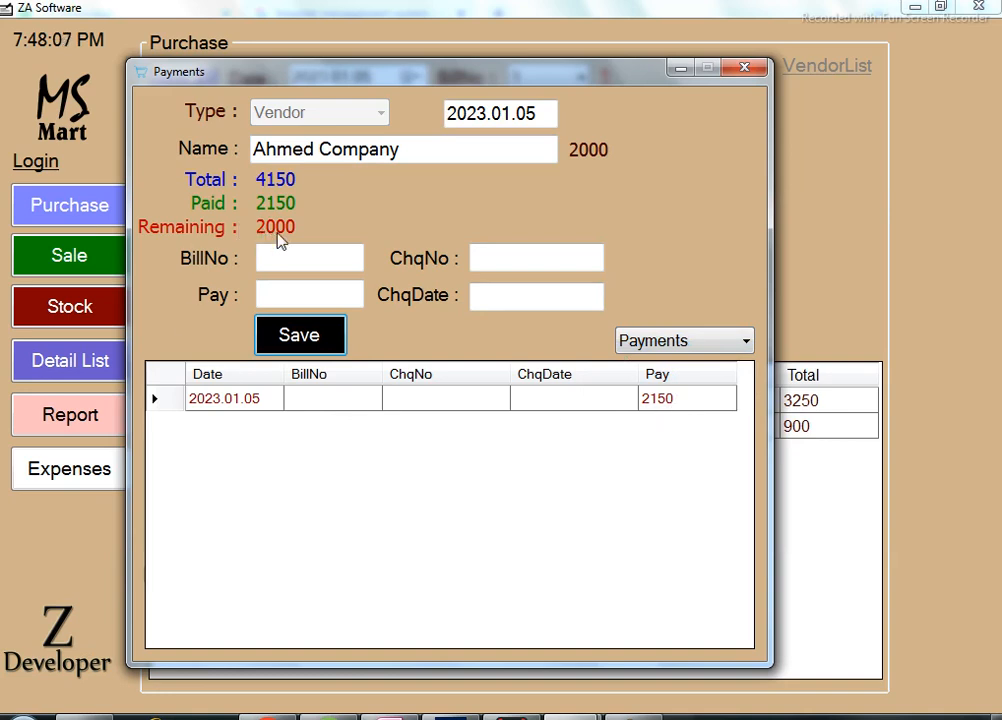
click(725, 341)
click(698, 393)
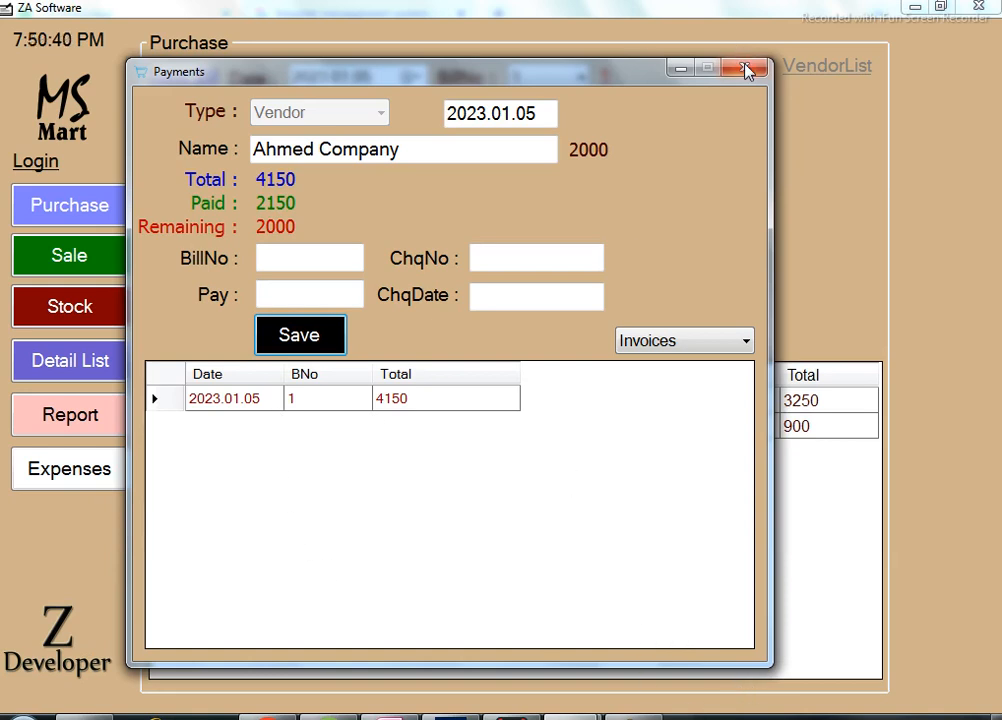
click(745, 70)
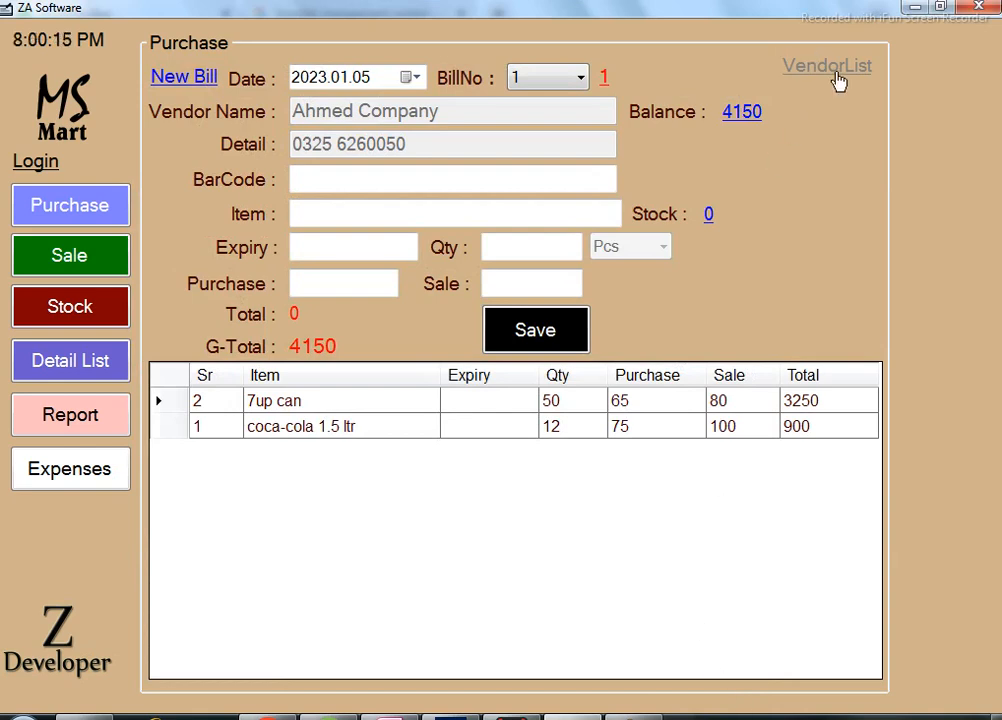
click(838, 80)
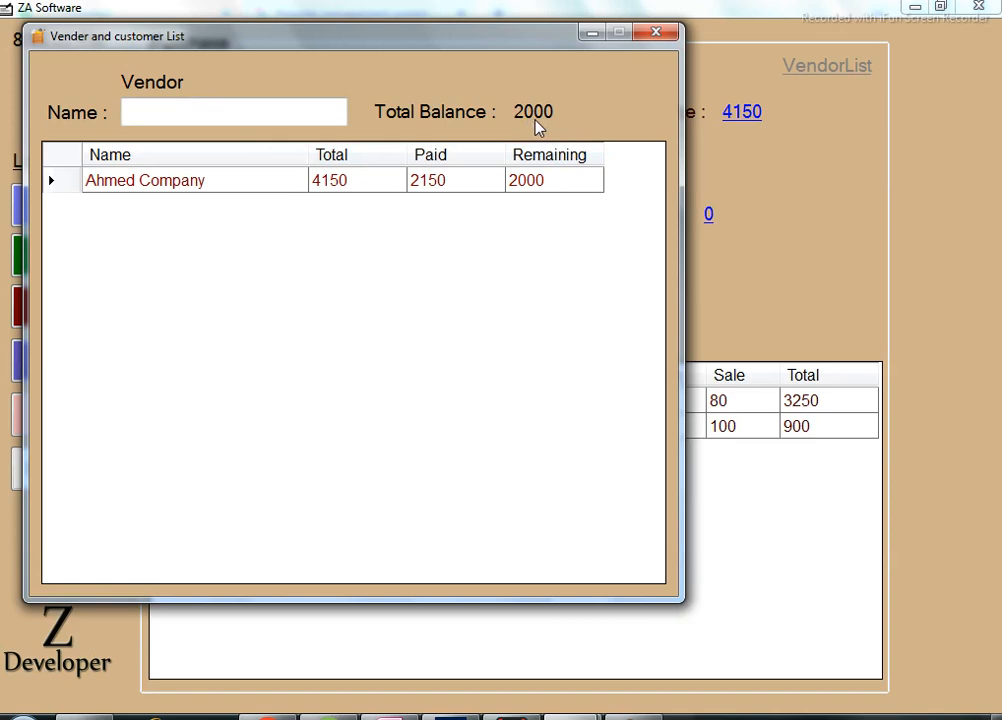
click(657, 36)
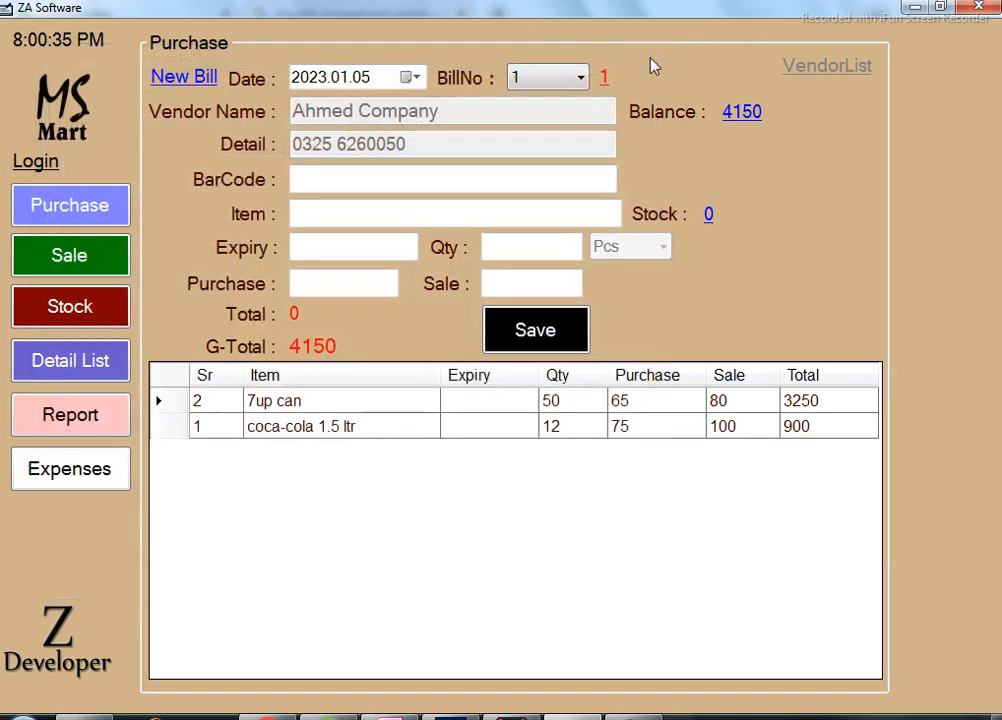
Start a new purchase bill with vendor Ahmed Company, then view the stock list.
click(104, 222)
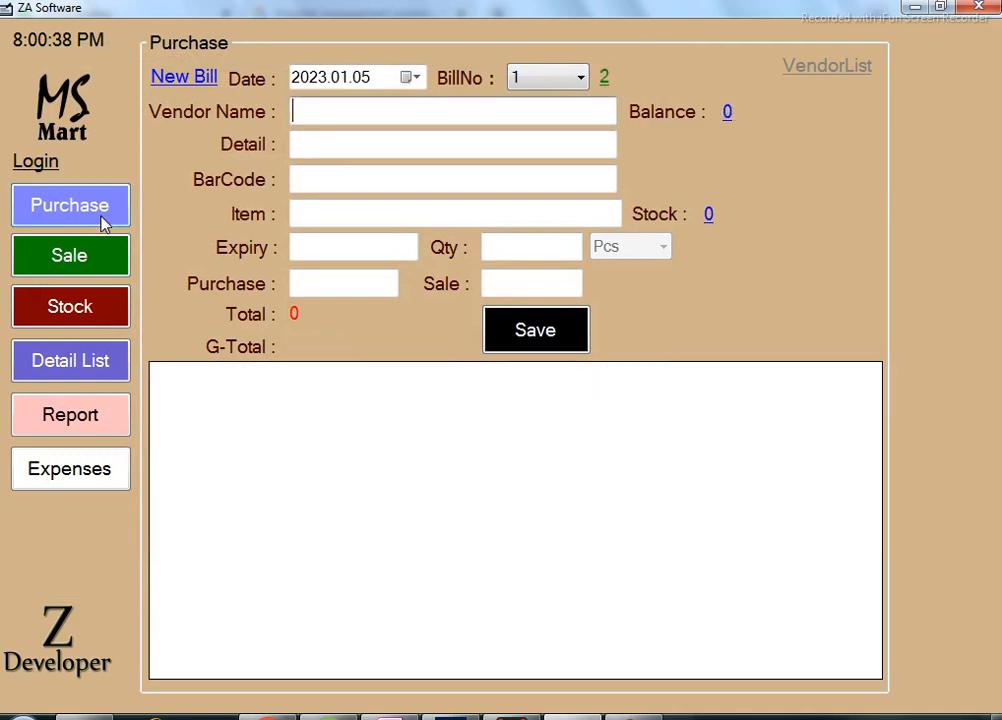
text(ahmed Company)
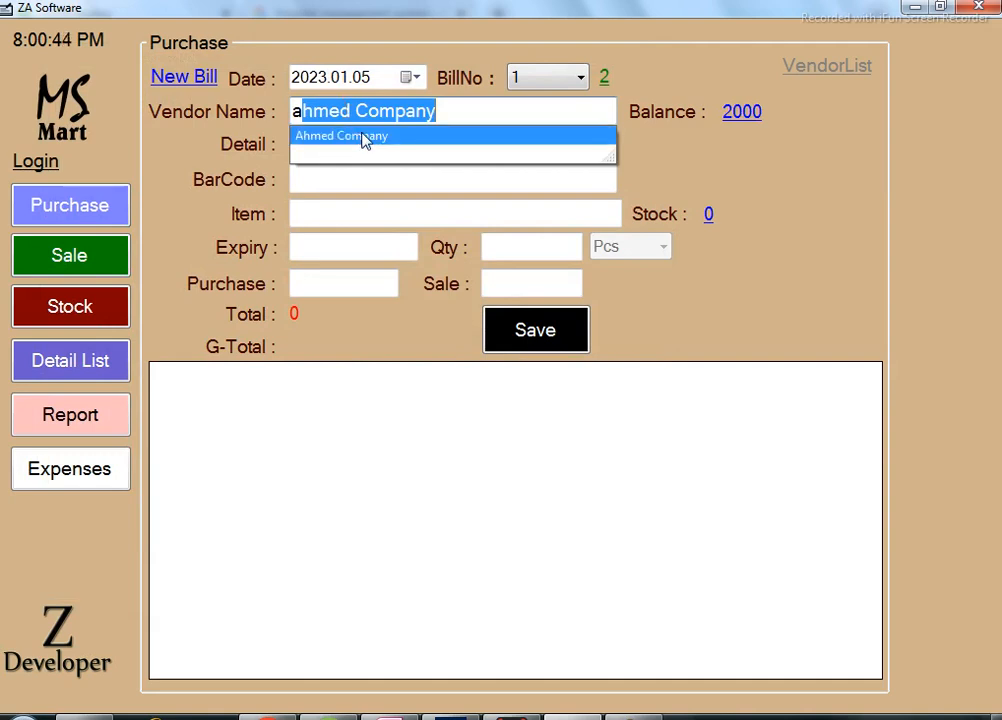
click(370, 139)
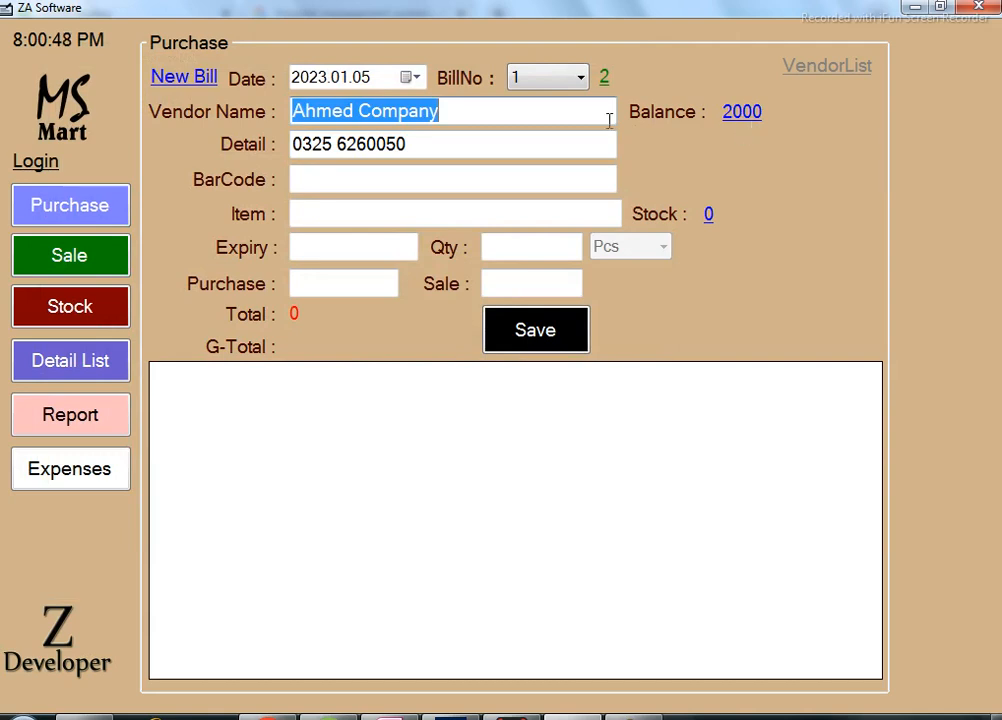
click(505, 146)
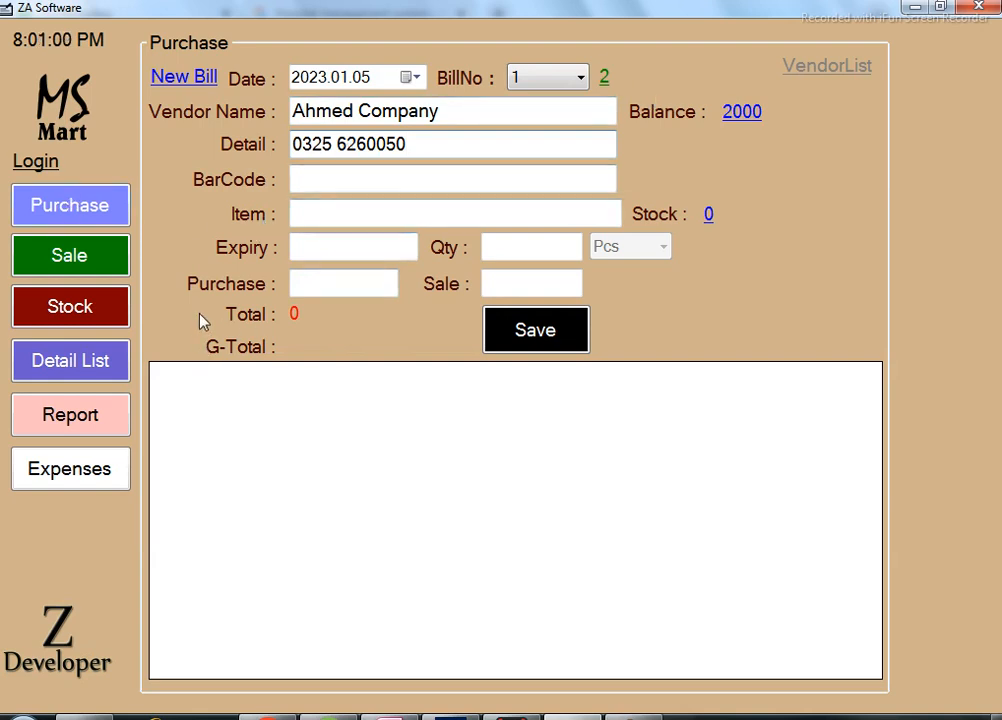
click(104, 320)
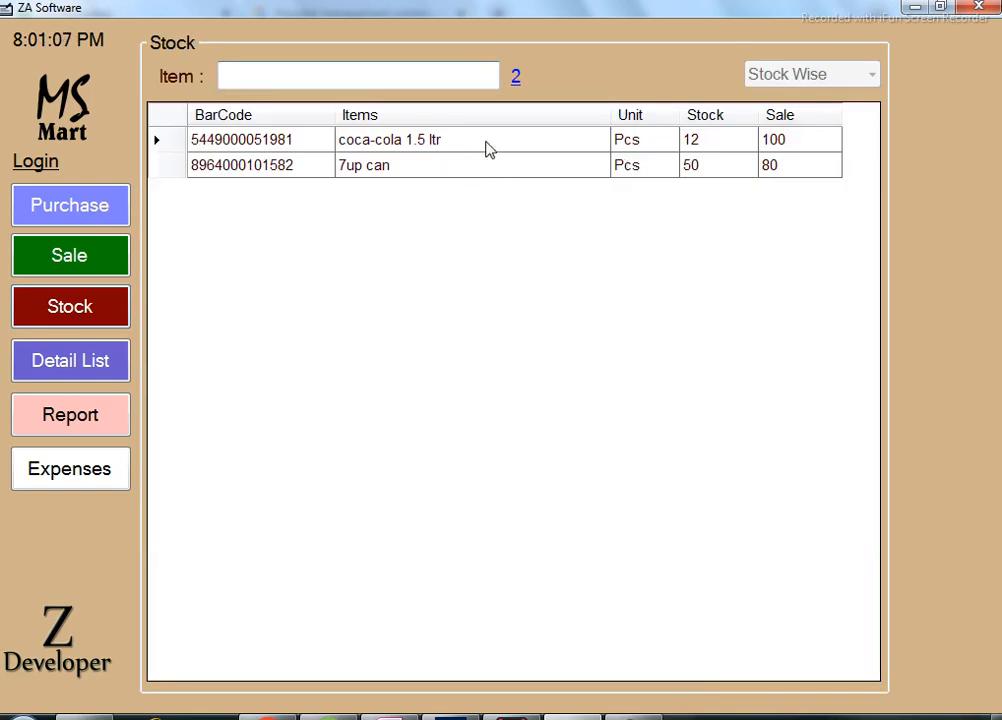
Set stock sale prices to 120 for coca-cola 1.5 ltr and 100 for 7up can.
click(701, 147)
click(707, 173)
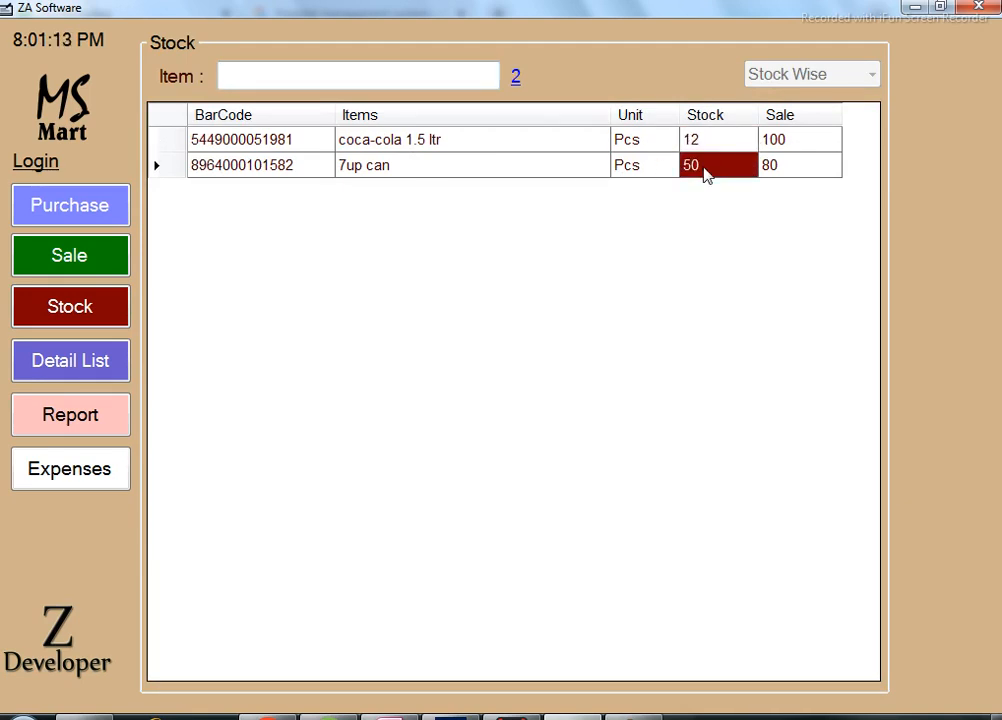
click(791, 150)
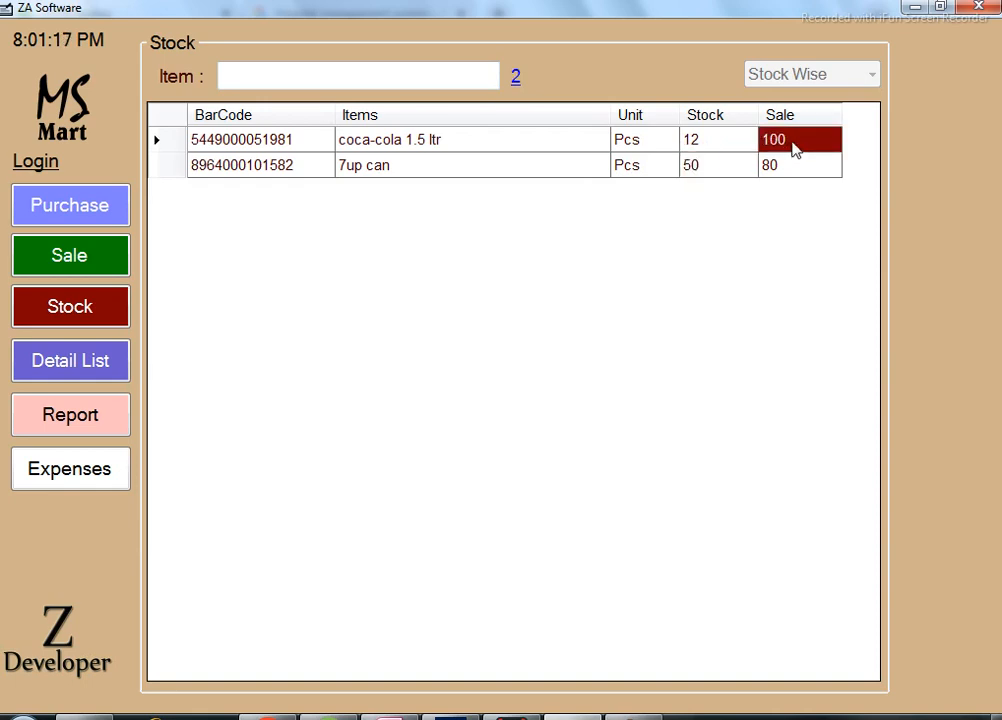
click(793, 141)
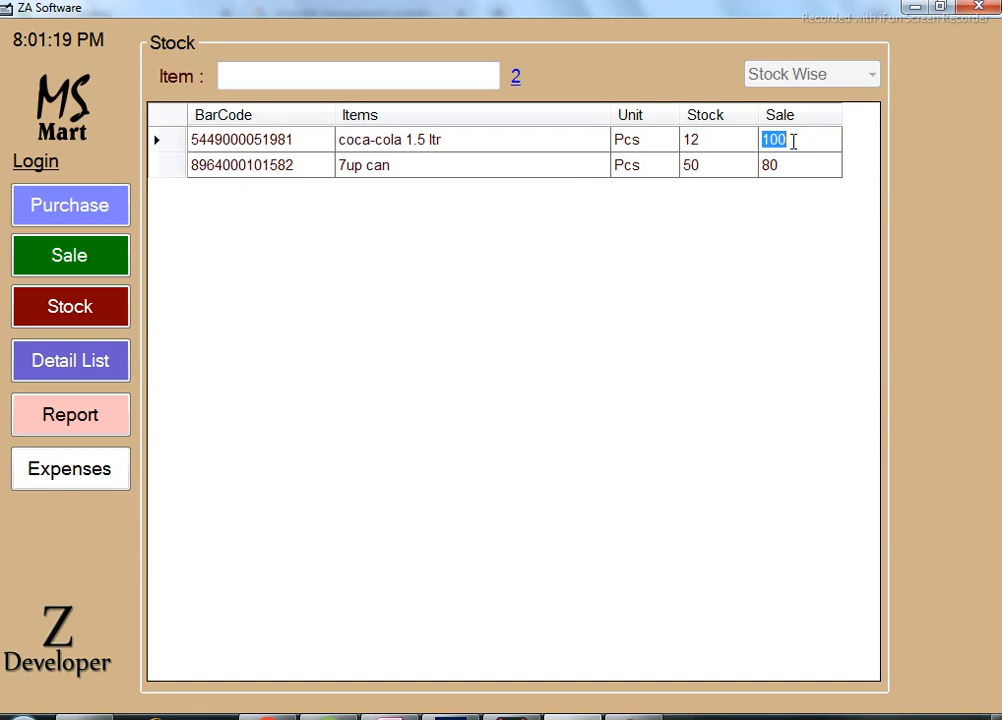
text(12)
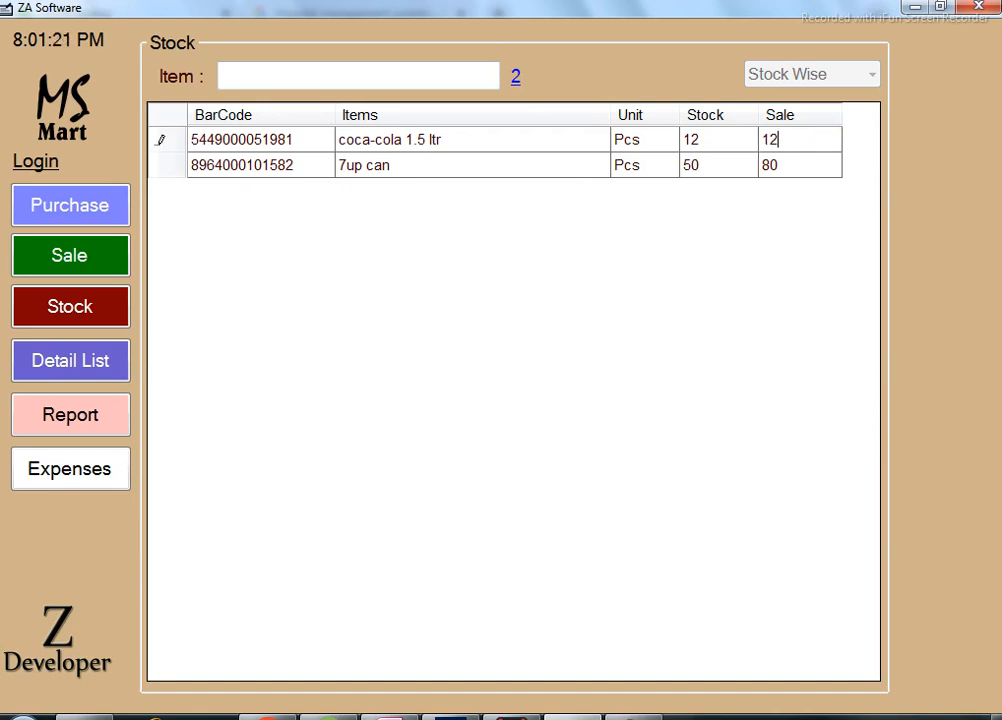
key(Return)
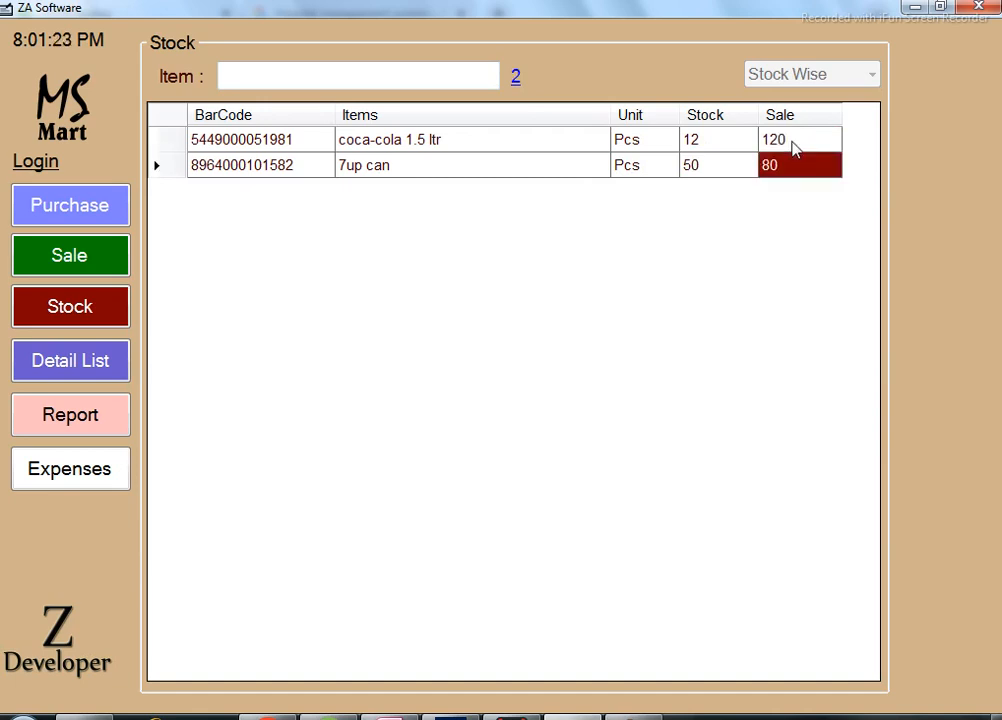
text(100)
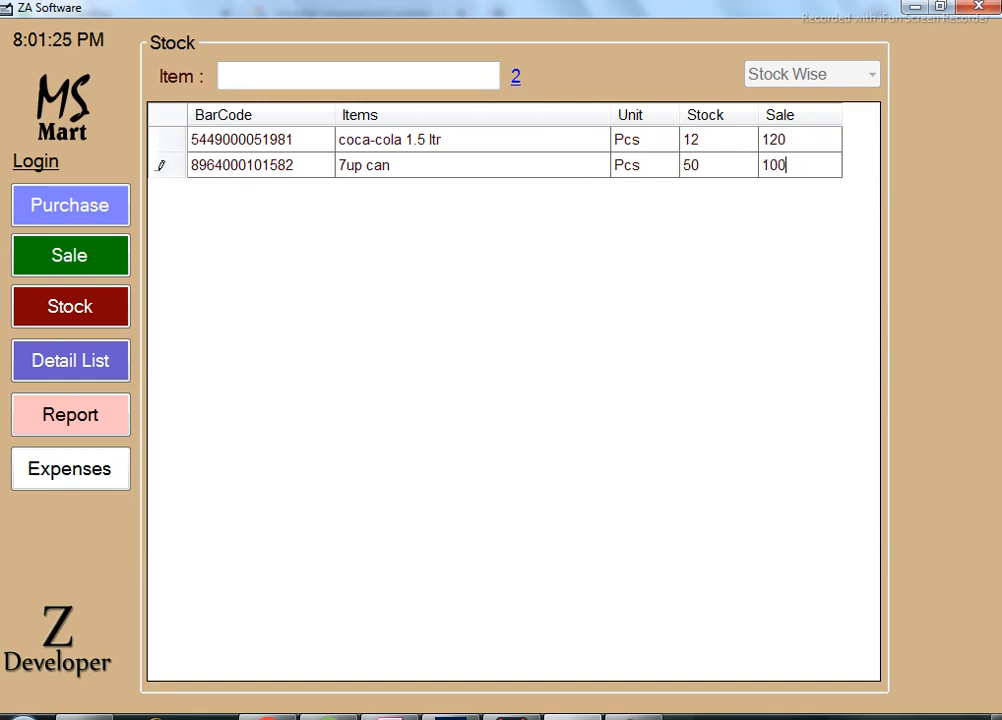
key(Return)
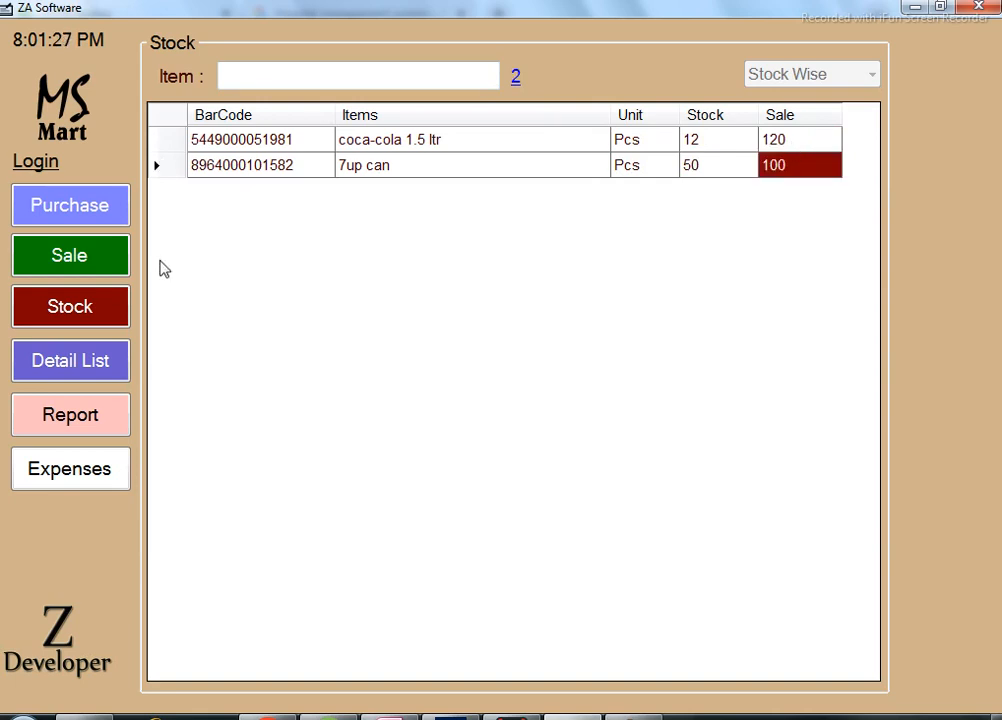
Return to the Sale form for bill 201 with customer Cash.
click(102, 268)
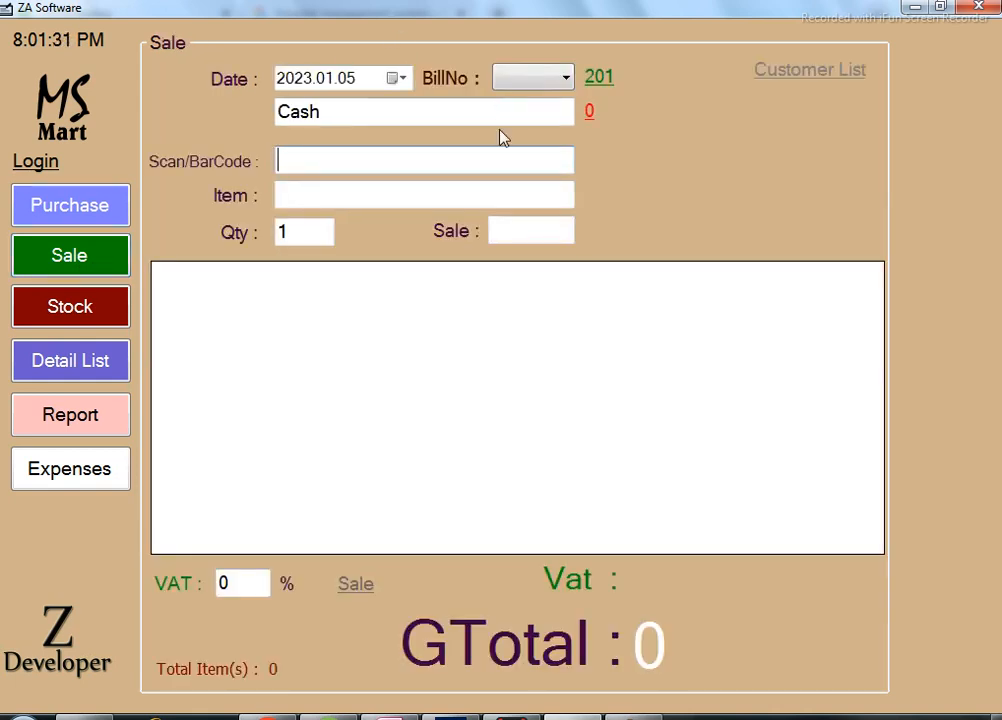
click(76, 318)
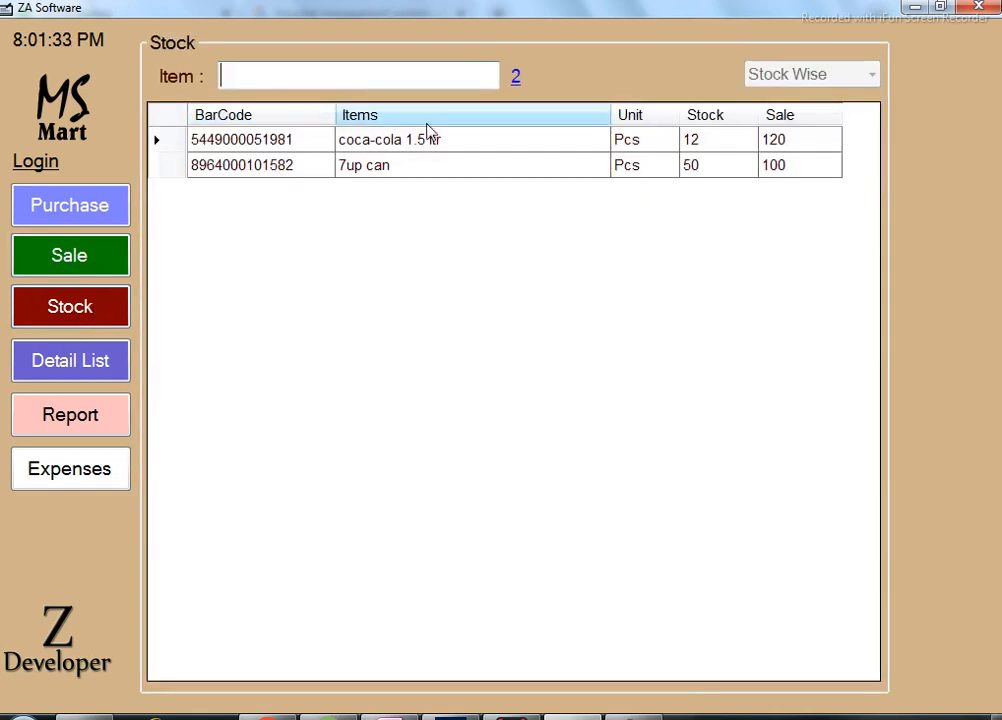
click(404, 77)
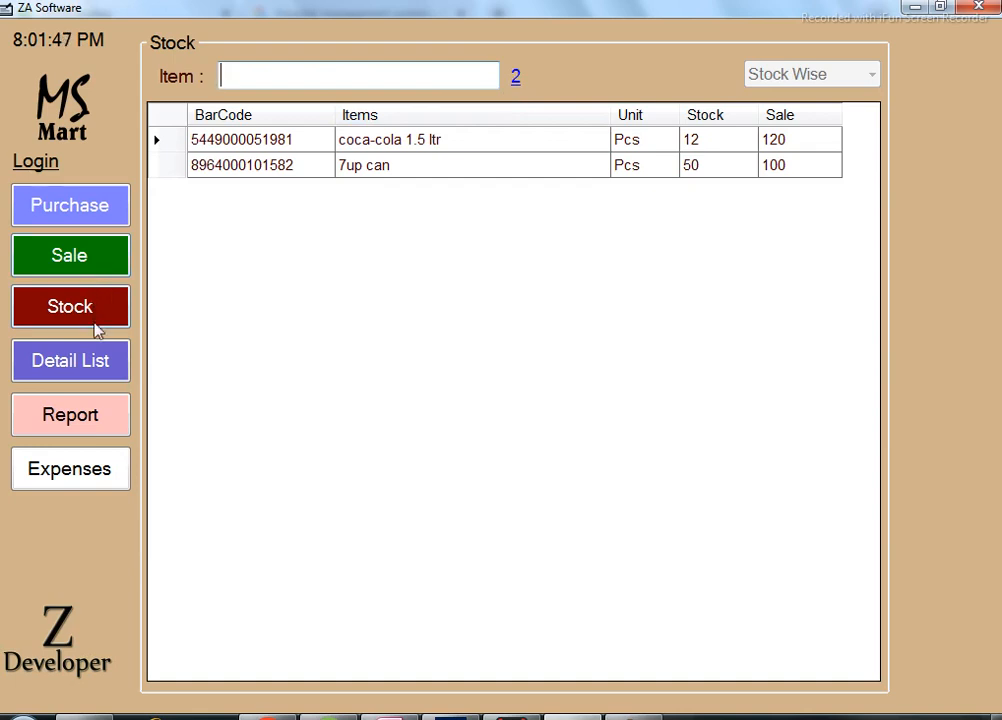
click(88, 262)
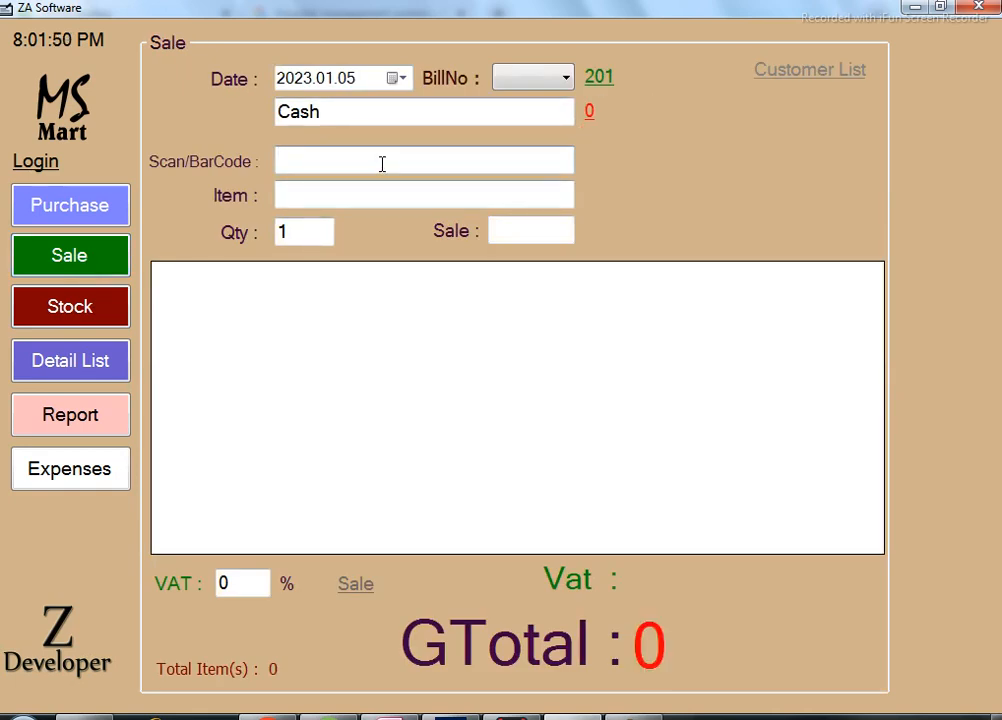
Add coca-cola 1.5 ltr at 120 to sale bill 201 from the item search.
click(327, 111)
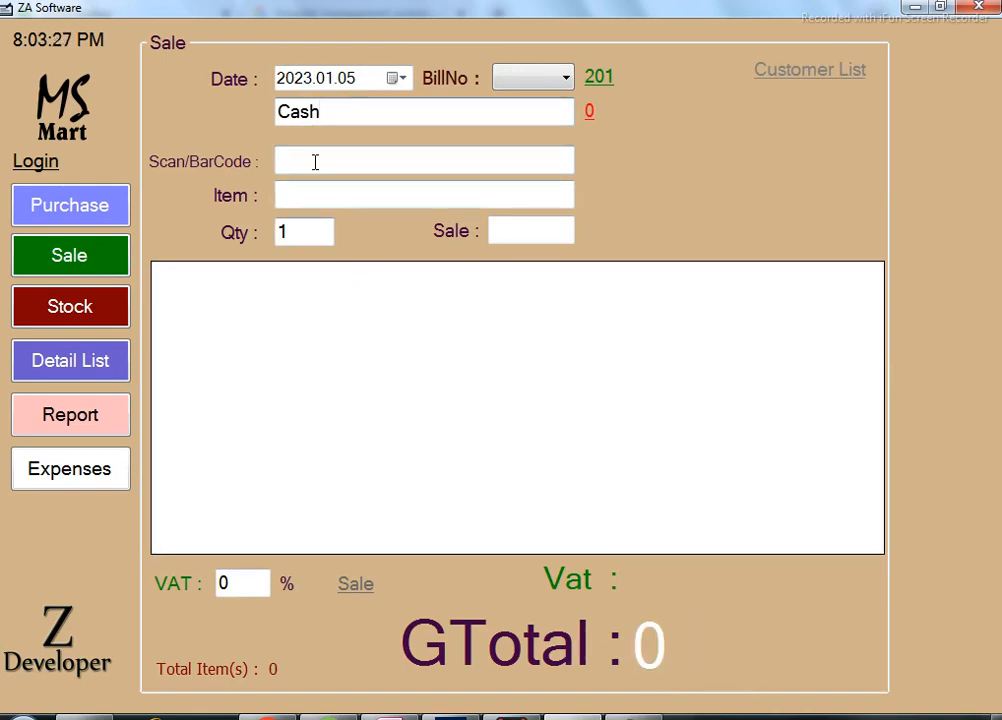
click(344, 191)
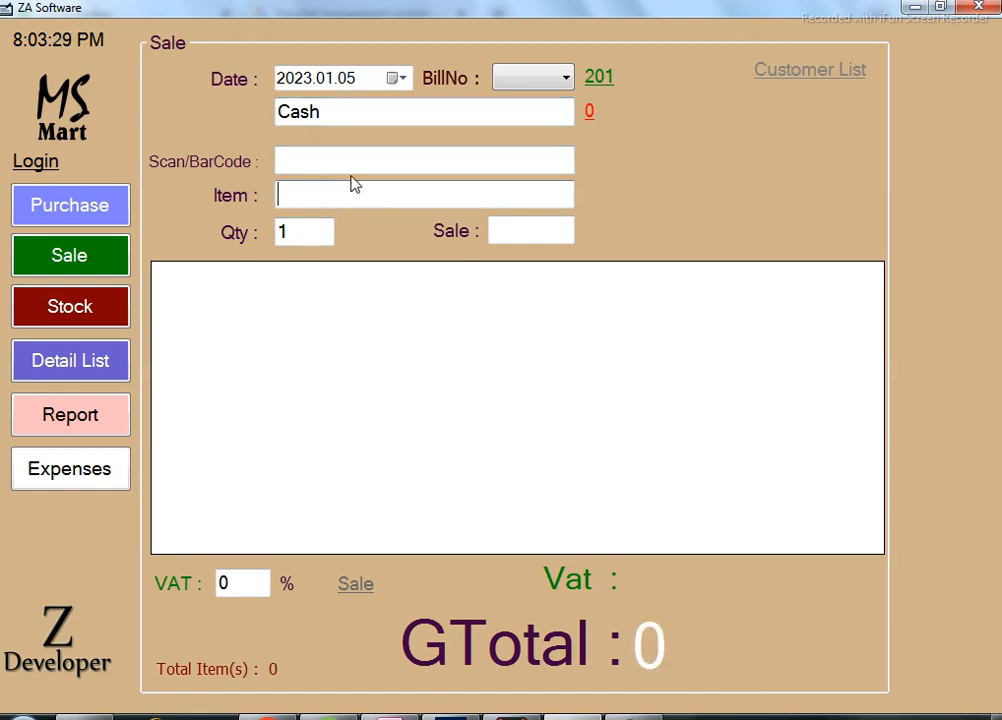
click(364, 164)
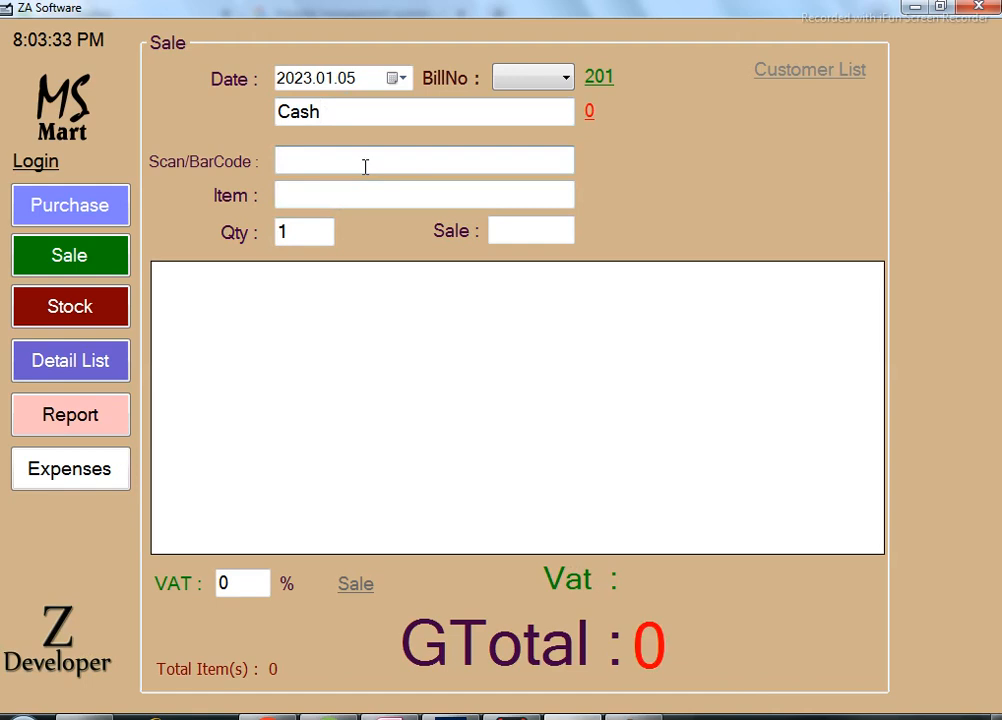
click(334, 200)
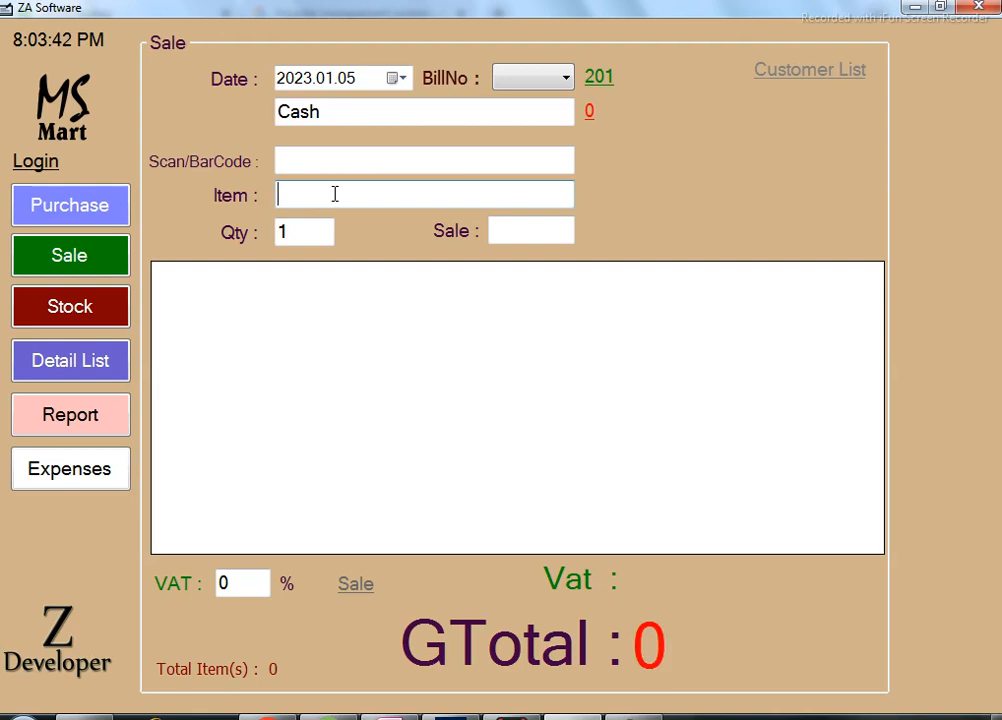
click(335, 195)
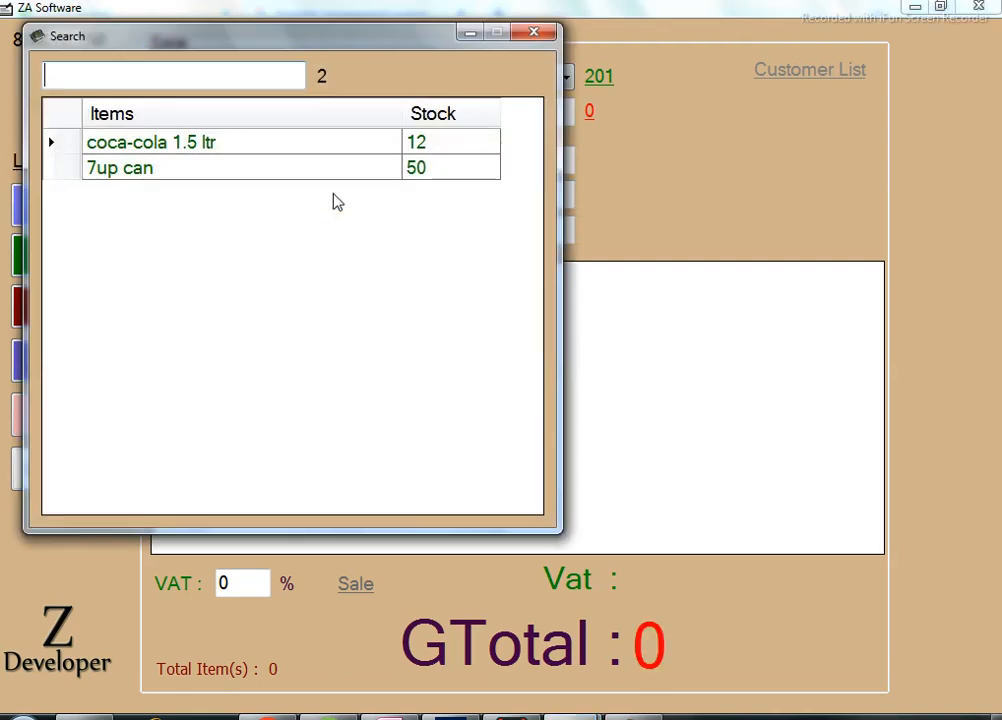
key(Down)
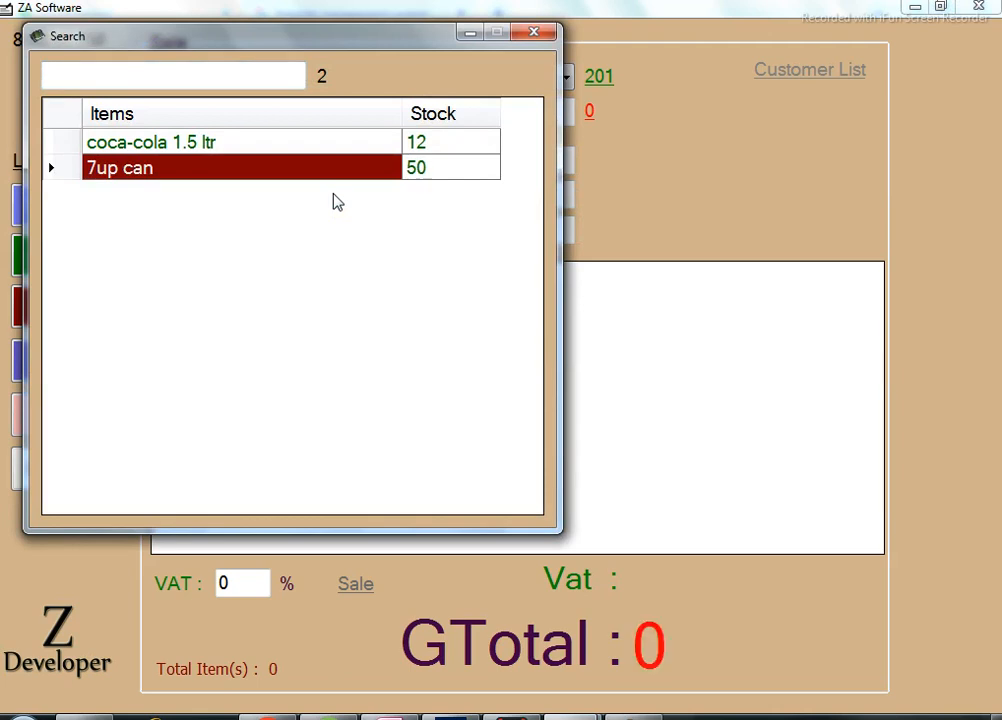
key(Up)
key(Return)
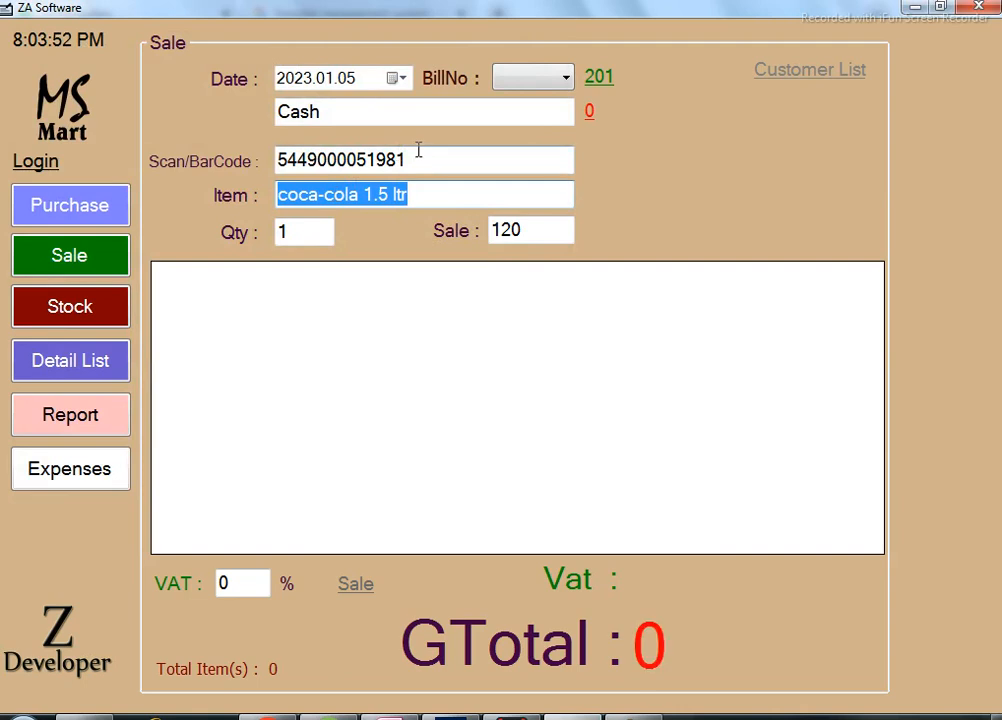
click(424, 152)
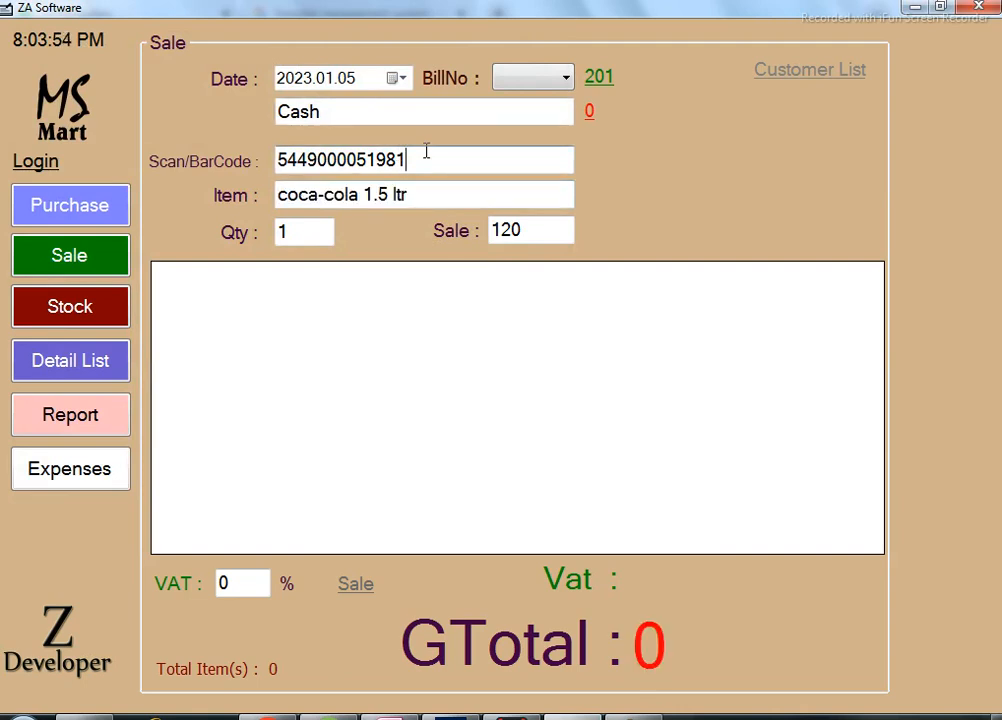
key(Return)
Add 7up can at 100 to the bill, bringing the grand total to 220.
click(452, 195)
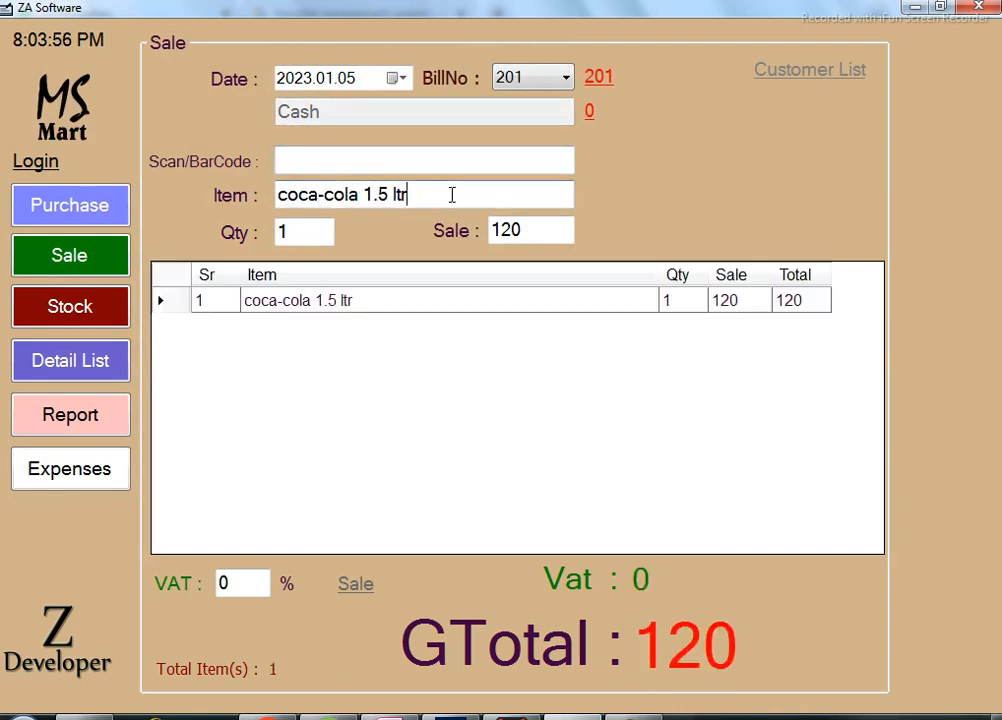
key(Return)
click(452, 200)
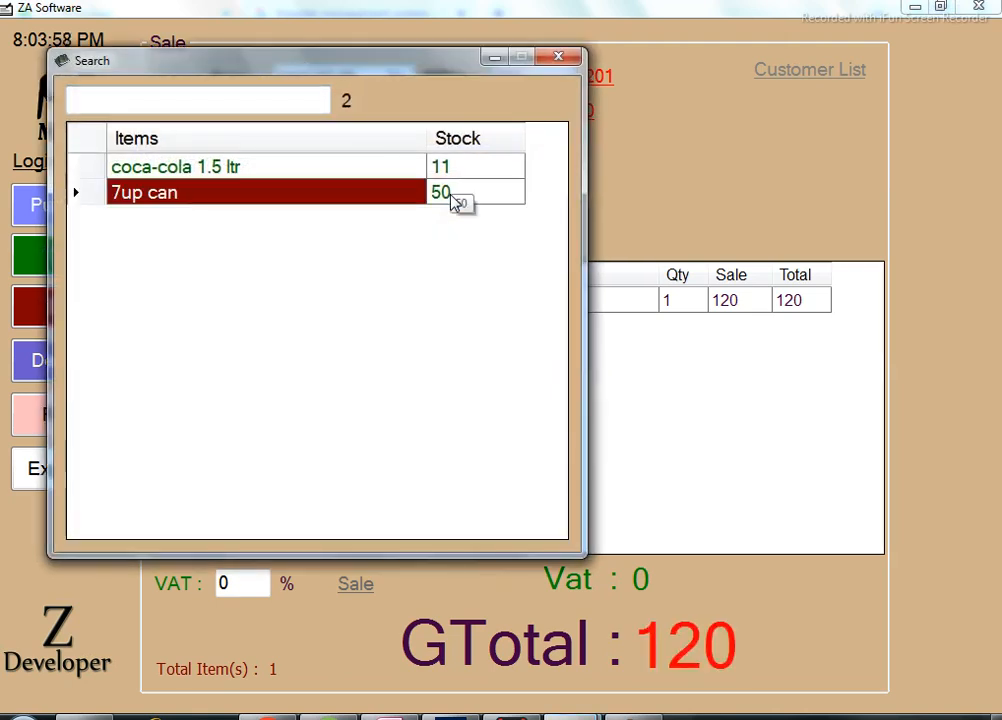
double_click(452, 200)
key(Return)
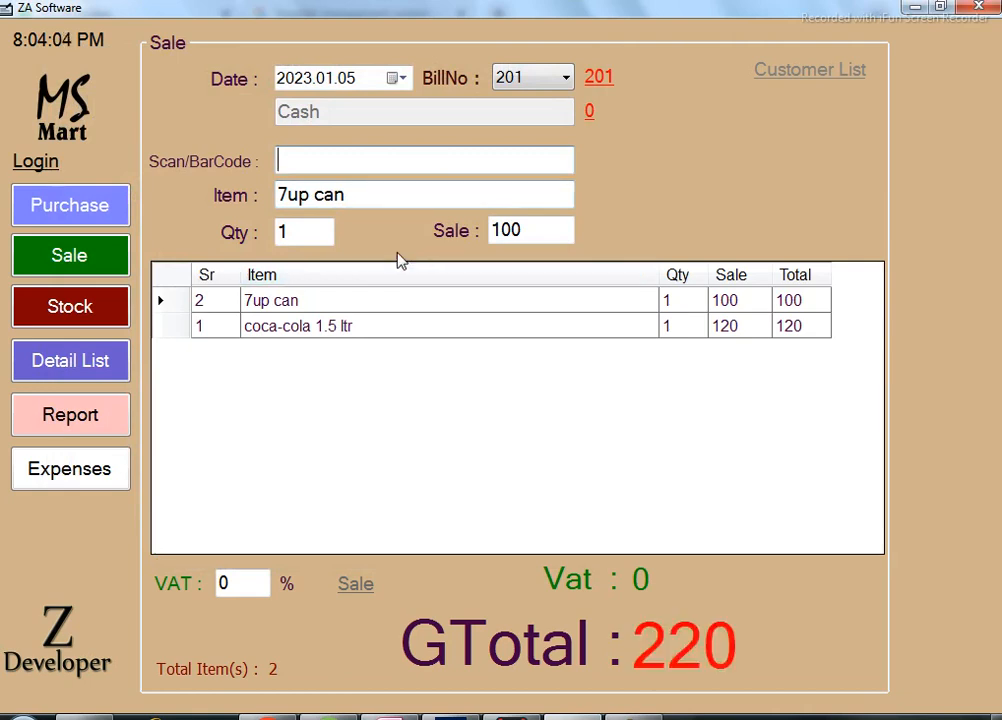
Change 7up can and coca-cola quantities to 2 (totals 200 and 240), then open checkout.
click(675, 311)
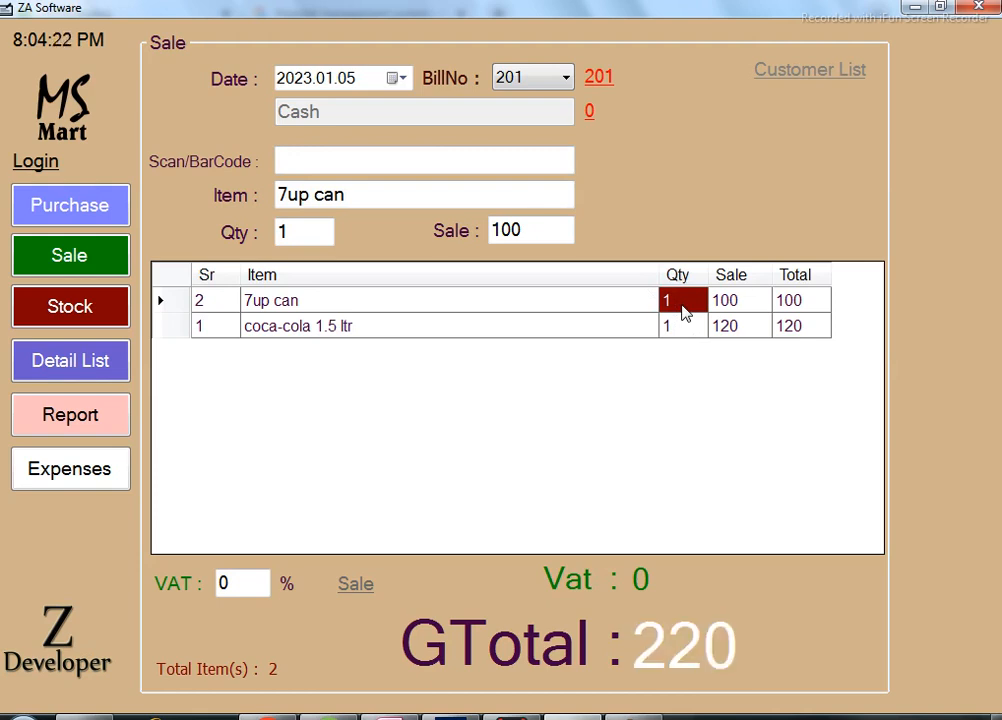
text(2)
key(Return)
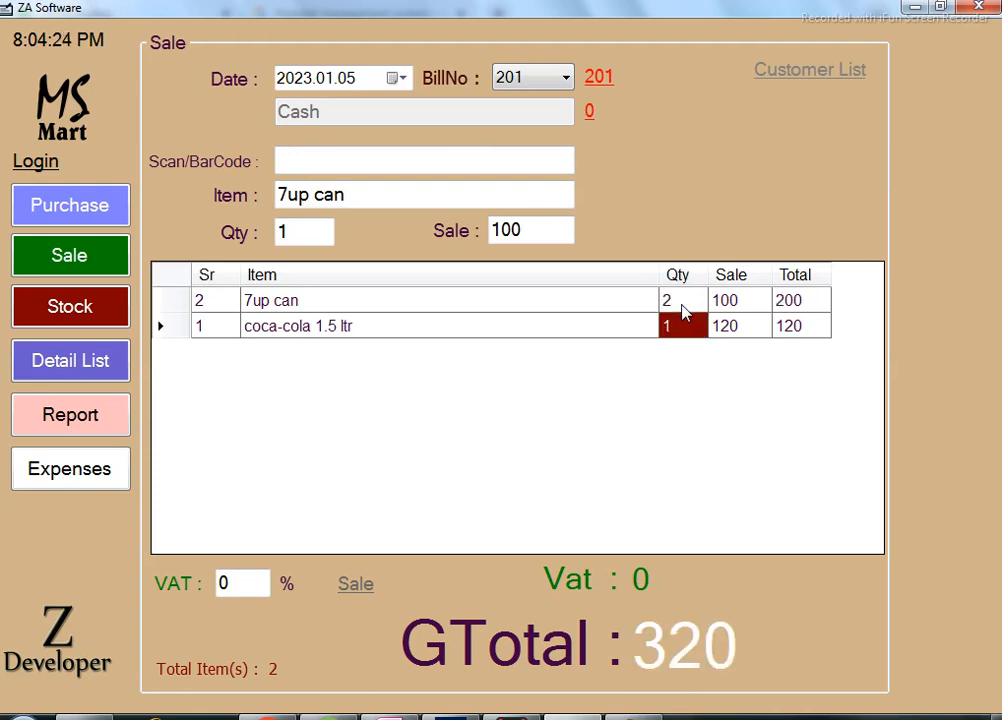
text(2)
key(Return)
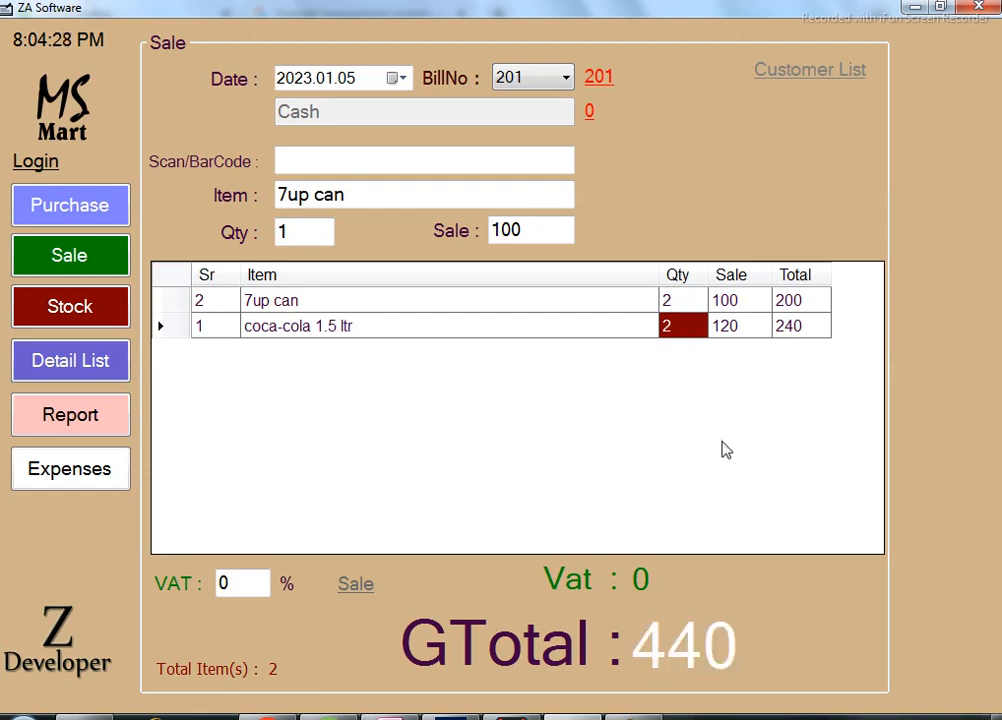
click(465, 192)
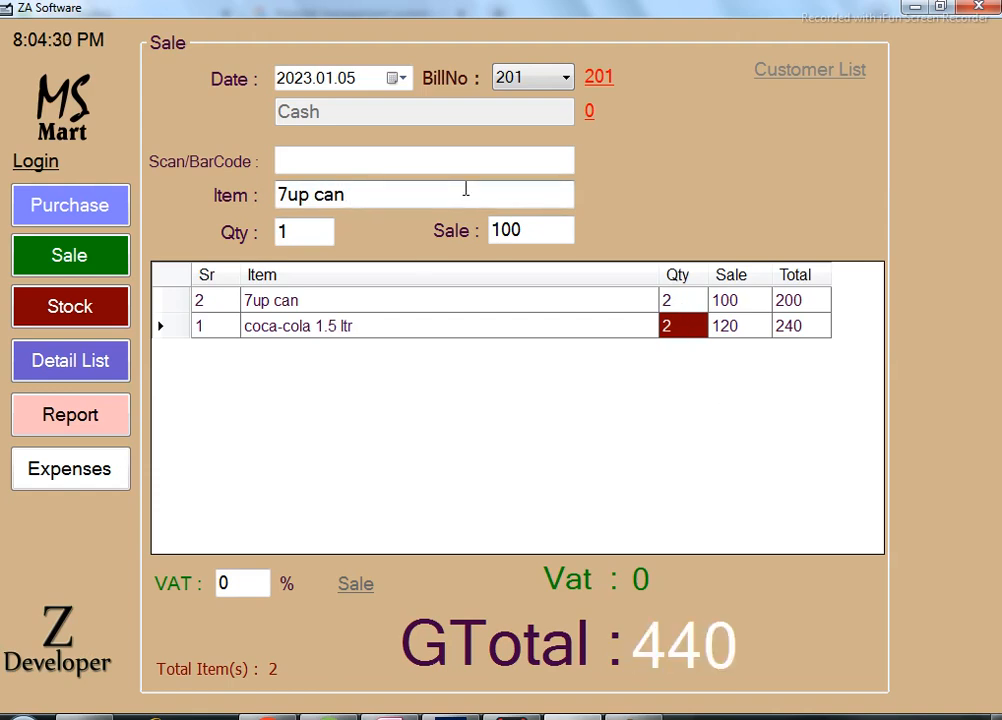
key(Return)
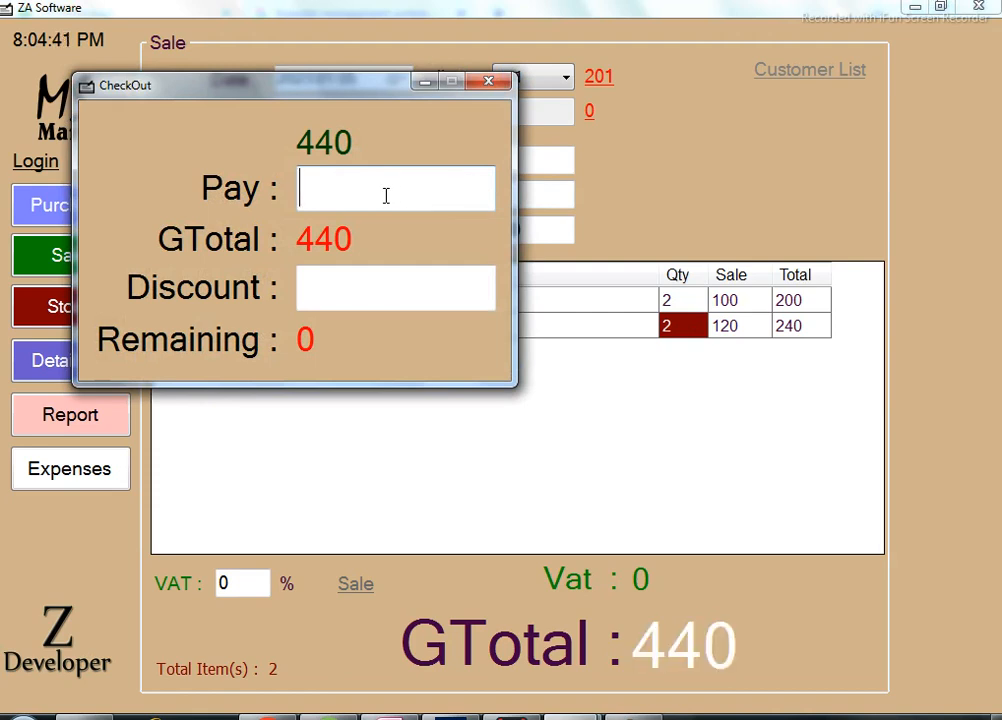
Check out bill 201's 440 total with the Pay field cleared, and print its receipt.
text(500)
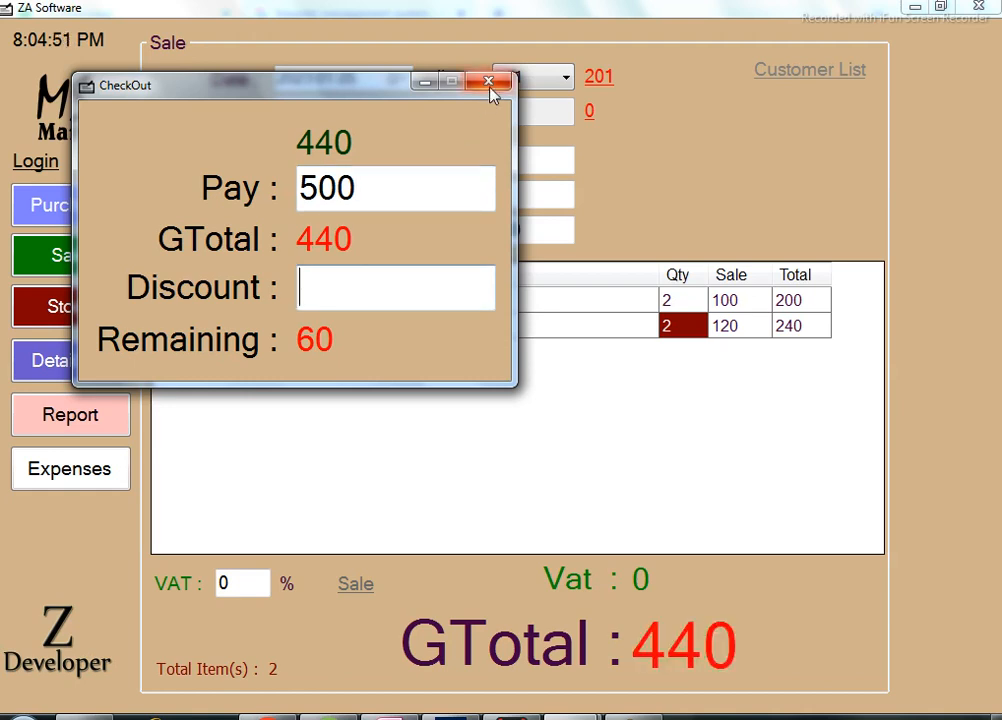
double_click(409, 186)
key(BackSpace)
key(Return)
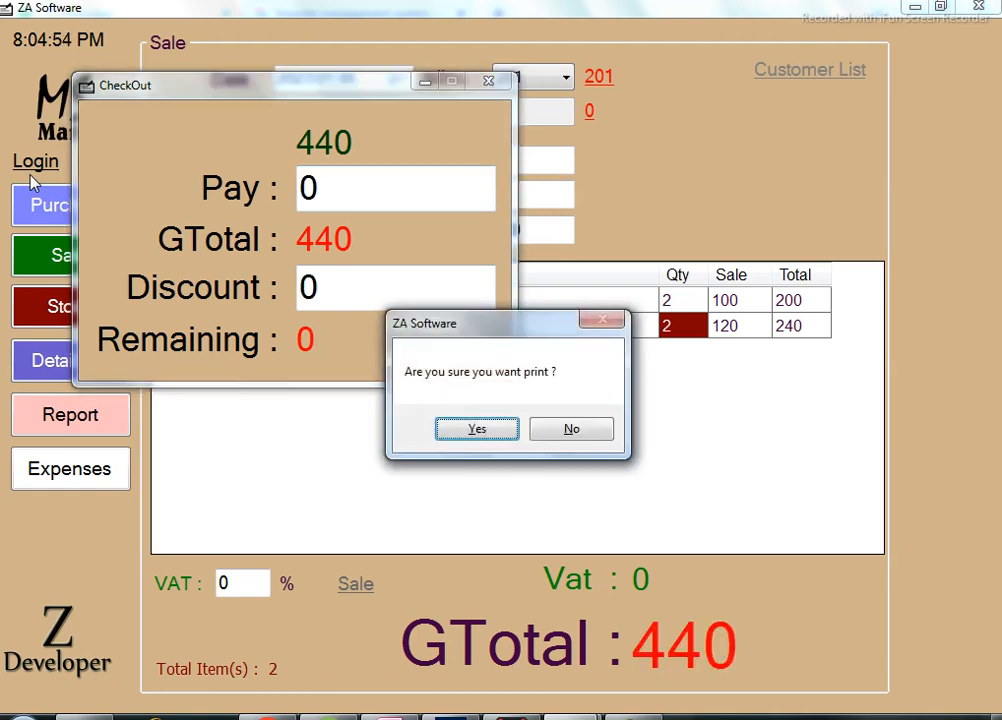
key(Return)
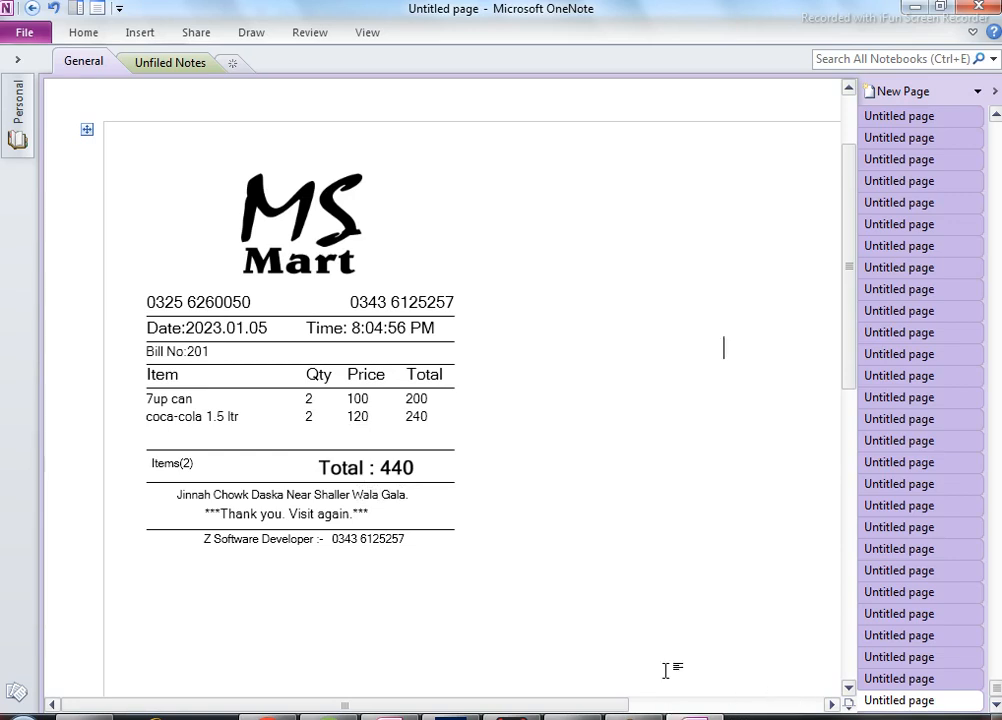
Leave the bill 201 receipt in OneNote and return to the MS Mart Sale form.
key(alt+Tab)
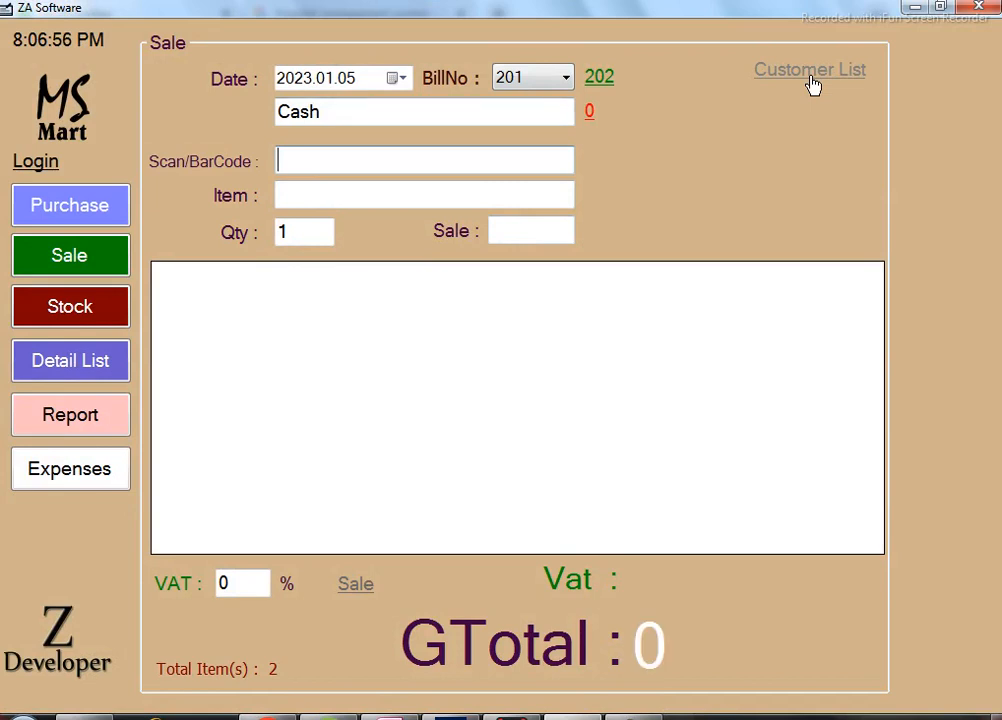
Replace the default Cash customer on bill 202 with the customer's name.
click(813, 72)
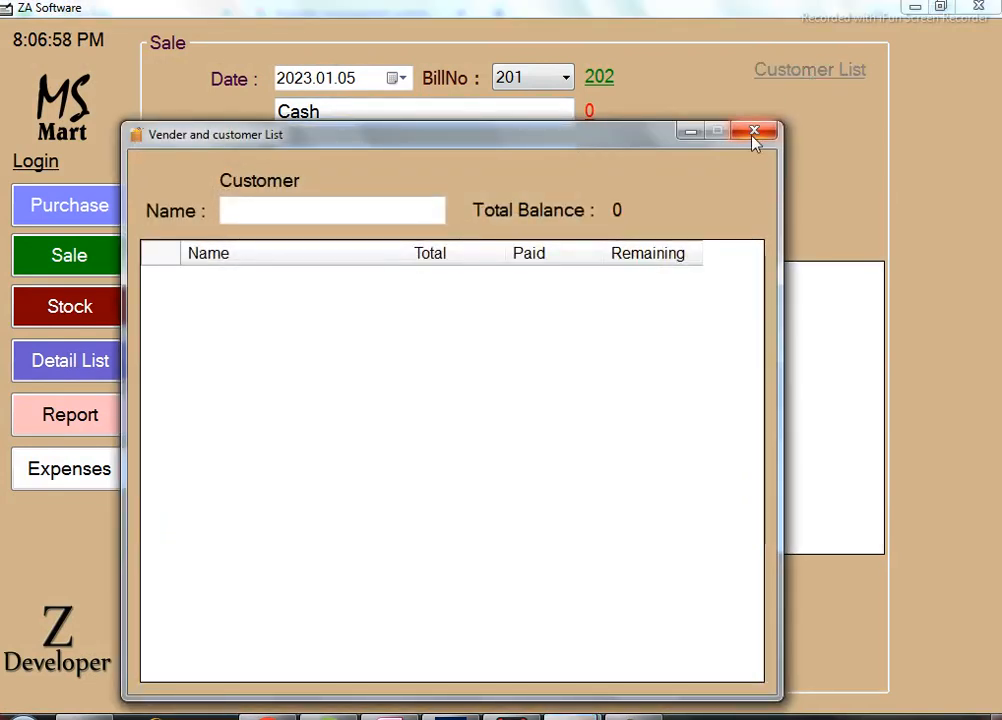
click(755, 132)
click(360, 110)
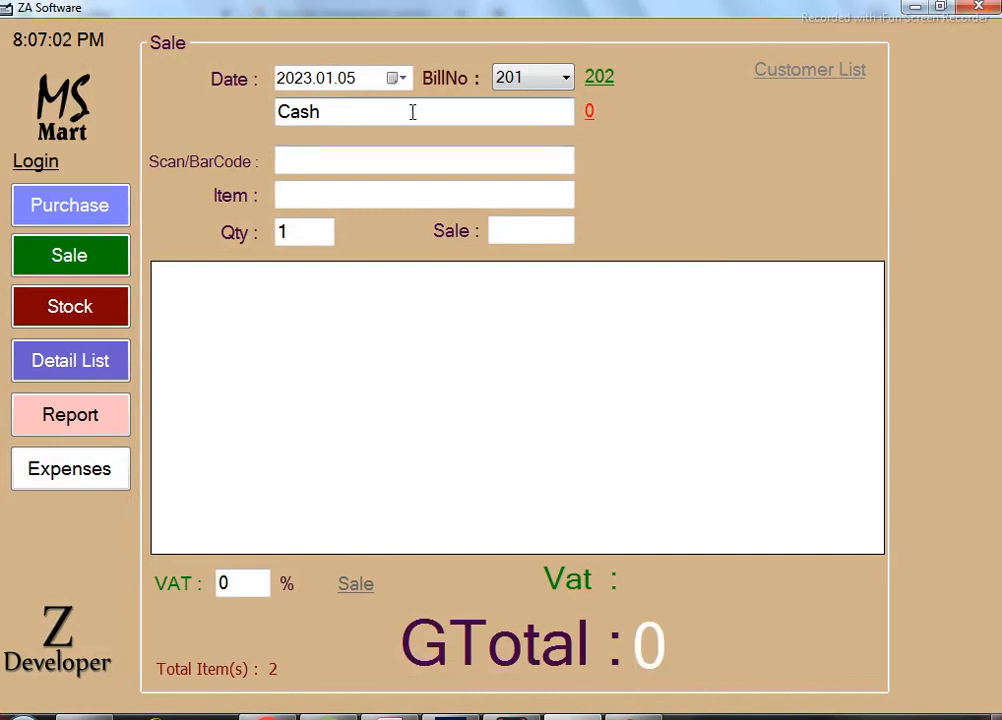
drag(412, 112, 123, 105)
key(BackSpace)
text(Qa)
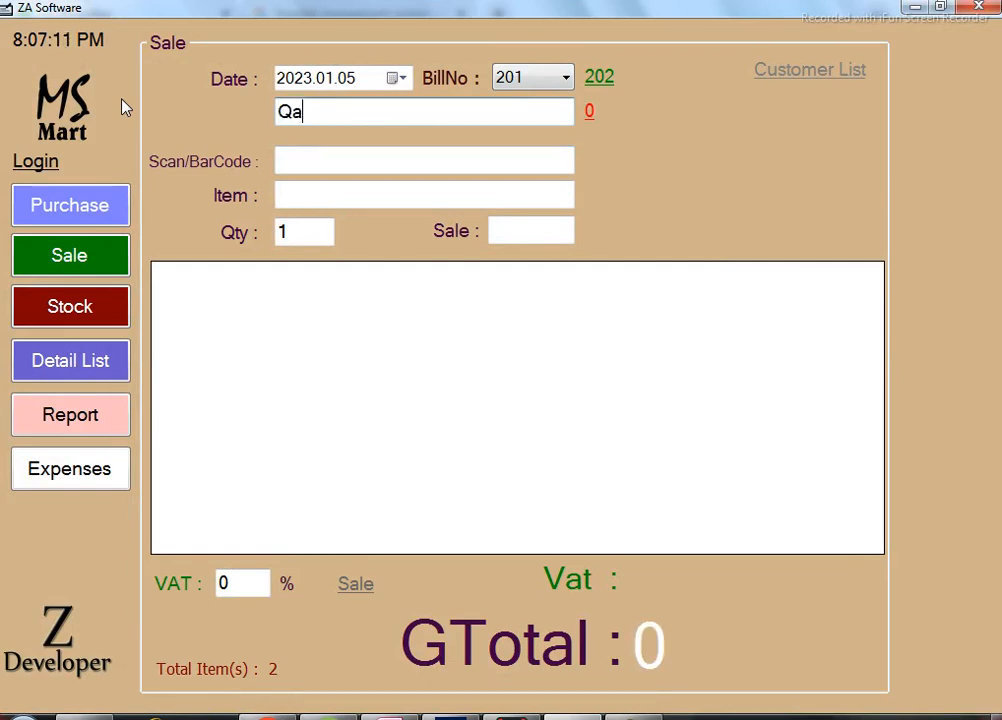
text(isar)
key(Tab)
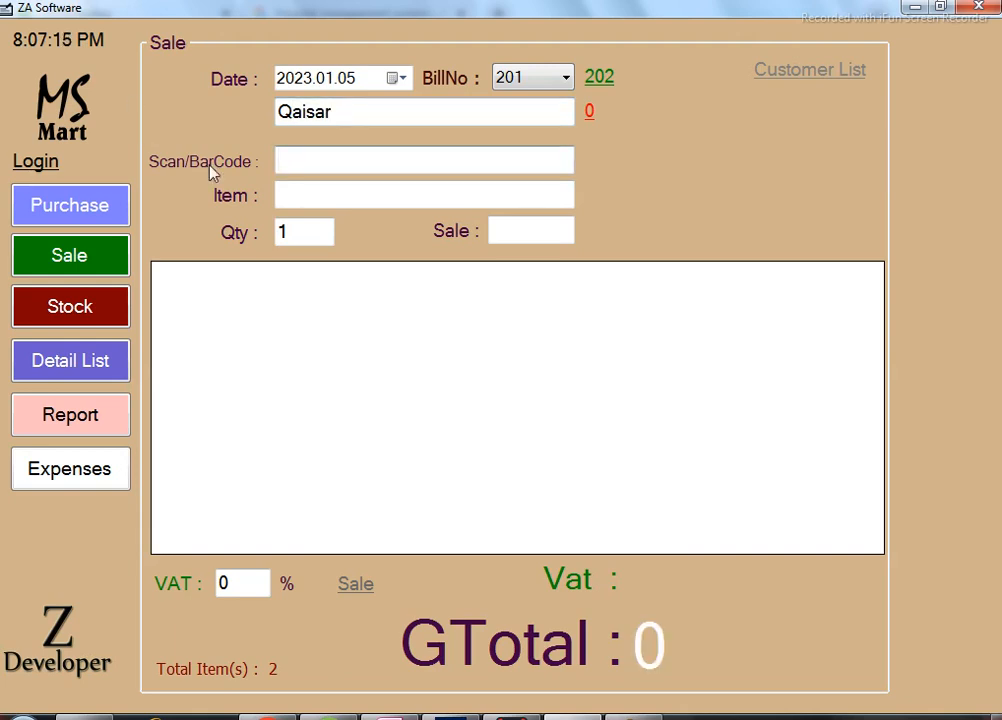
Add one coca-cola 1.5 ltr and one 7up can to bill 202, totalling 220.
click(406, 193)
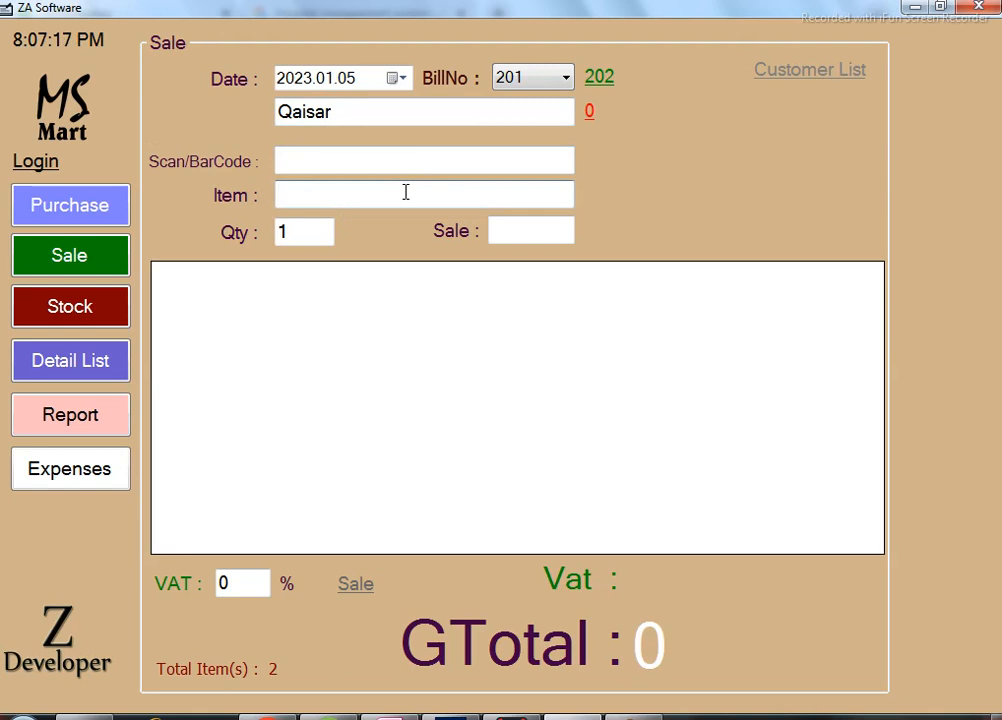
double_click(406, 193)
key(Return)
key(Return)
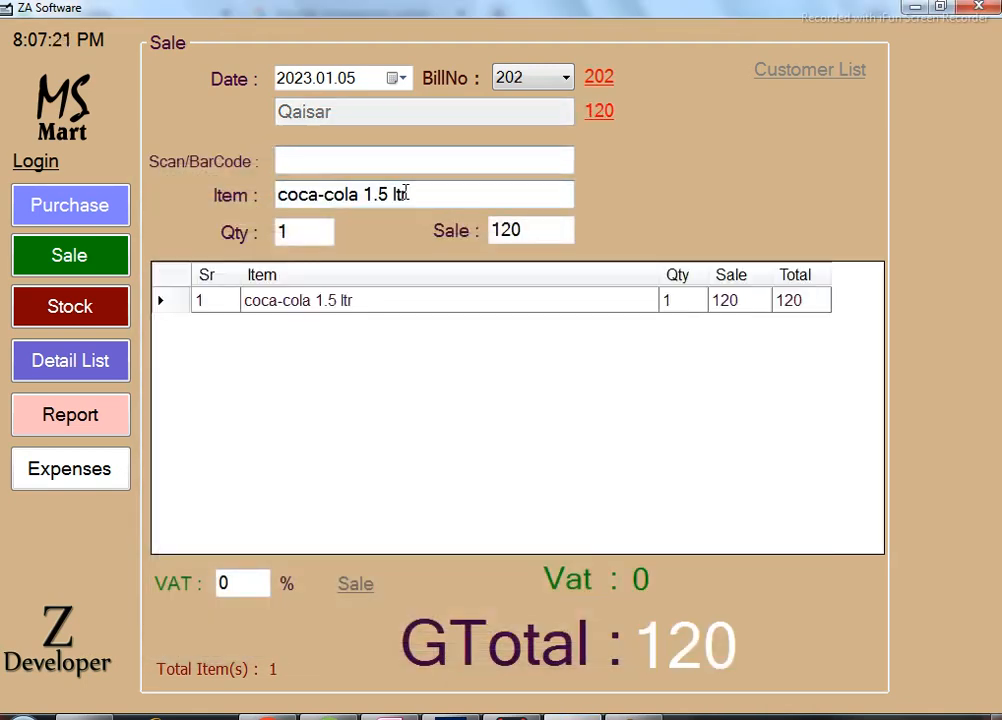
double_click(416, 193)
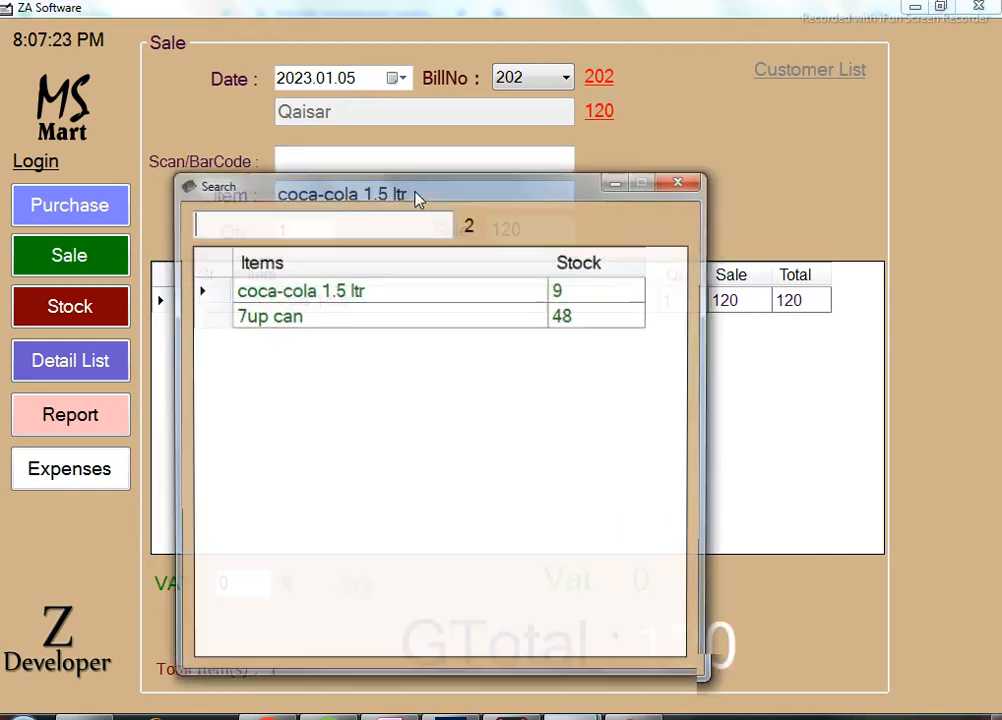
key(Down)
key(Return)
key(Return)
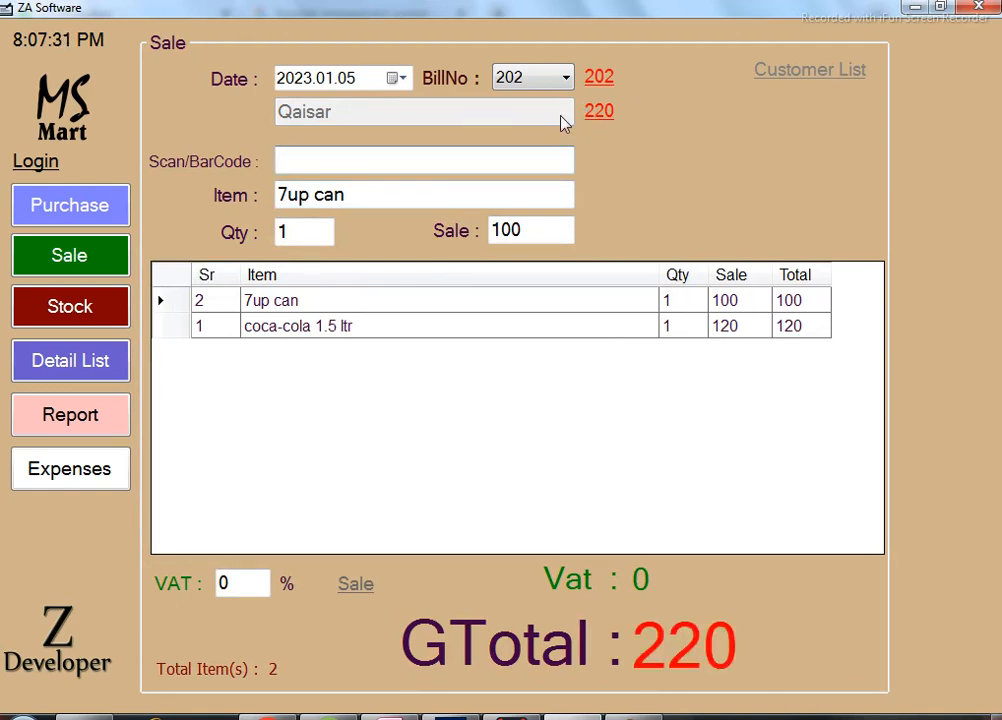
click(600, 122)
Record a 120 payment against bill 202's 220 balance.
click(206, 258)
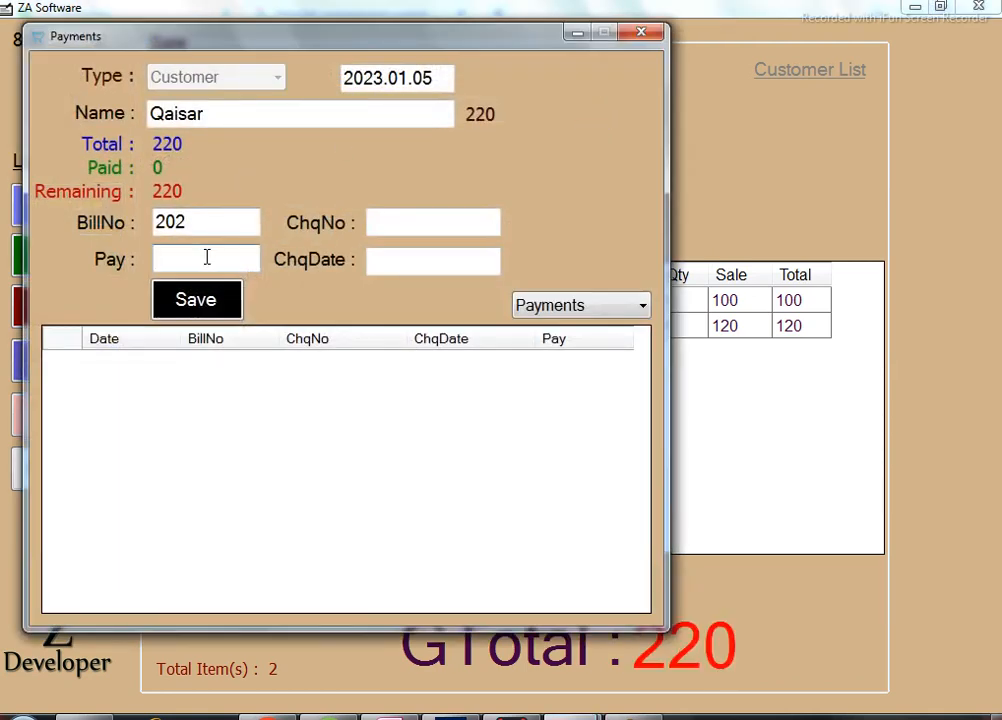
text(120)
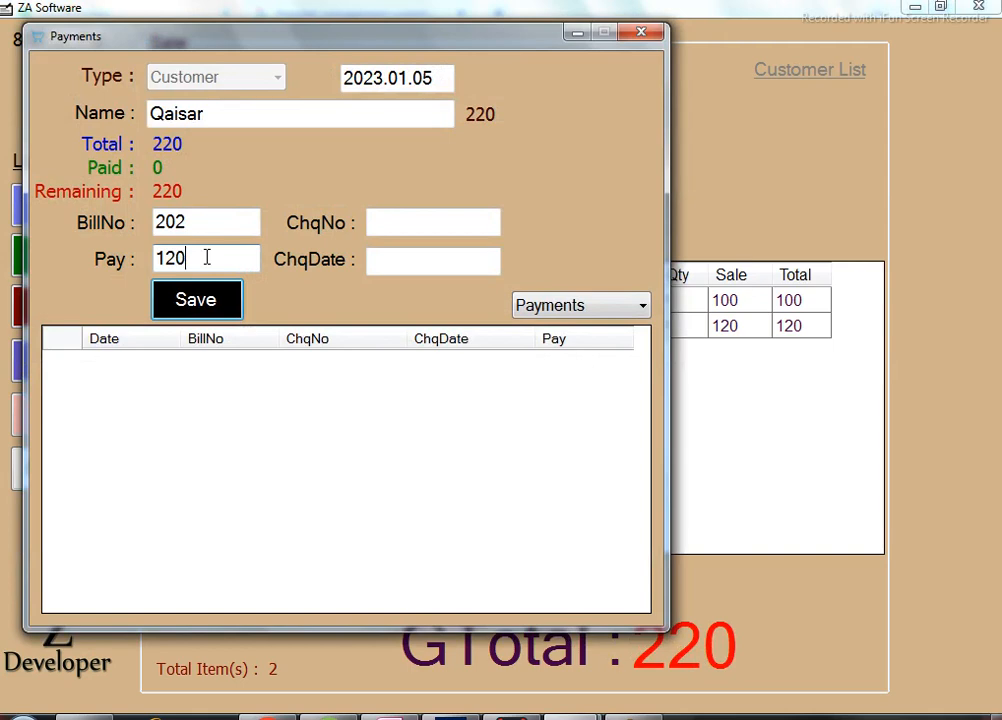
key(Return)
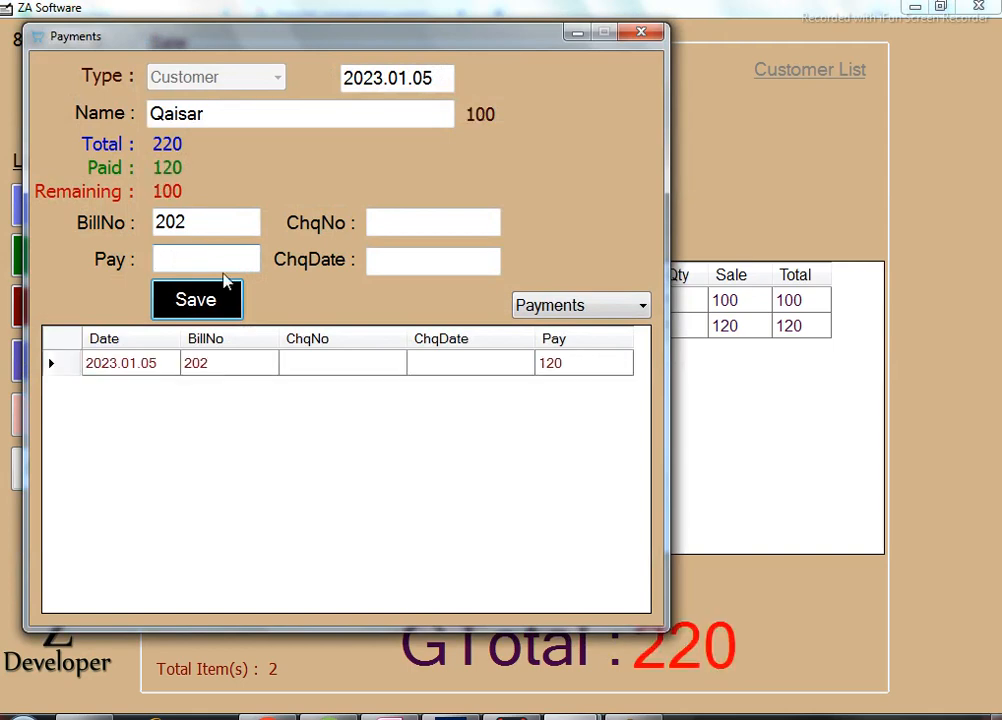
Switch the customer ledger view to Invoices, then close the Payments window.
click(577, 307)
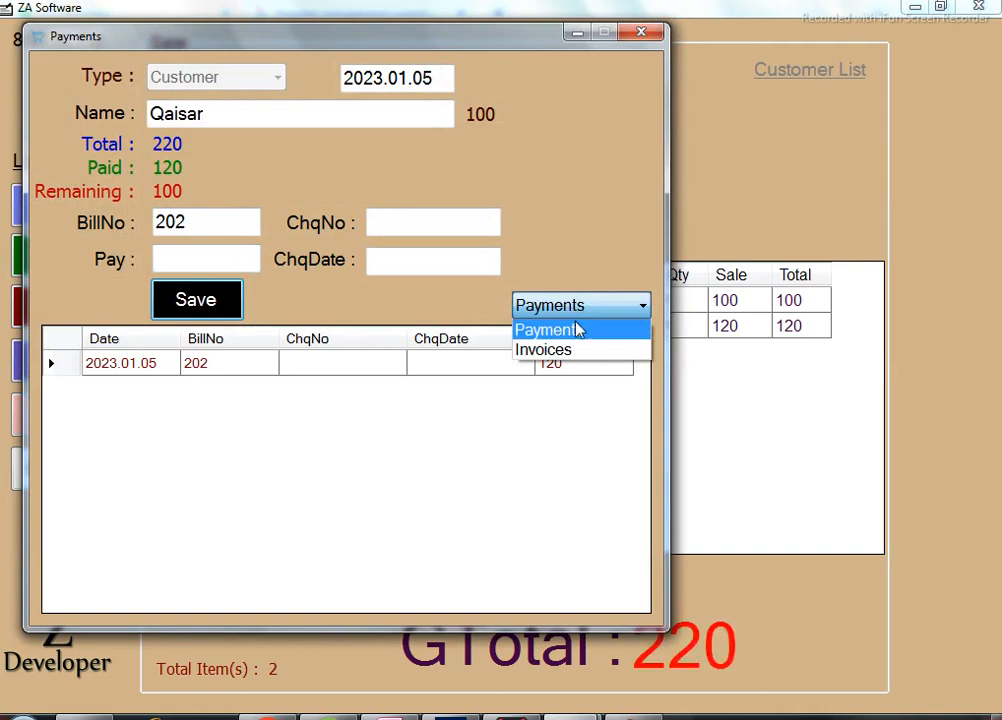
click(577, 330)
click(598, 313)
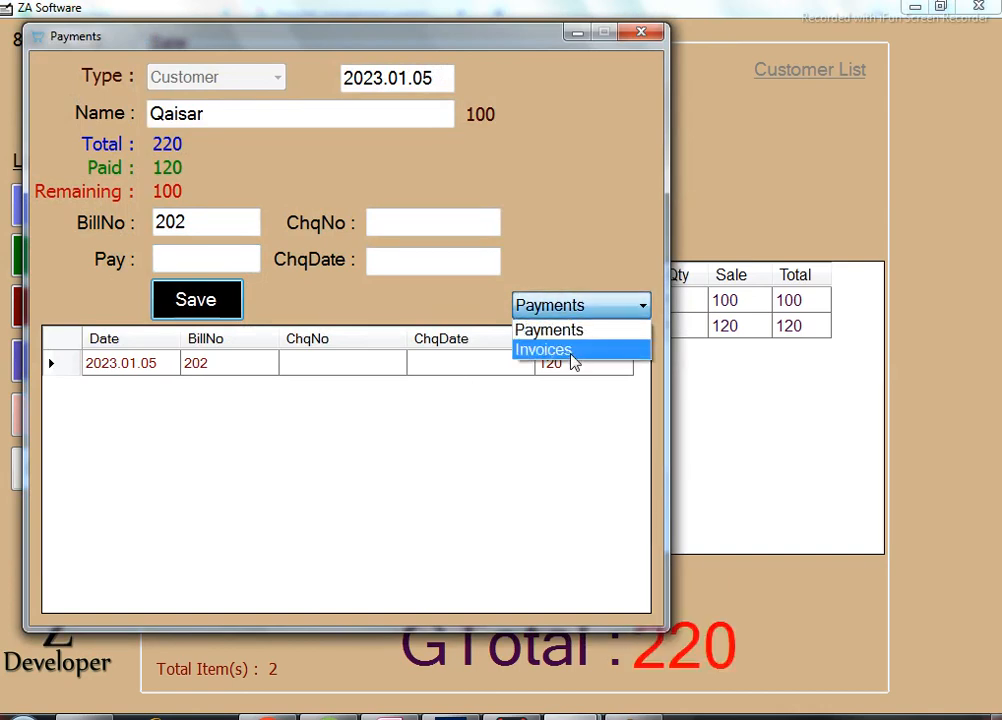
click(572, 348)
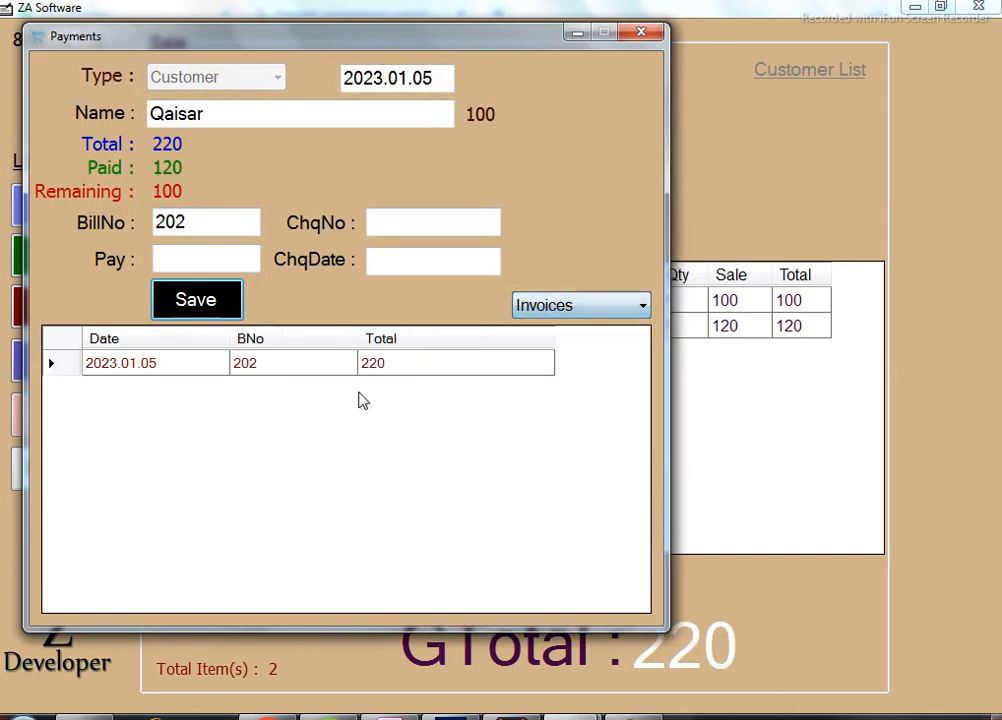
click(641, 34)
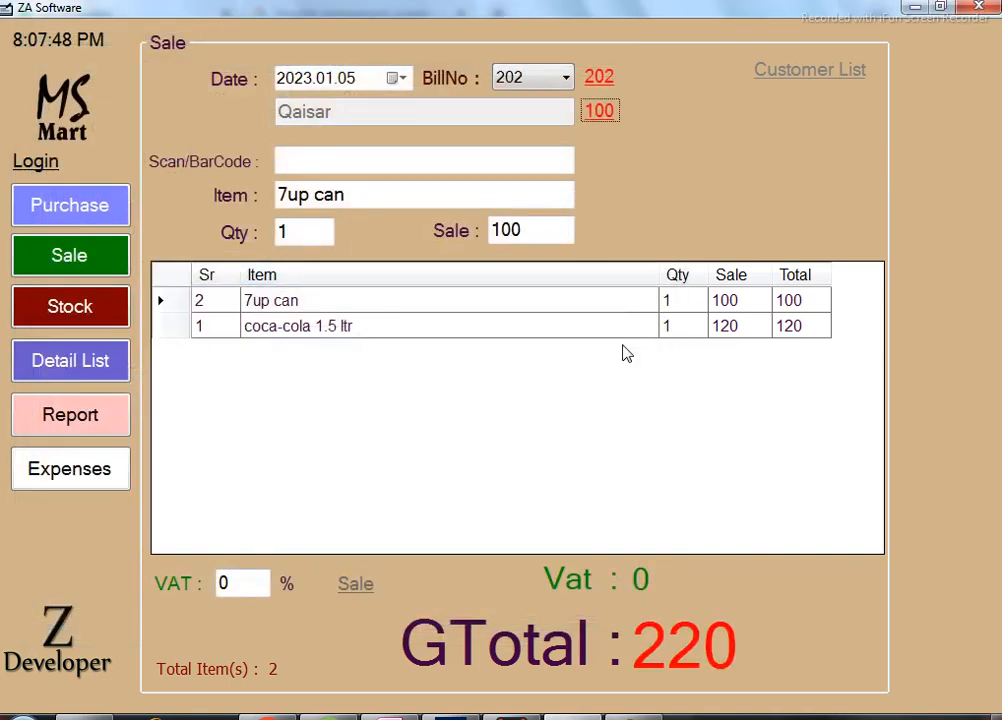
Check out bill 202 with no extra payment and print its 220 receipt.
click(426, 196)
key(Return)
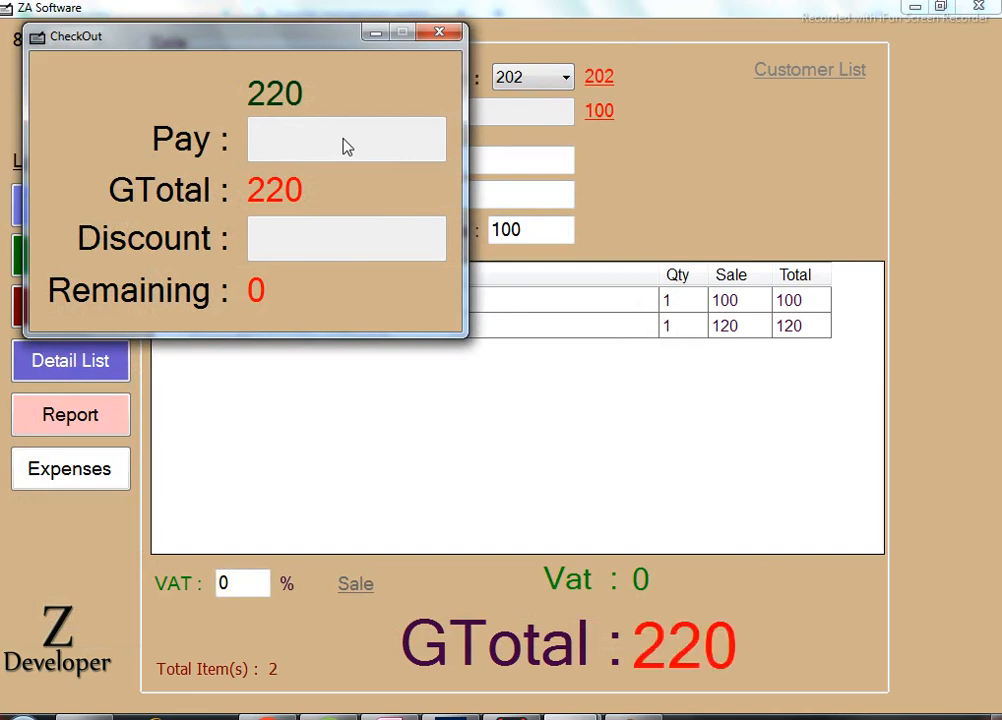
key(Return)
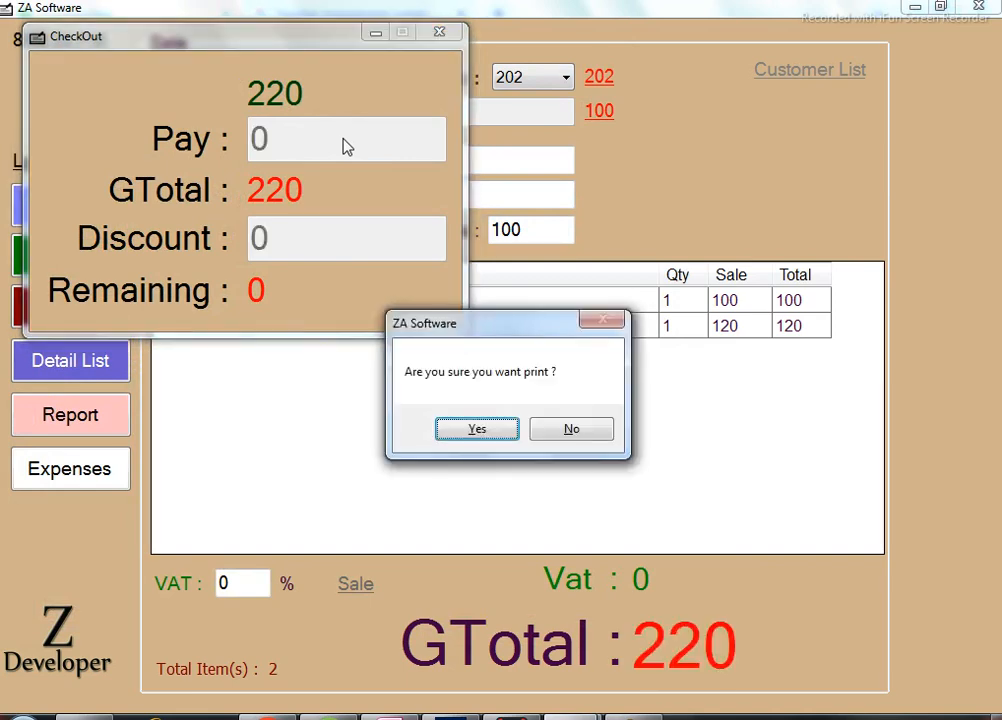
key(Return)
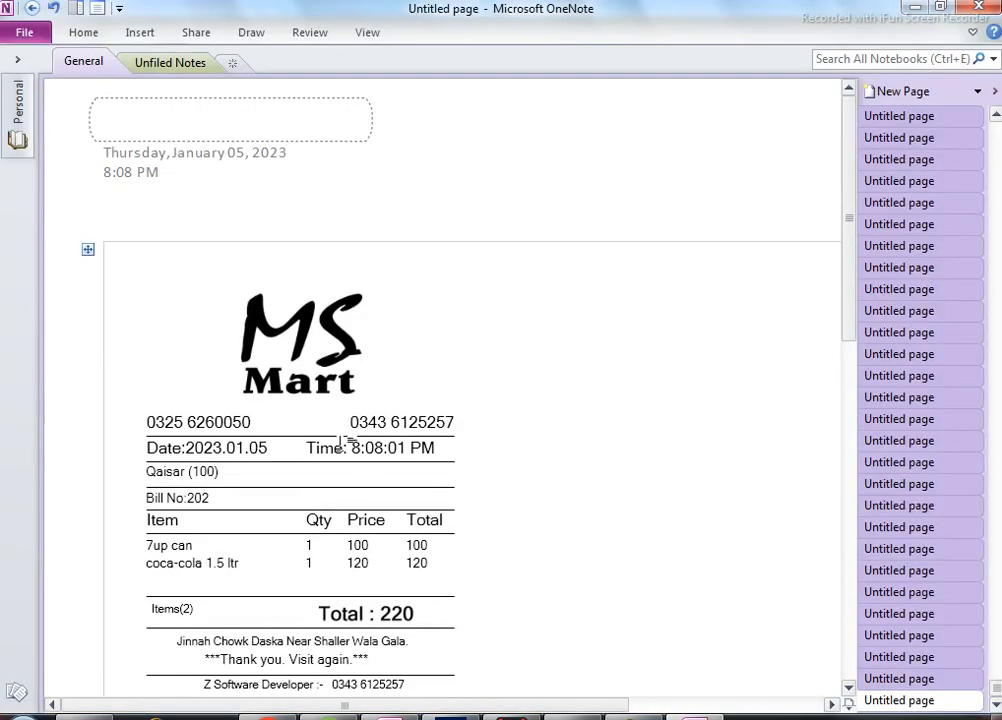
Scroll through the bill 202 receipt in OneNote, then close OneNote.
scroll(340, 450, down, 2)
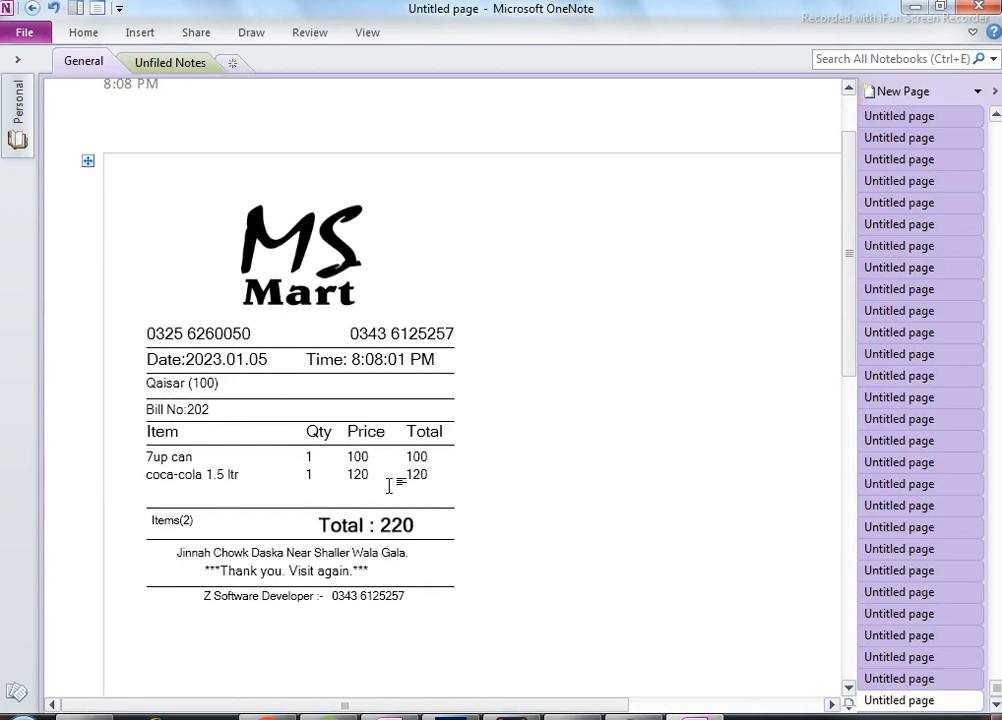
scroll(392, 480, down, 1)
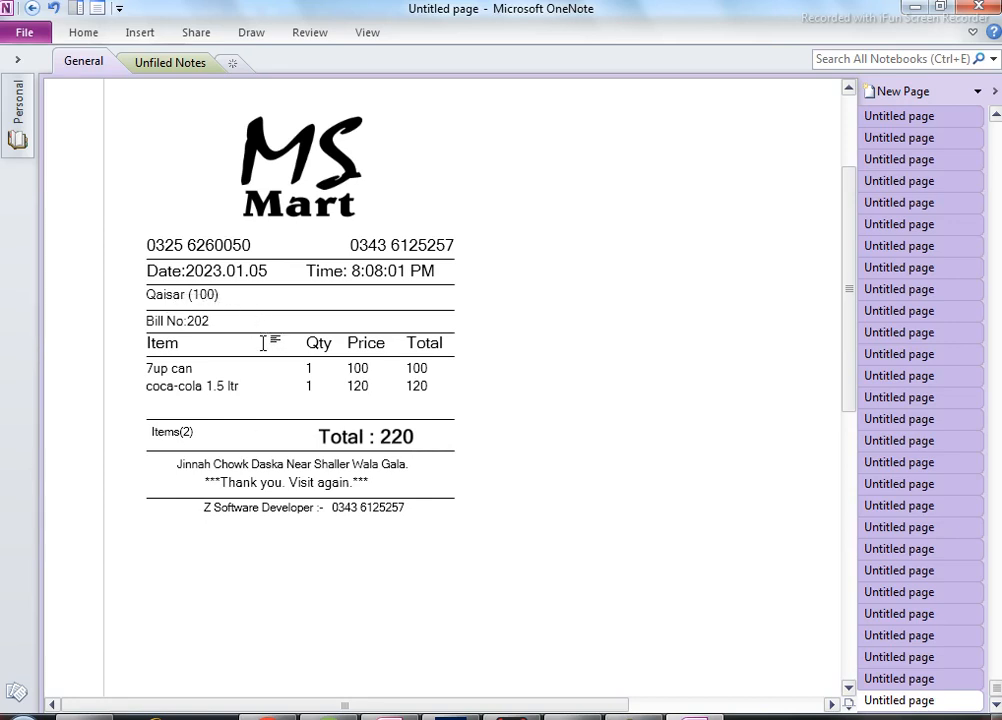
click(983, 9)
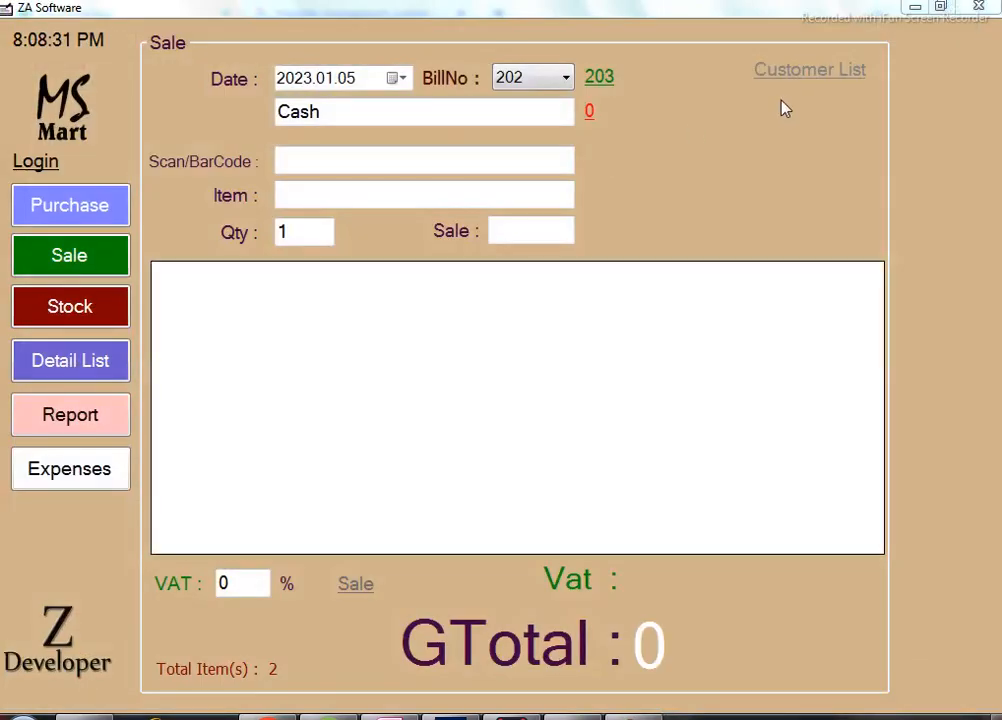
click(818, 80)
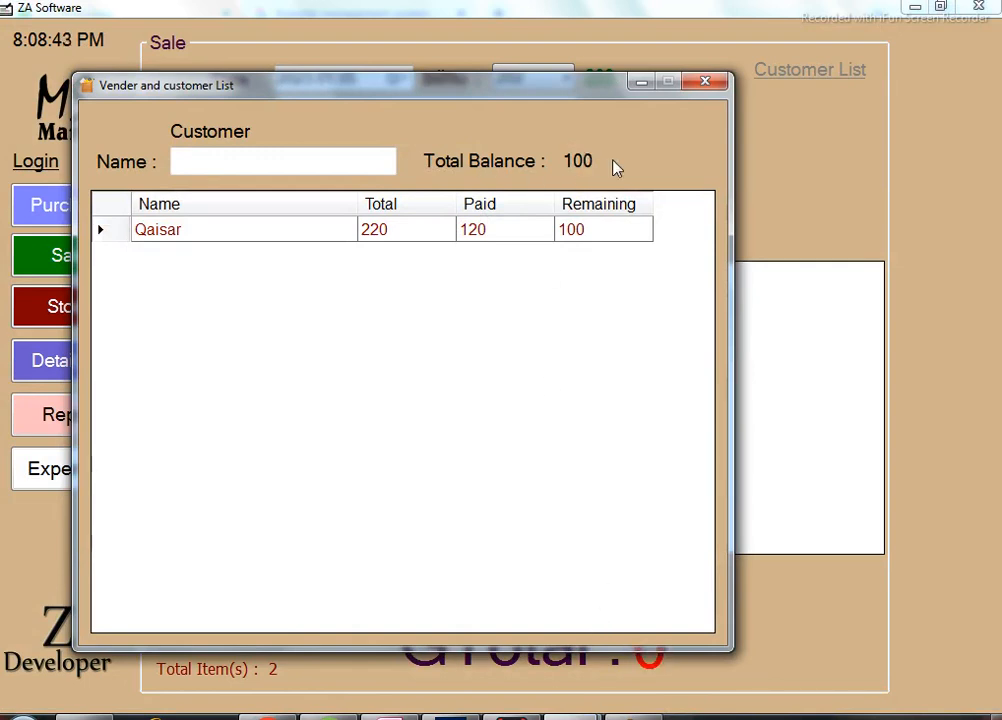
click(706, 86)
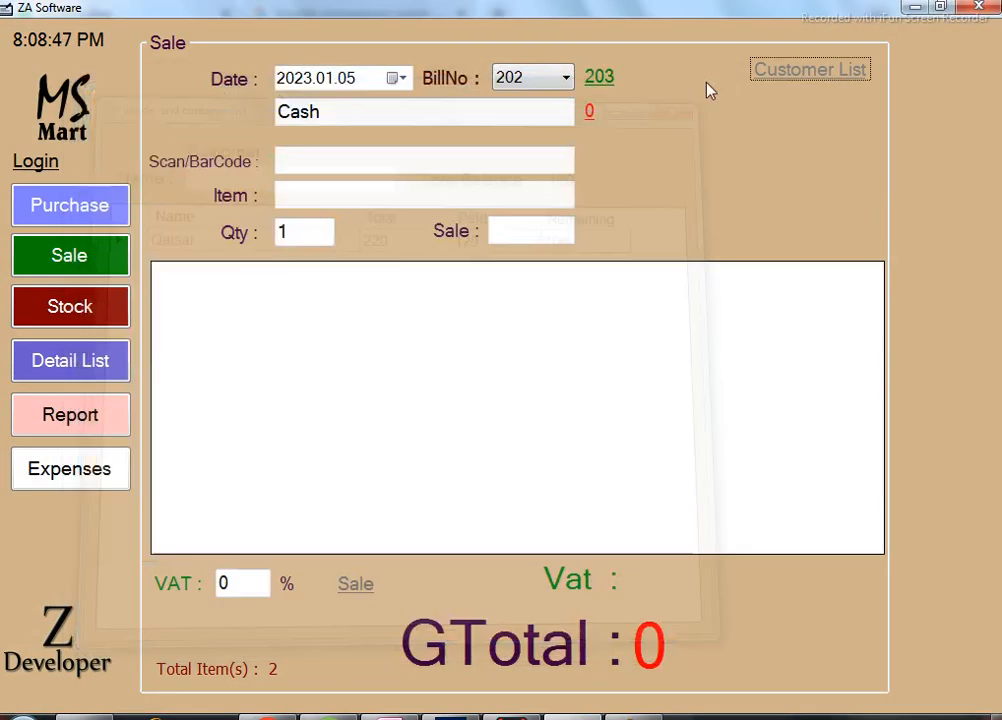
click(555, 84)
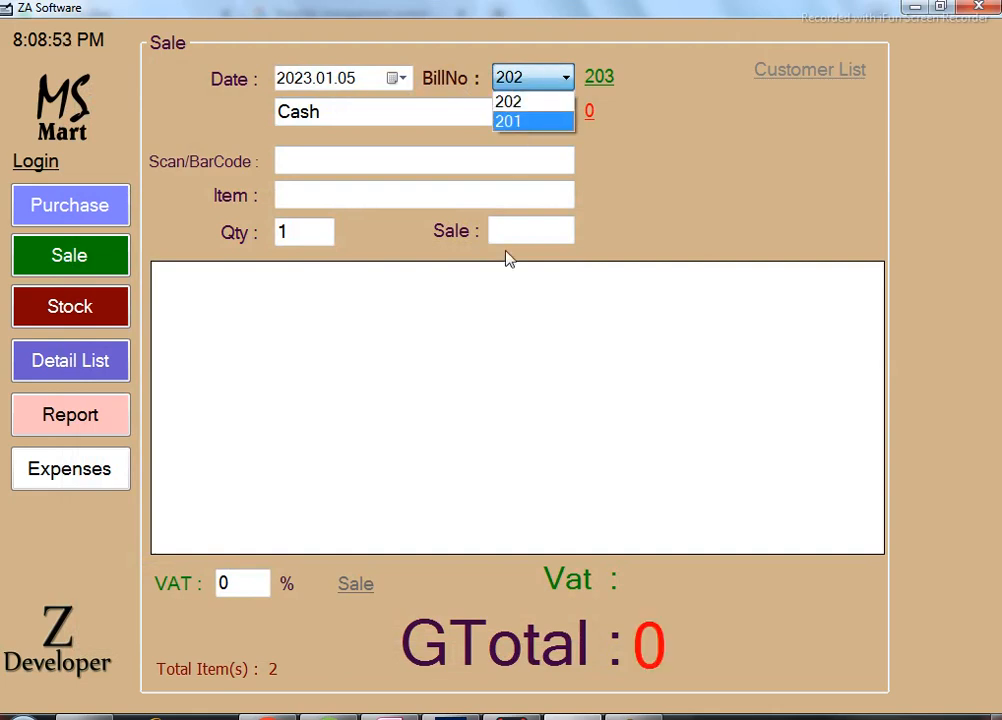
Load bills 201, 202, then 201 again from the BillNo list to compare them.
click(518, 122)
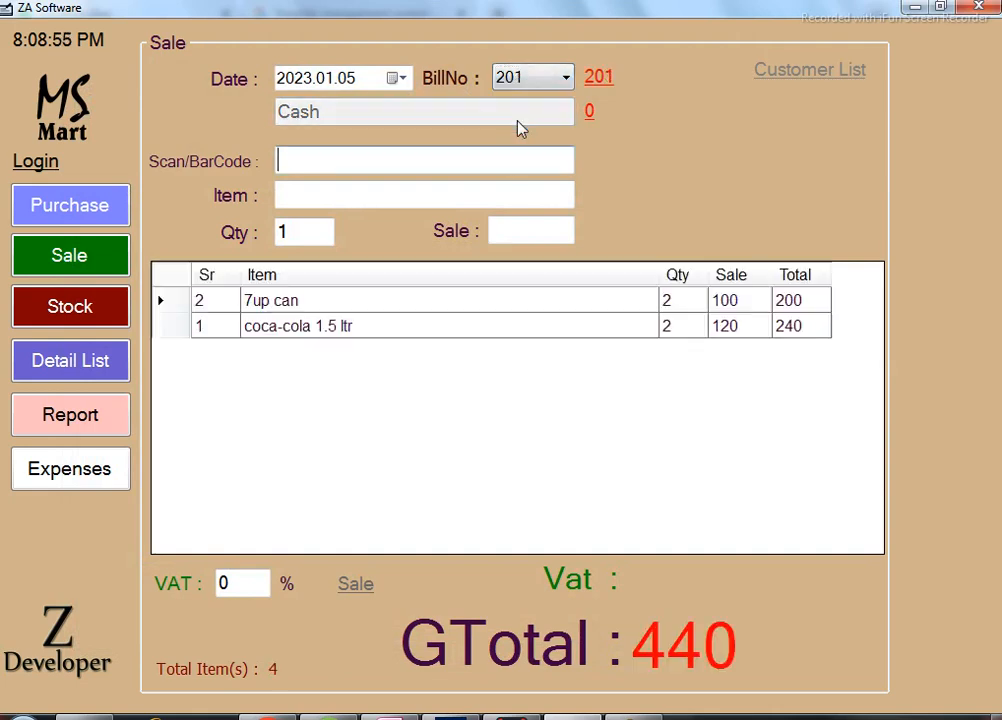
click(562, 78)
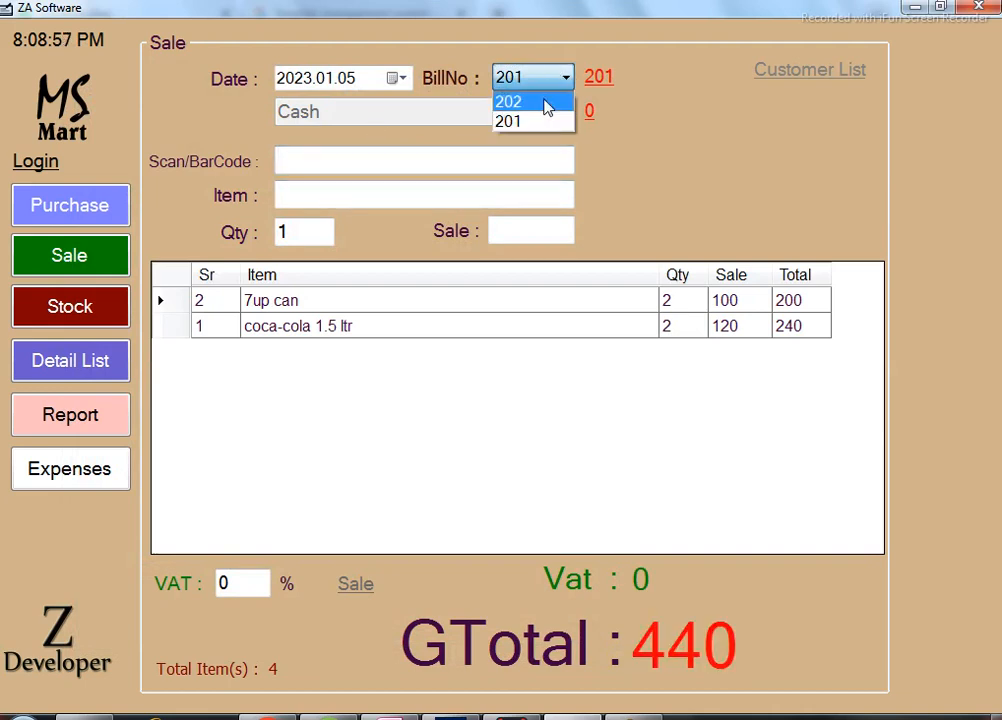
click(546, 103)
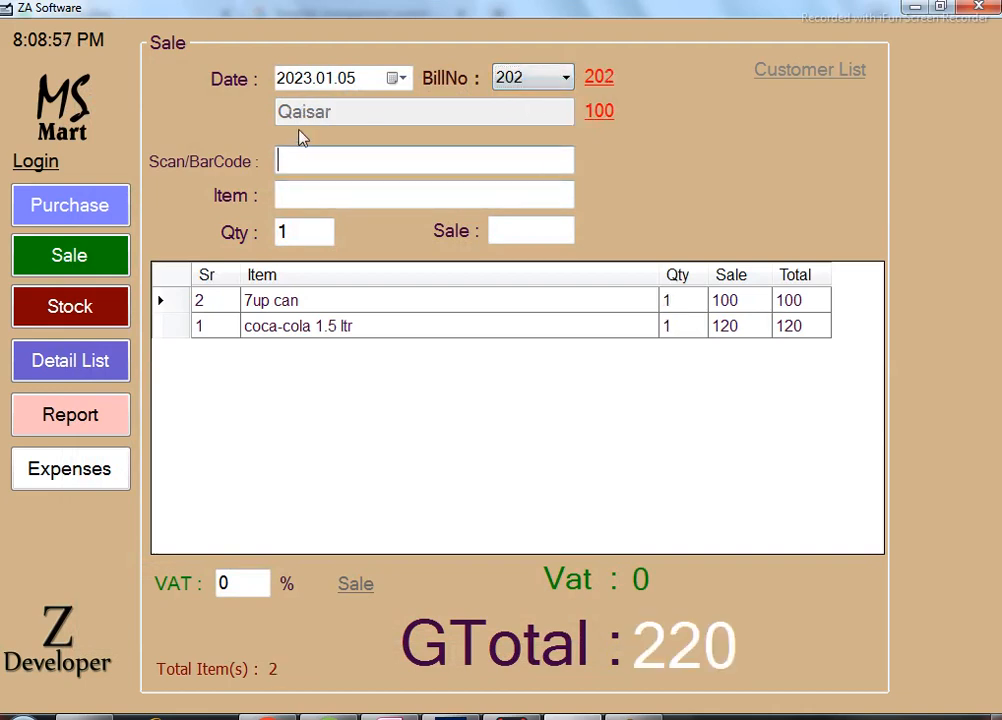
click(518, 86)
click(519, 121)
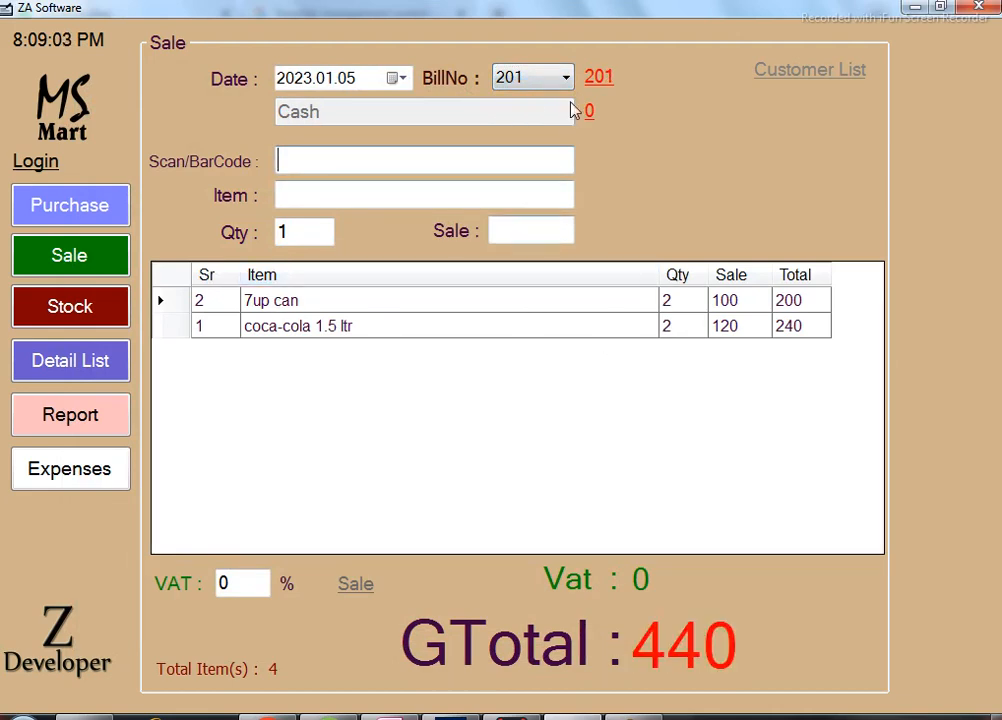
Select the coca-cola 1.5 ltr and 7up can lines on bill 201, then view Stock.
click(469, 332)
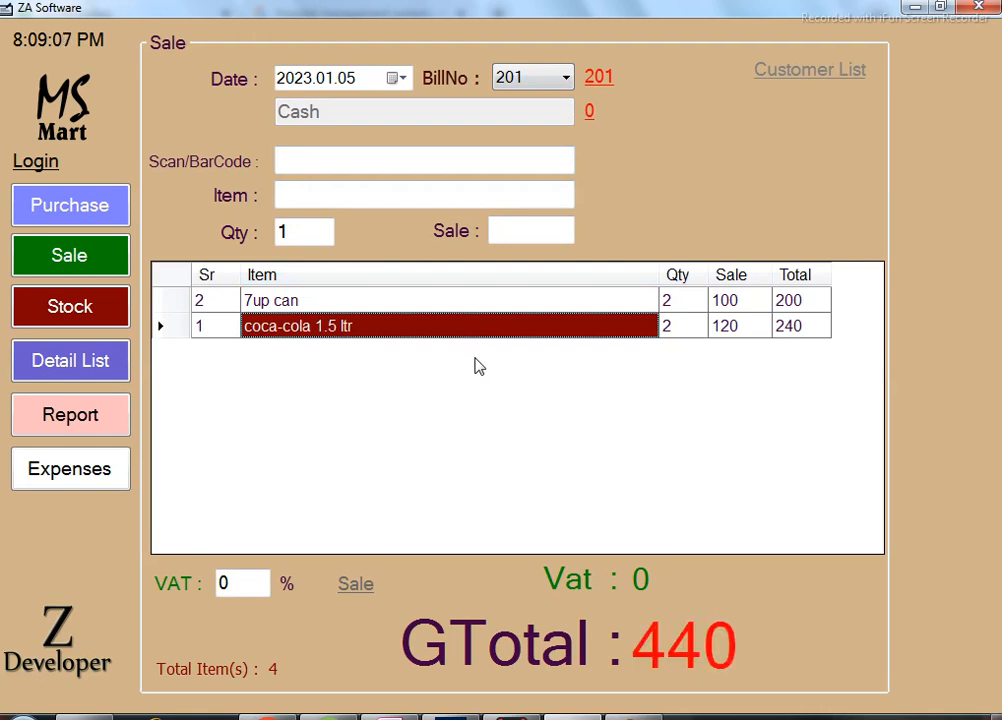
click(465, 302)
click(463, 328)
click(89, 309)
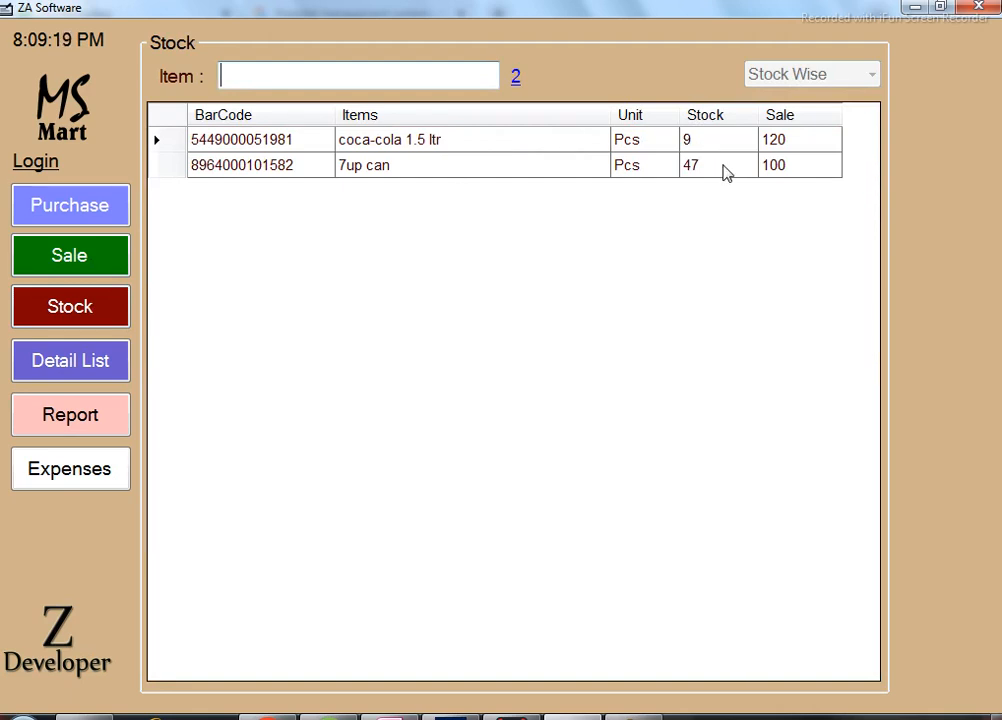
Check the stock counts: 47 for 7up can and 9 for coca-cola 1.5 ltr.
click(690, 173)
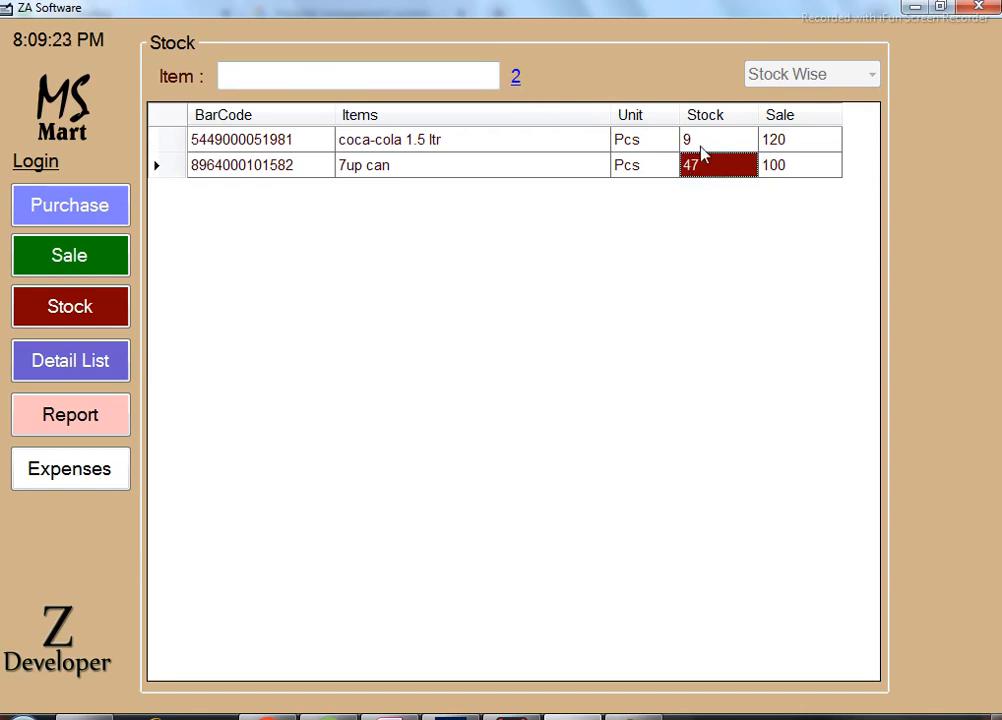
click(705, 151)
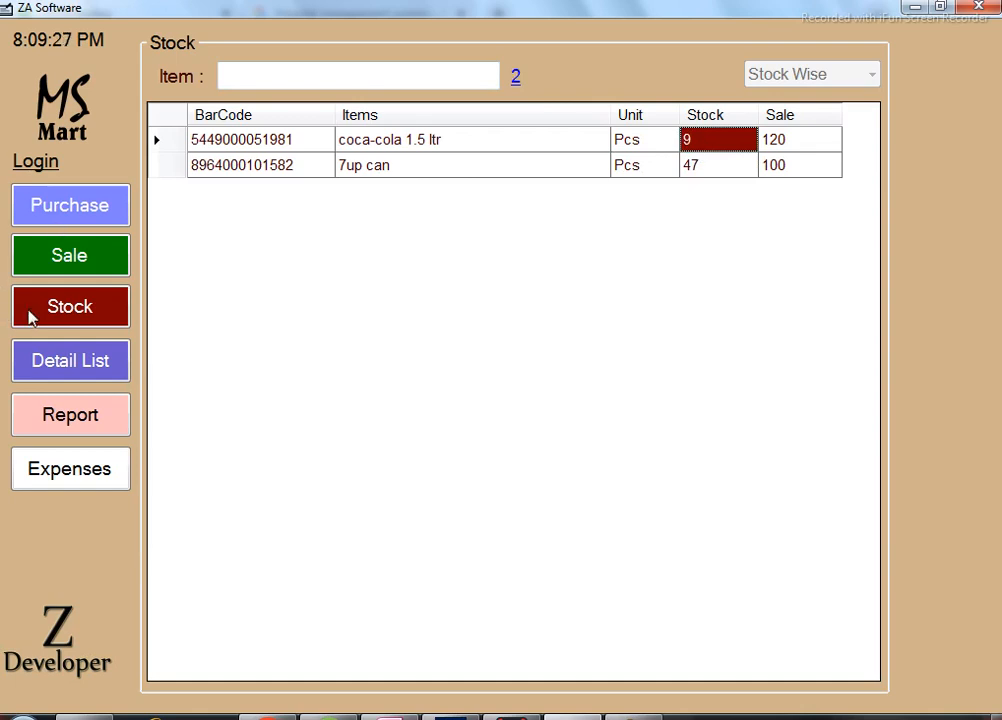
Delete coca-cola 1.5 ltr from bill 201, leaving GTotal 200, and view Stock again.
click(117, 268)
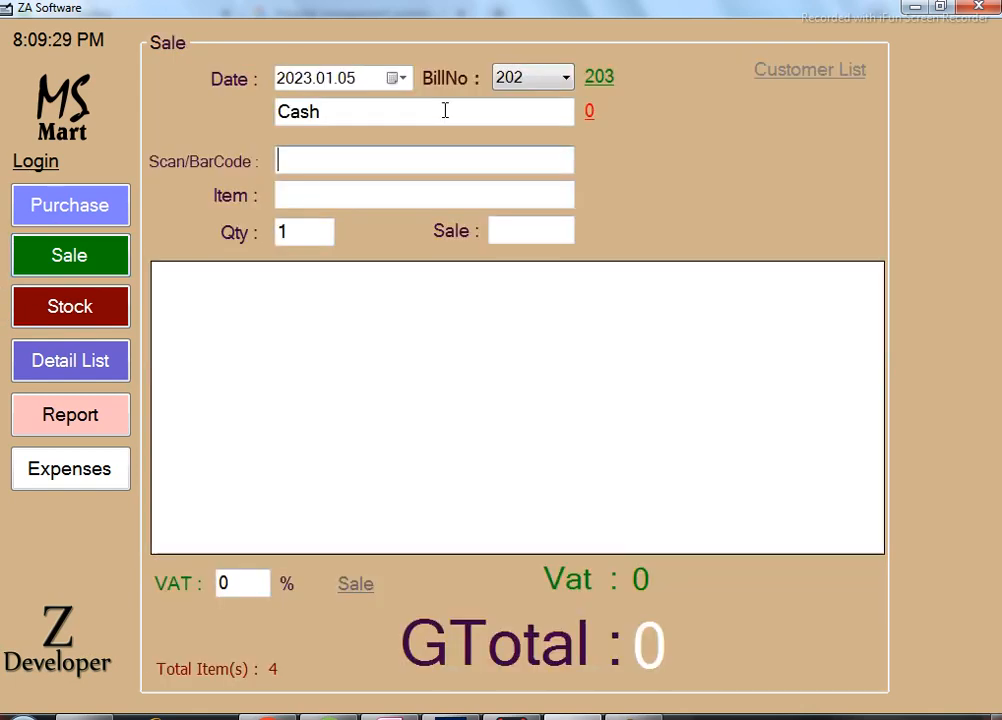
click(566, 78)
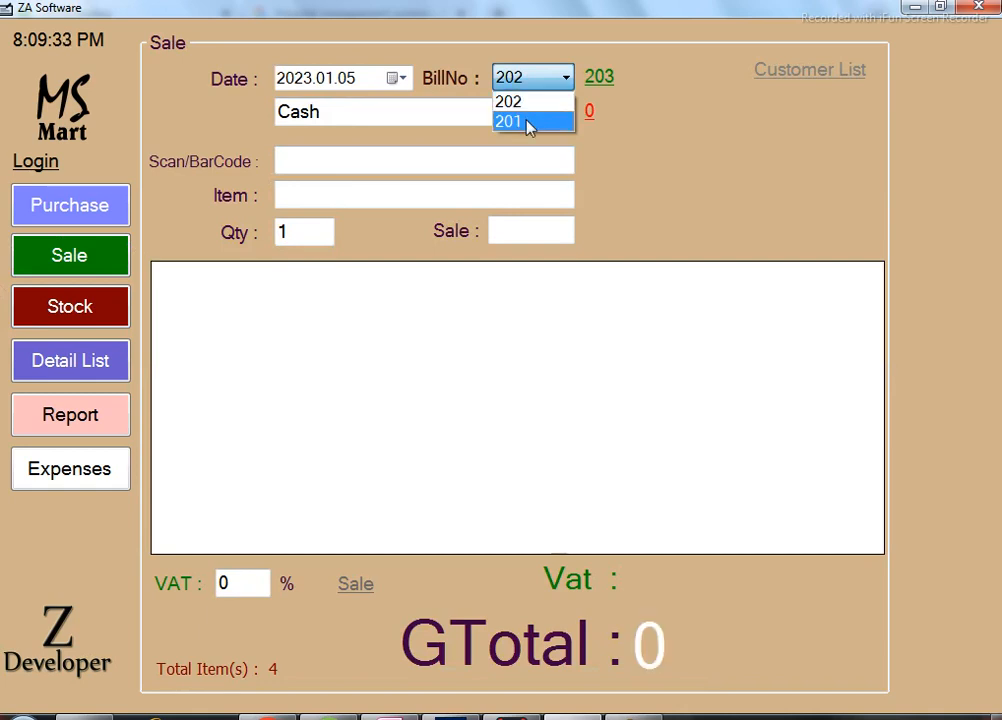
click(529, 122)
click(460, 330)
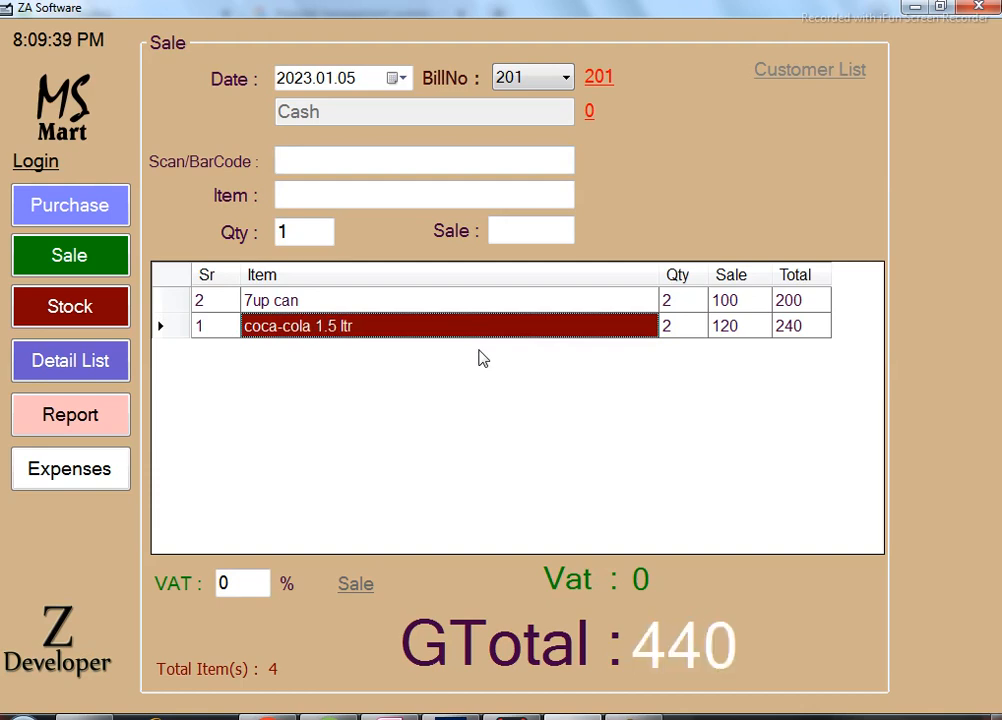
key(Delete)
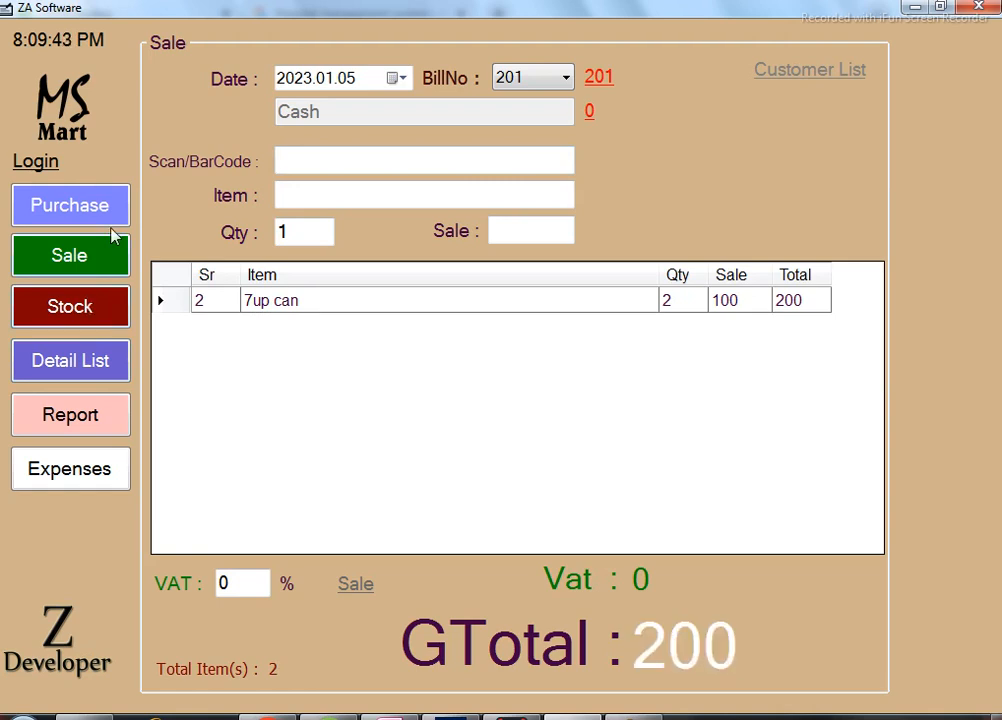
click(96, 315)
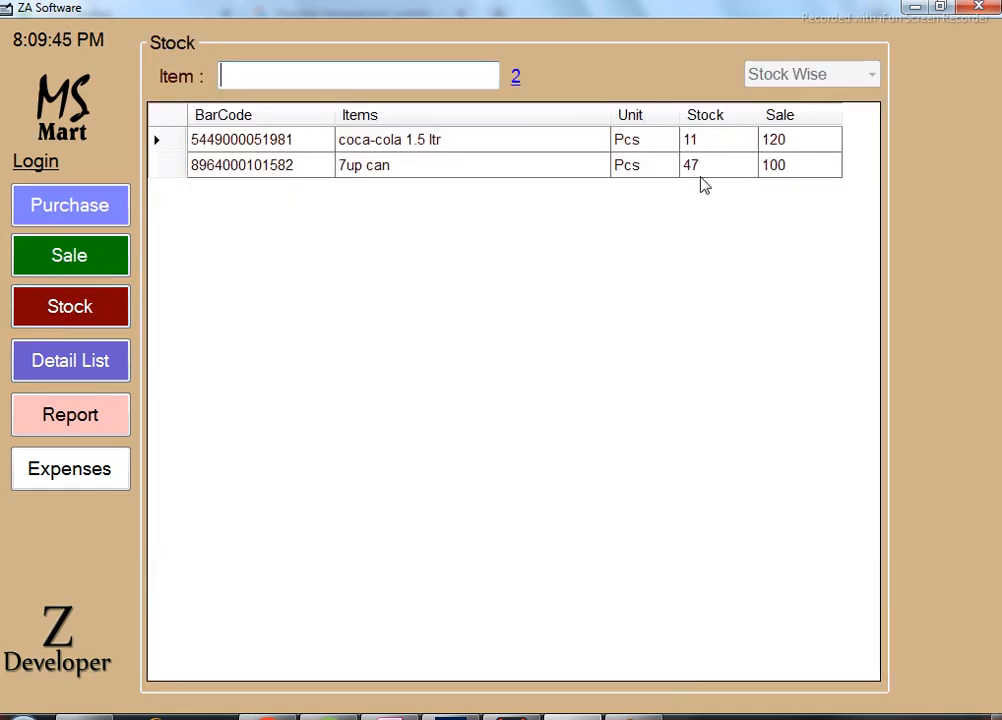
click(705, 146)
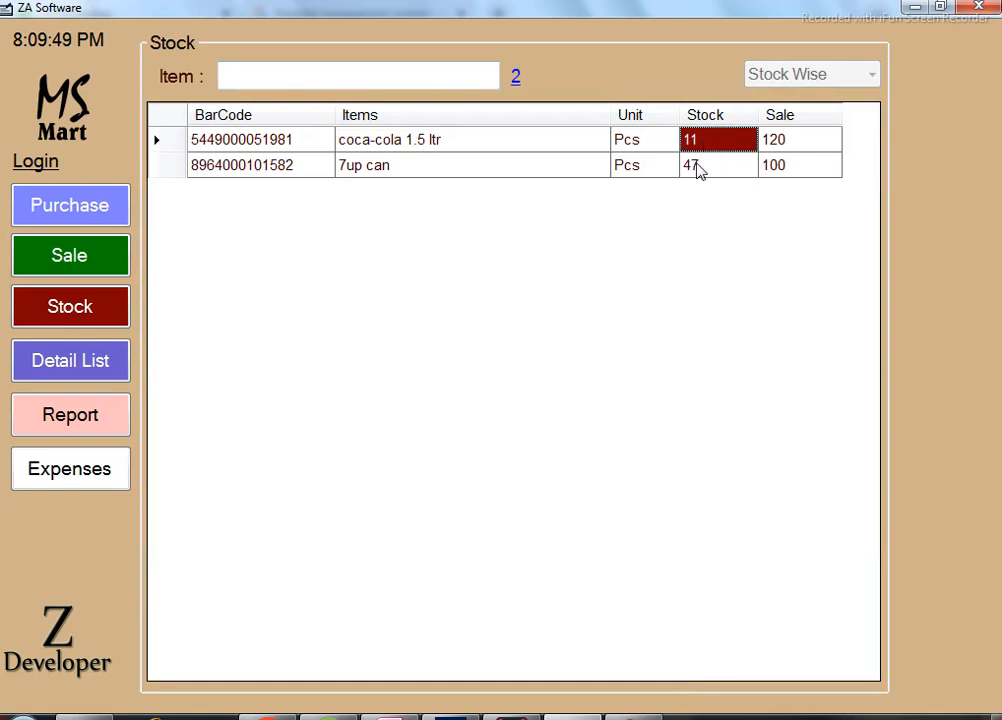
click(700, 173)
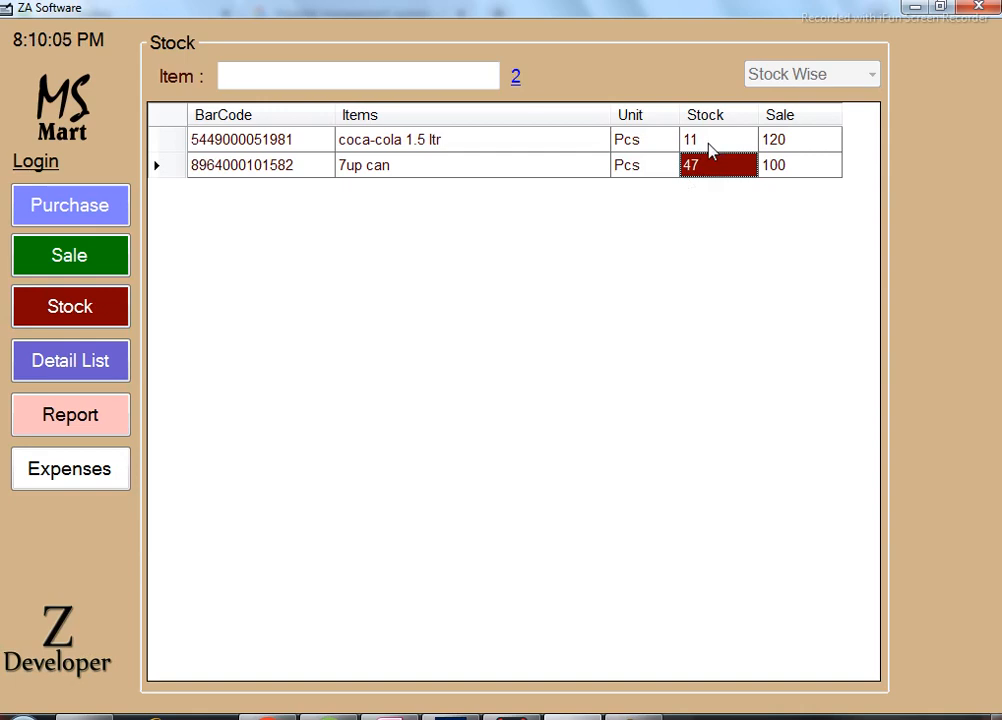
click(708, 149)
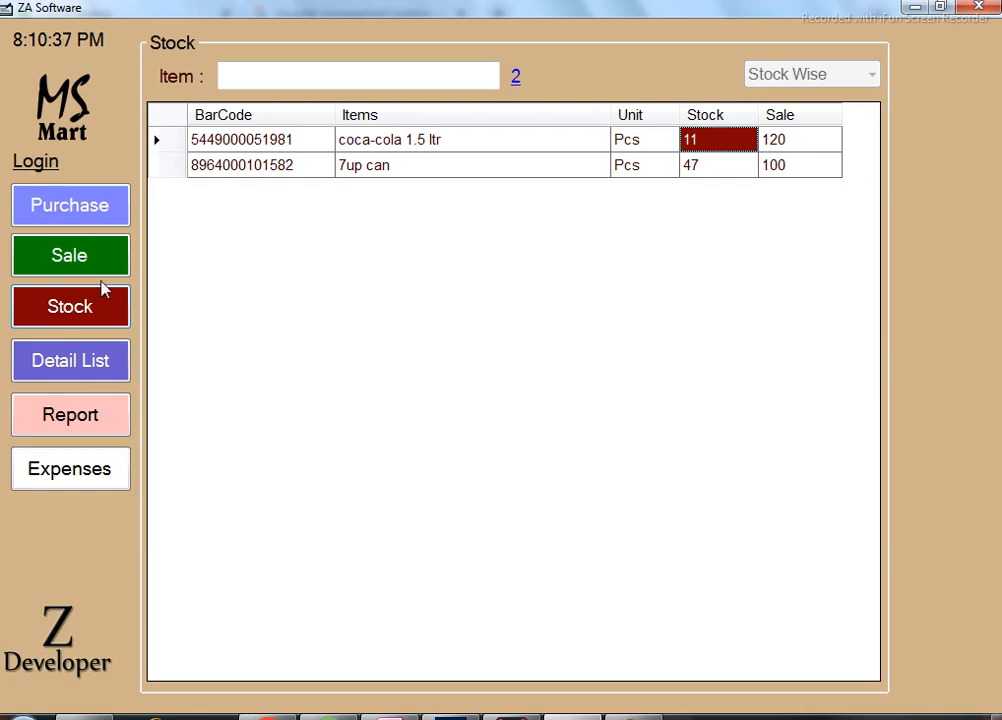
Recall bill 202 and inspect its payment record: 120 paid, 100 still owed.
click(107, 265)
click(555, 78)
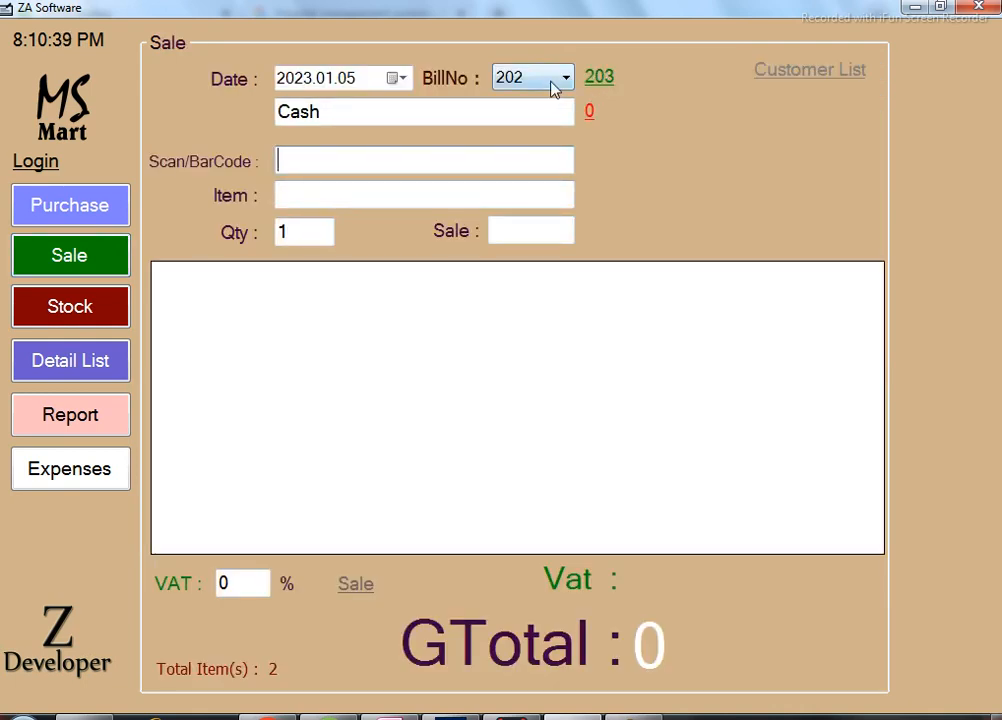
click(540, 100)
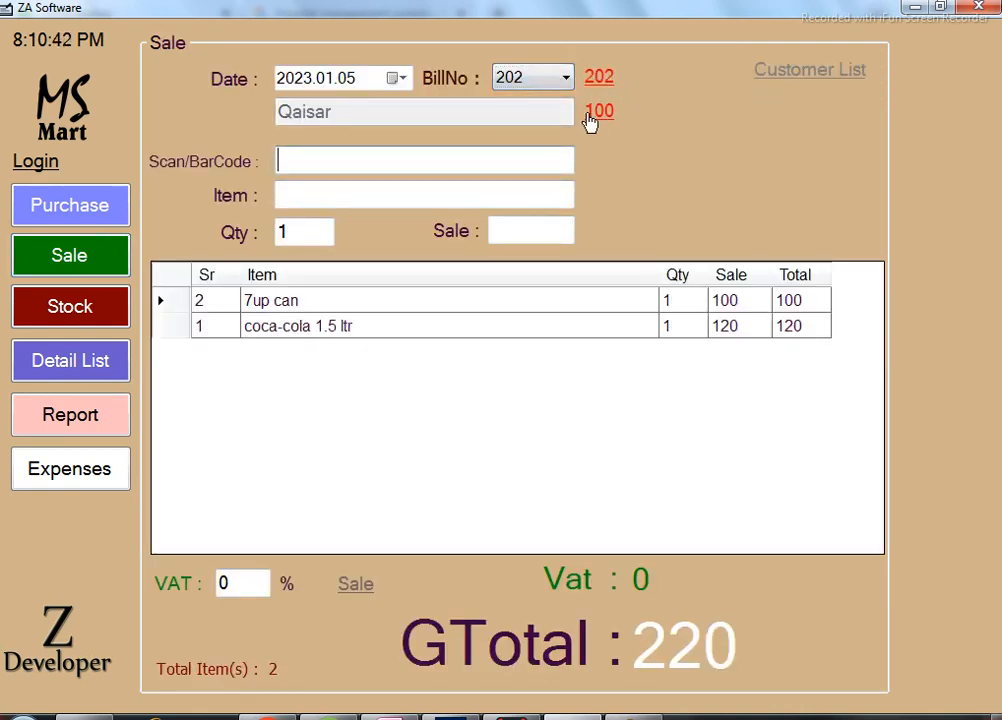
click(597, 112)
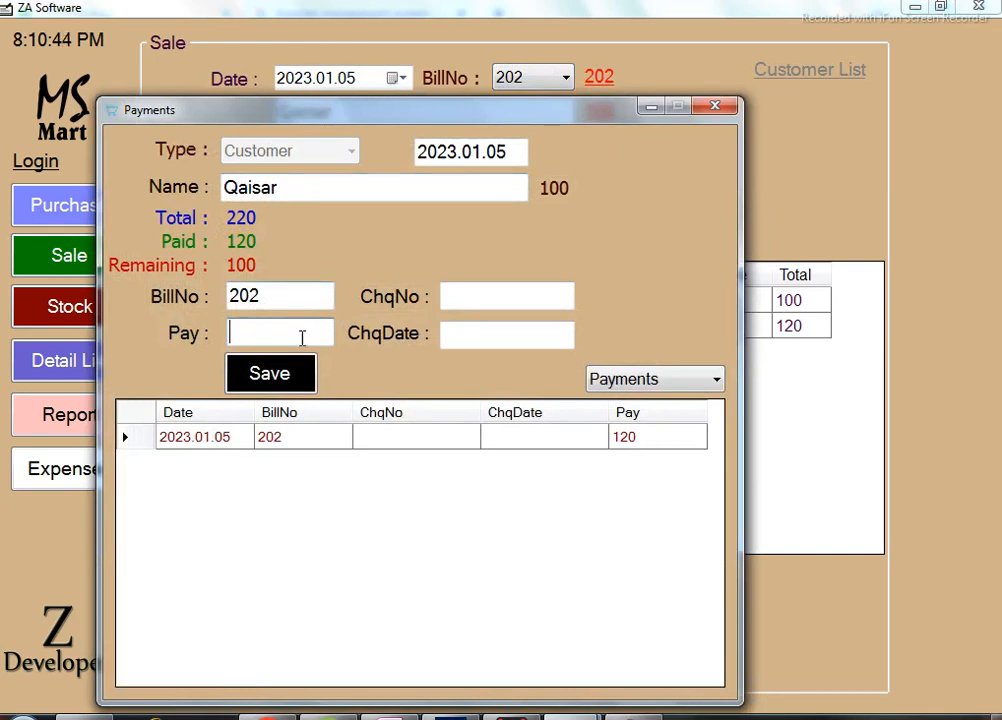
click(425, 445)
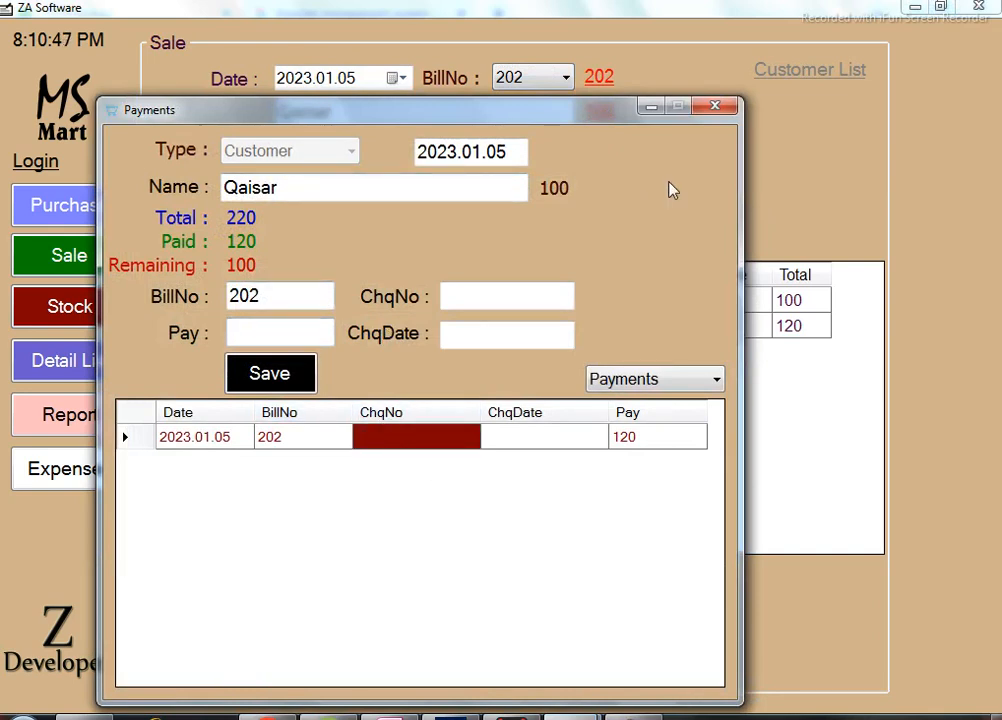
click(715, 106)
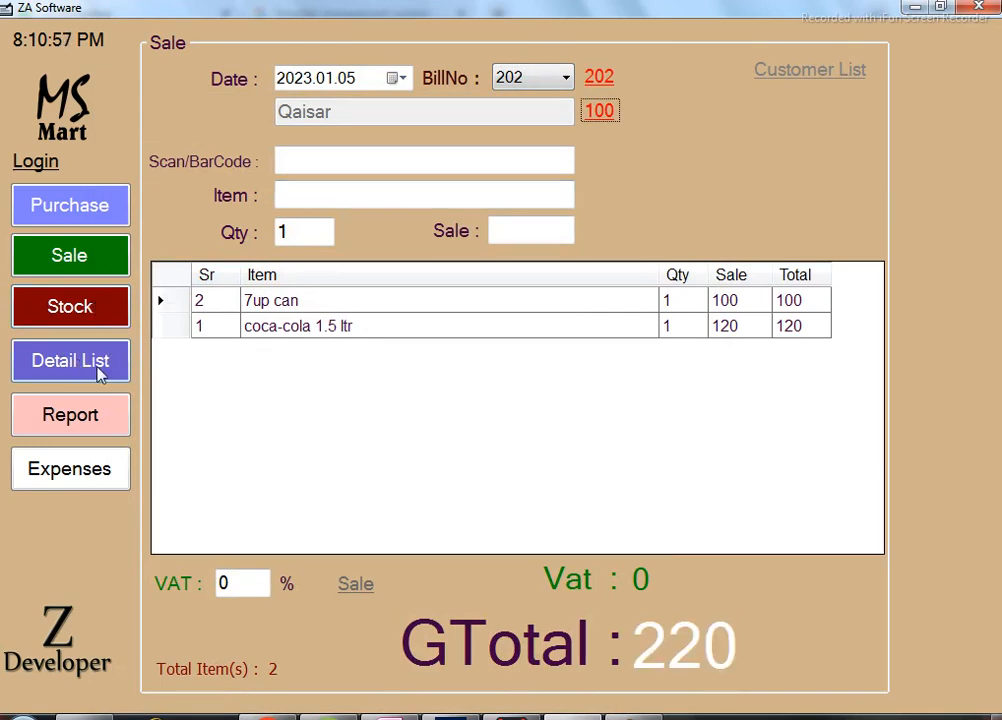
Open the 2023.01.05 sales summary showing bill 201 at 200 and bill 202 at 220, totalling 420.
click(356, 585)
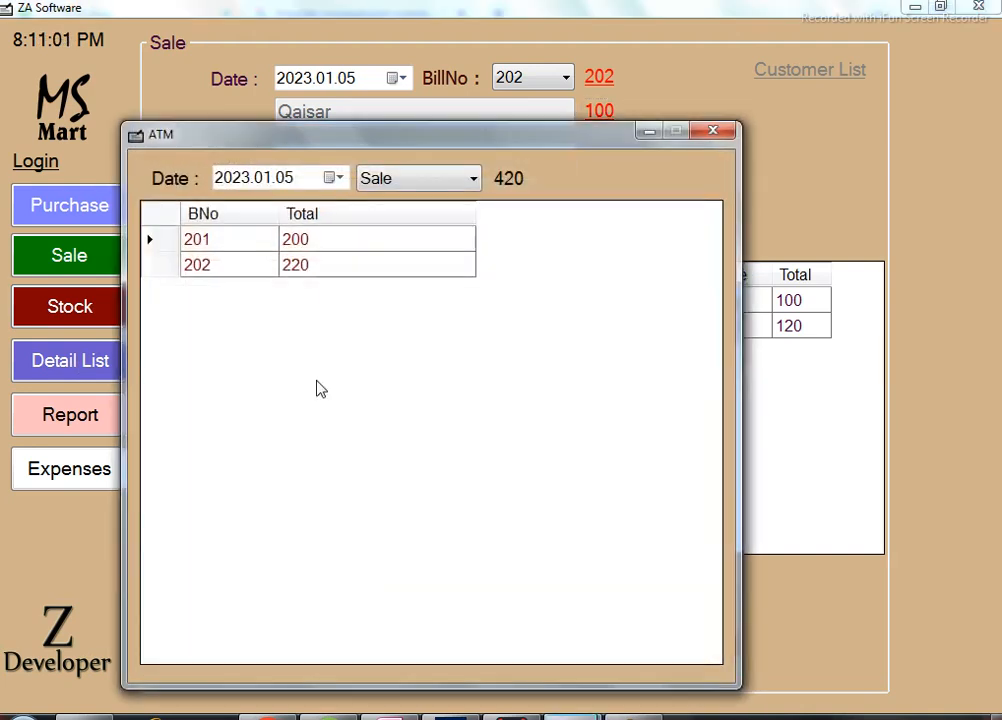
drag(408, 143, 379, 62)
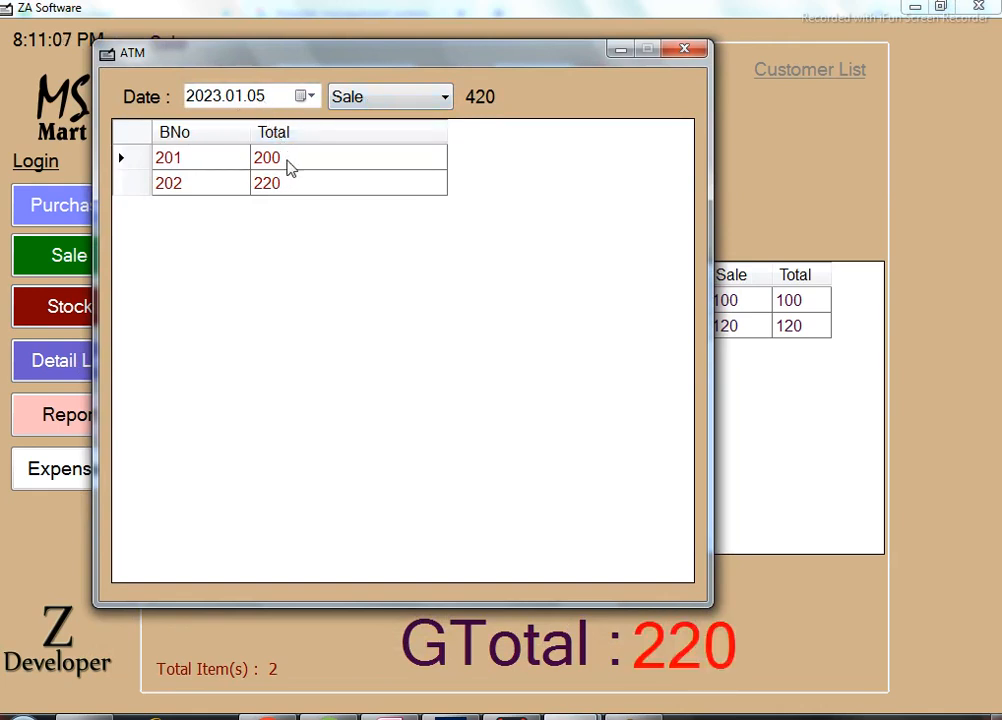
click(300, 161)
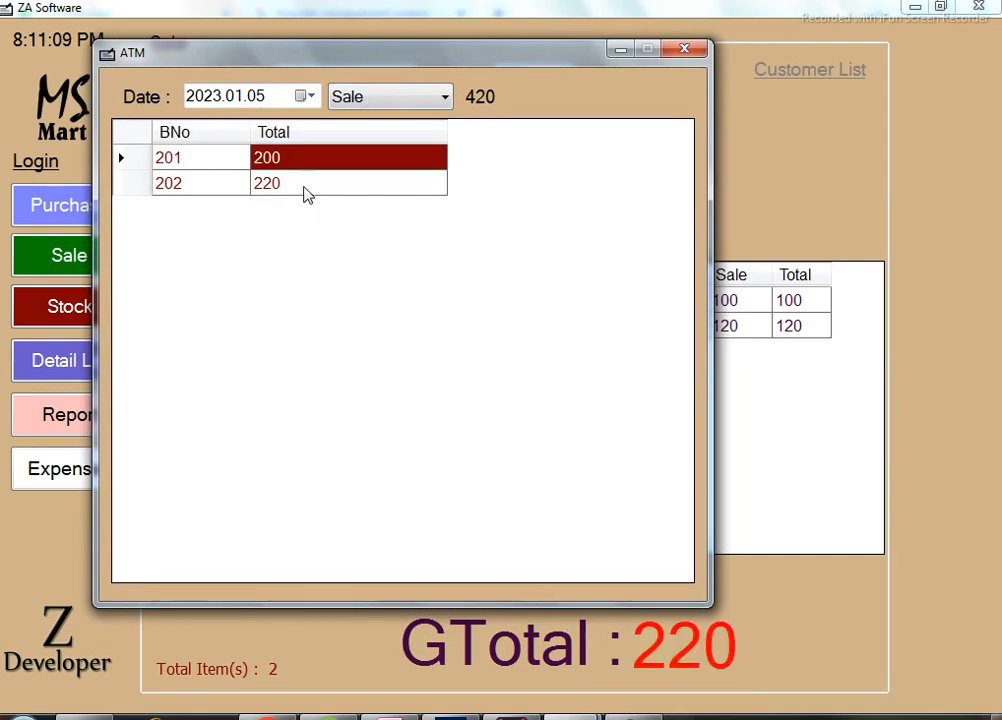
click(306, 193)
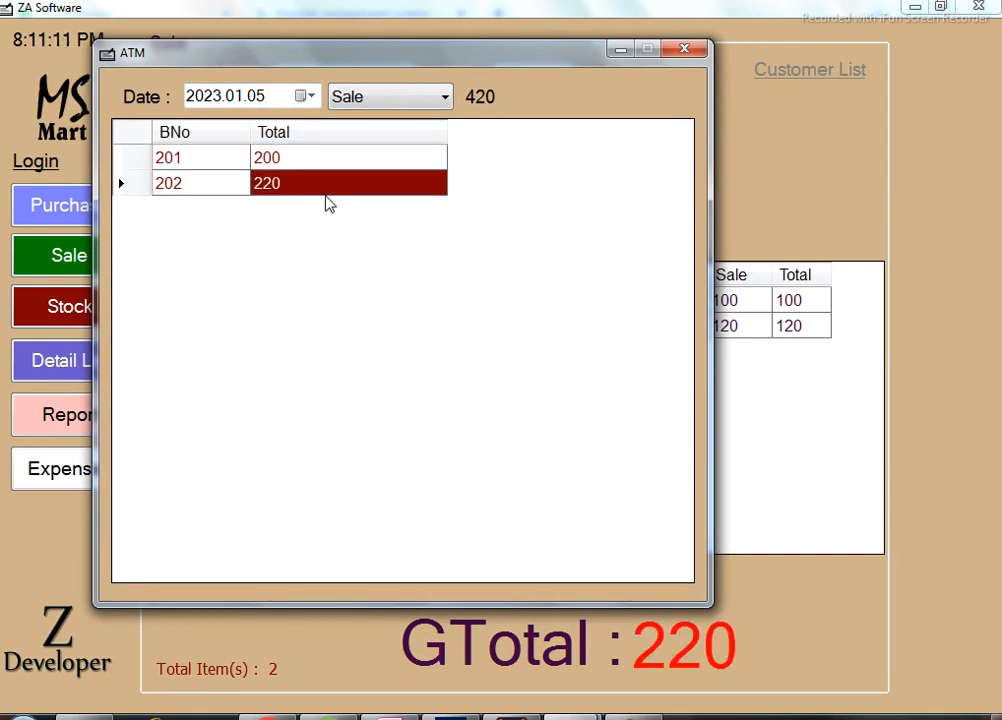
click(432, 104)
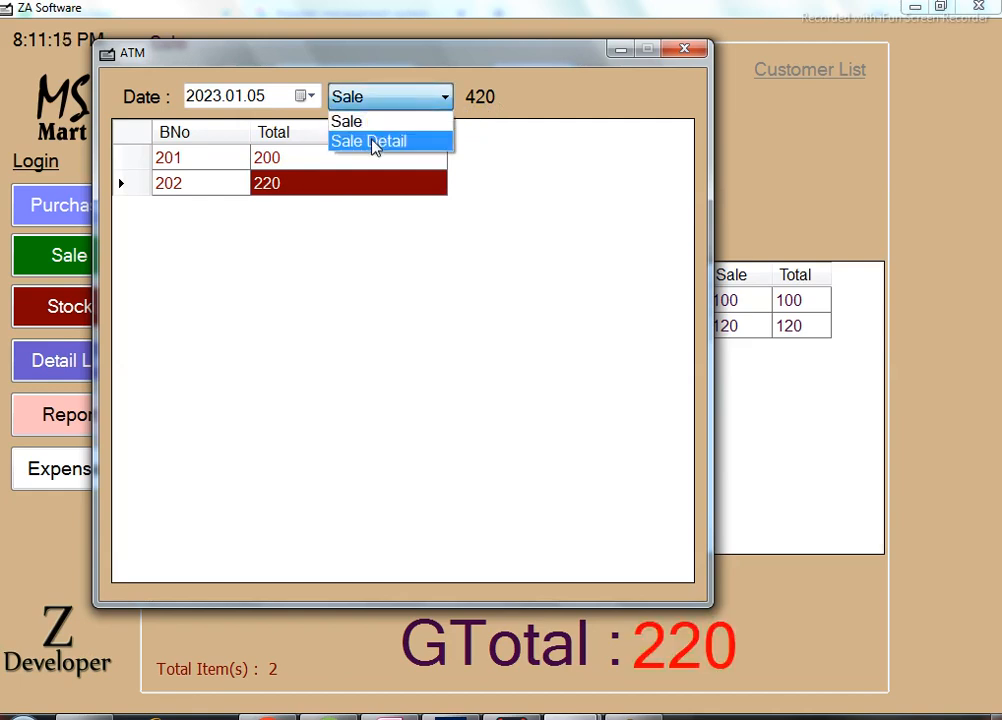
Switch to Sale Detail and check 7up can (3 sold, stock 47) and coca-cola (1 sold, stock 11).
click(374, 144)
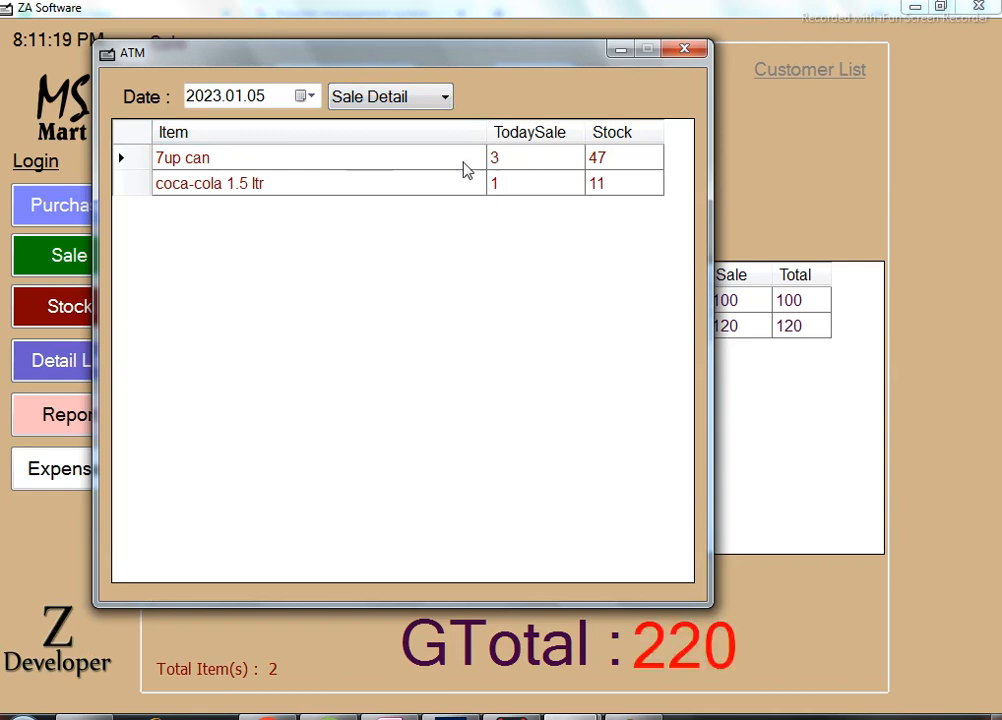
click(535, 167)
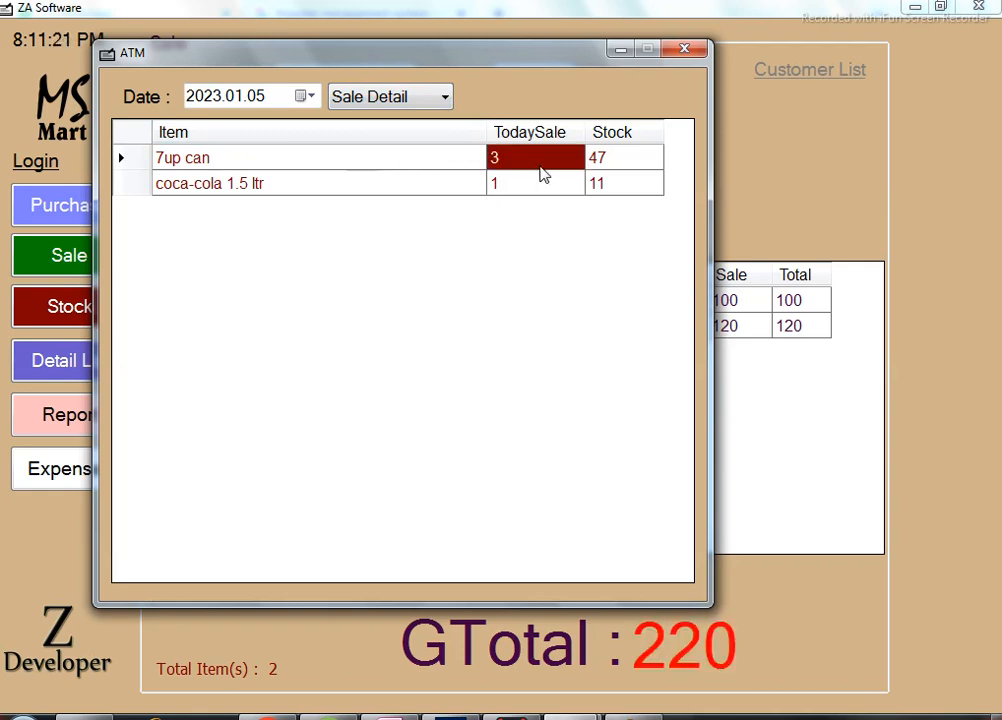
click(528, 190)
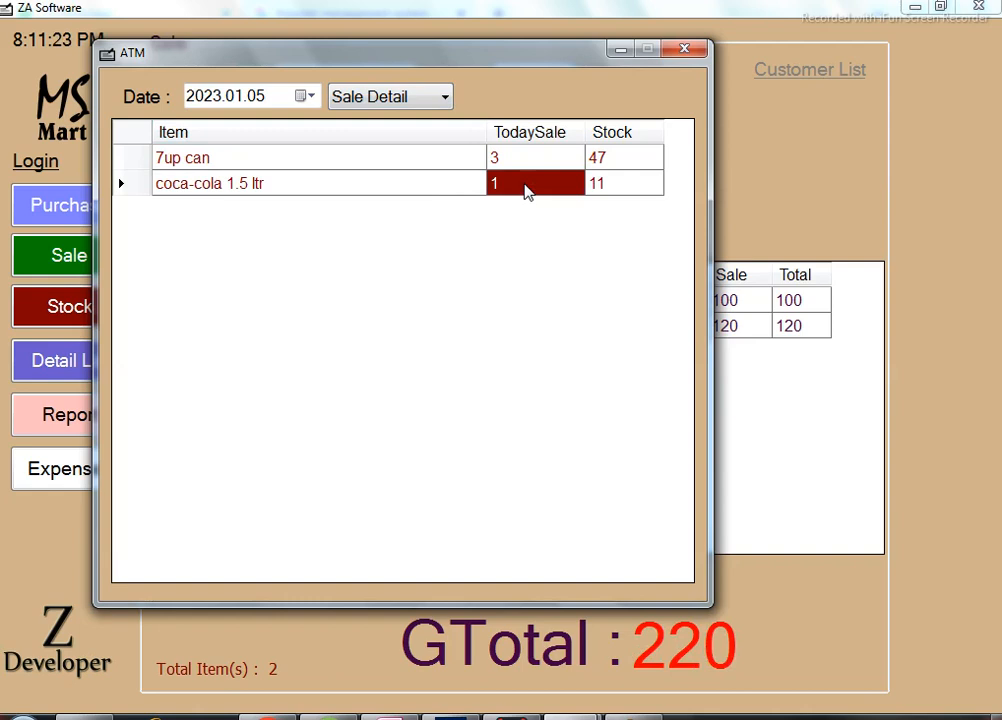
click(633, 156)
click(634, 191)
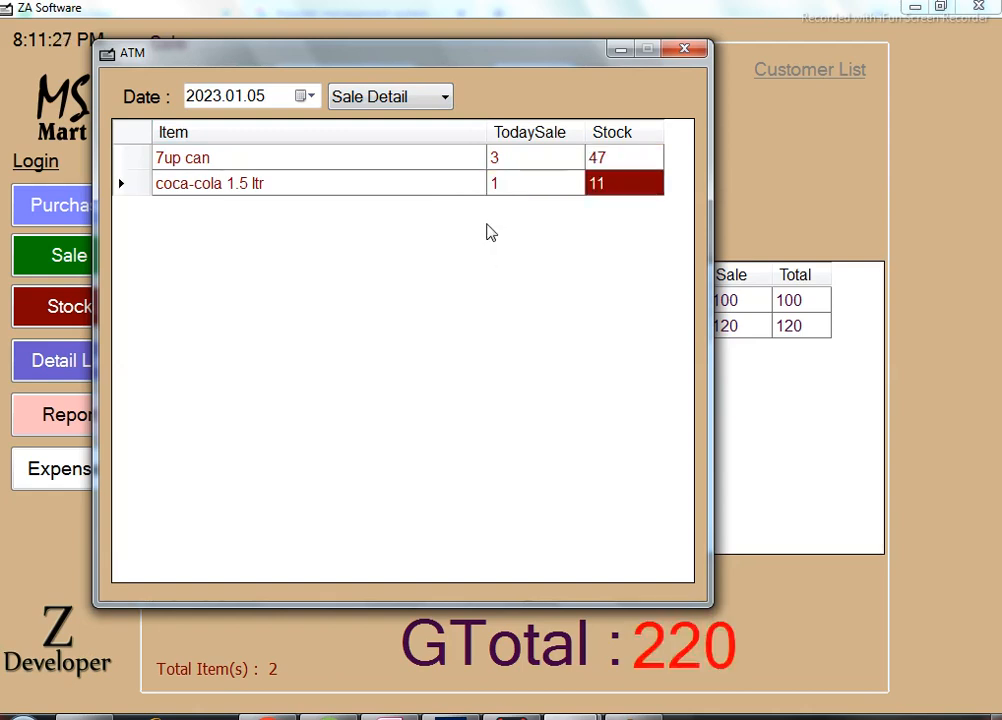
Toggle the report date to 2023.01.04 and back to 2023.01.05, then close the sales summary.
click(259, 100)
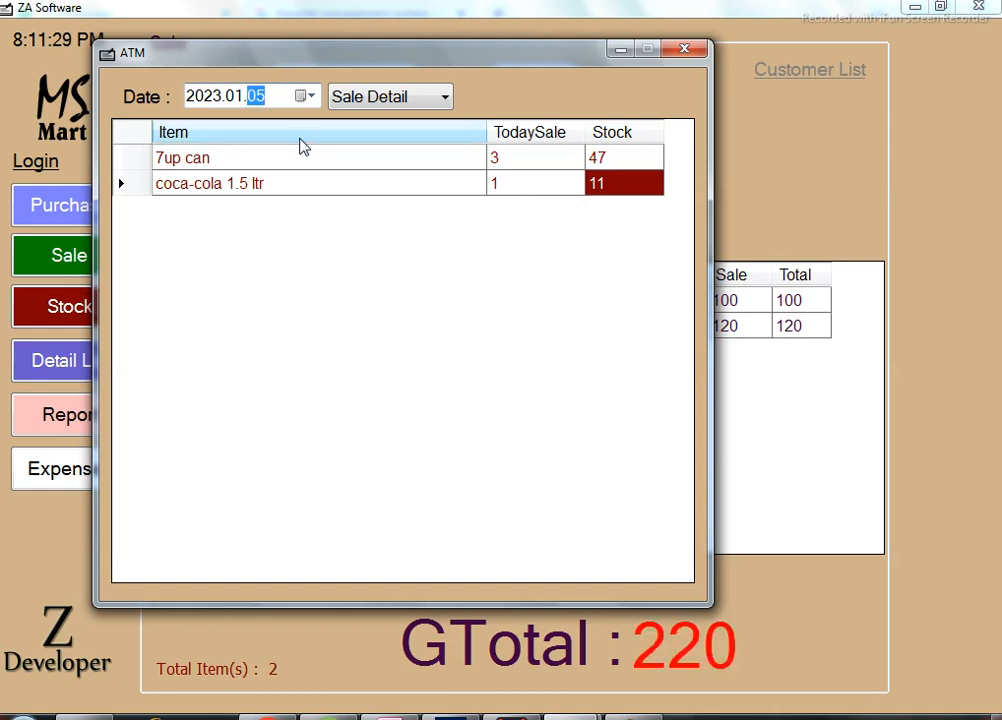
key(Down)
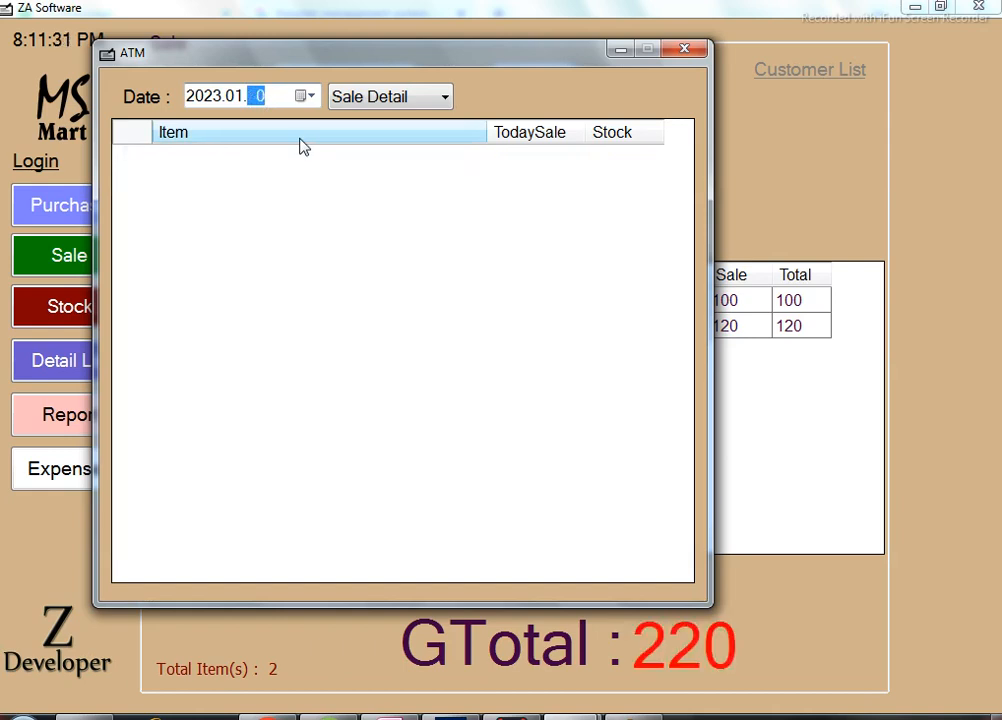
key(Up)
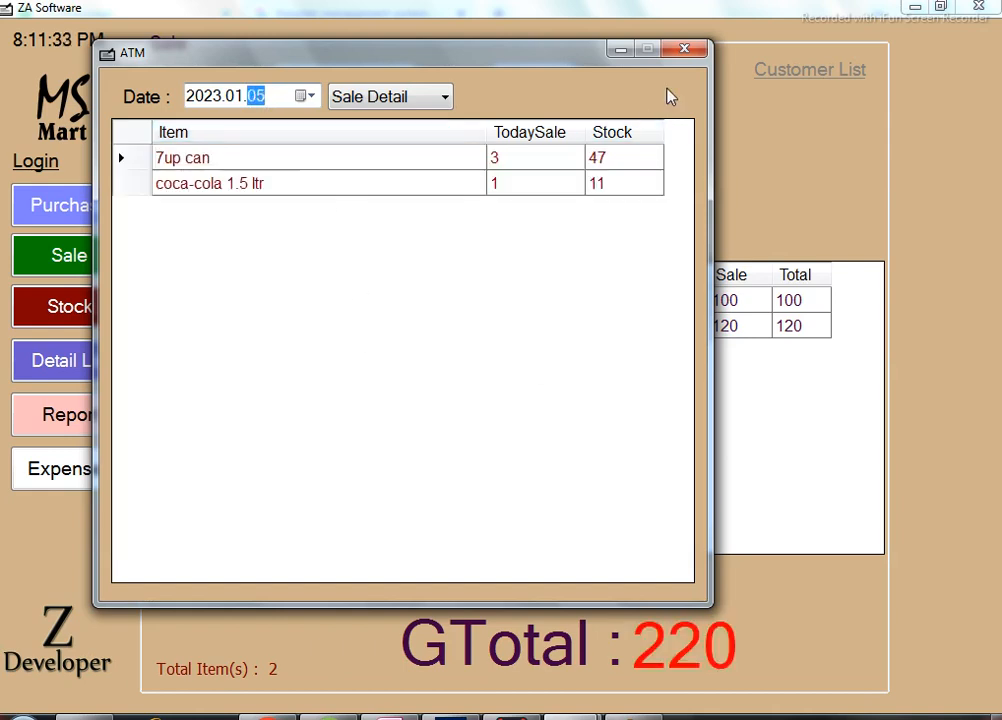
click(693, 53)
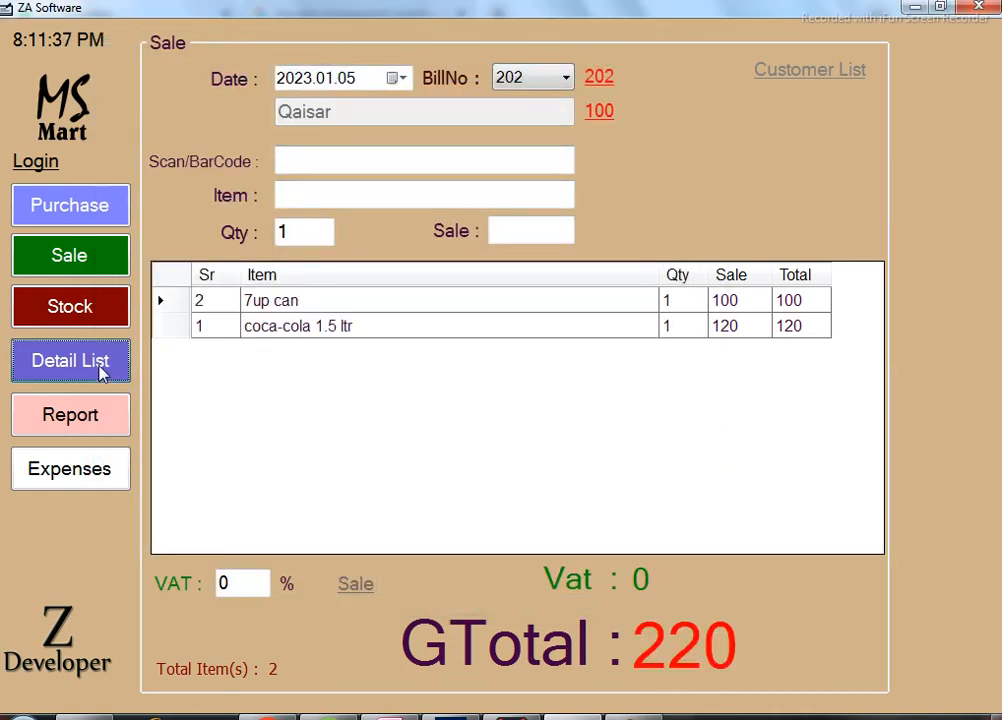
Look up the customer in the Customer ledger to see the balance of 100.
click(101, 370)
click(342, 205)
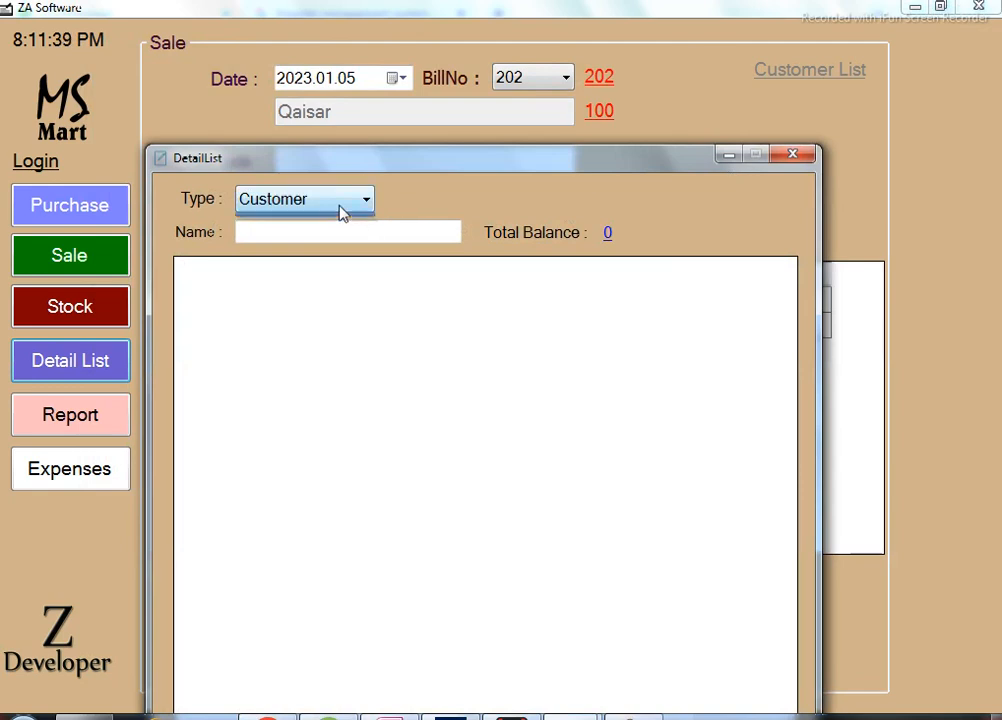
click(338, 244)
click(359, 232)
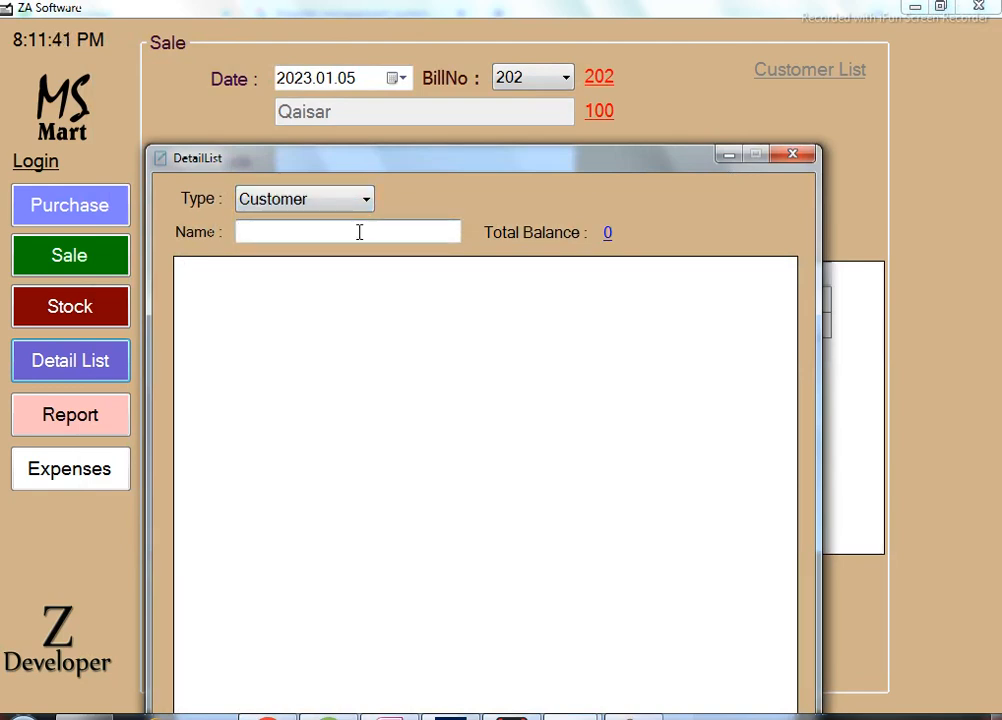
text(a)
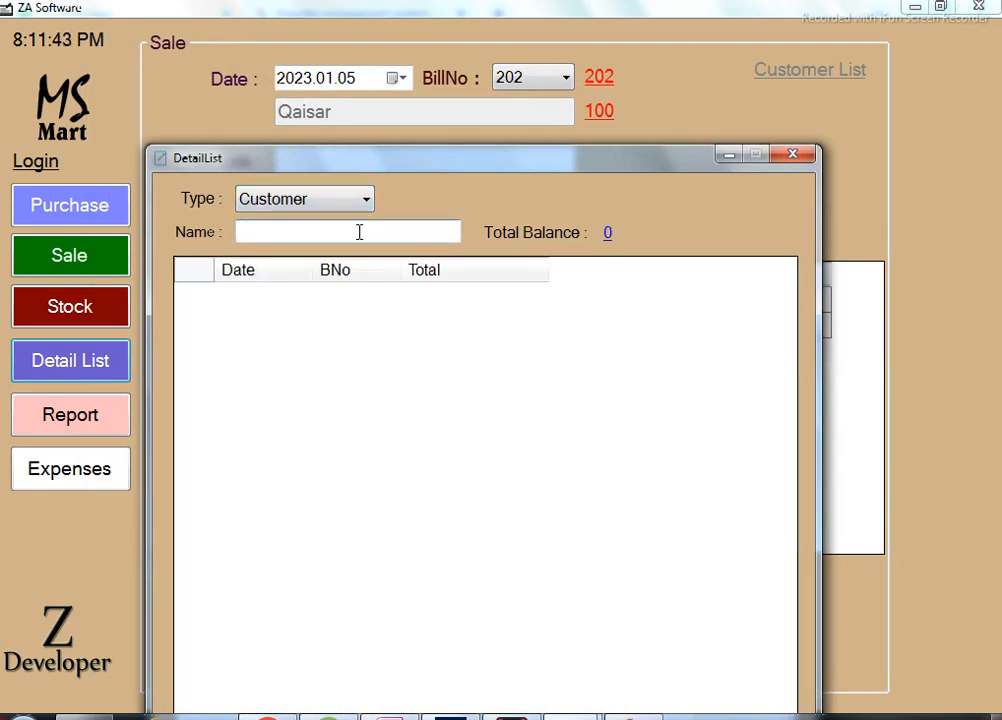
text(qaisar)
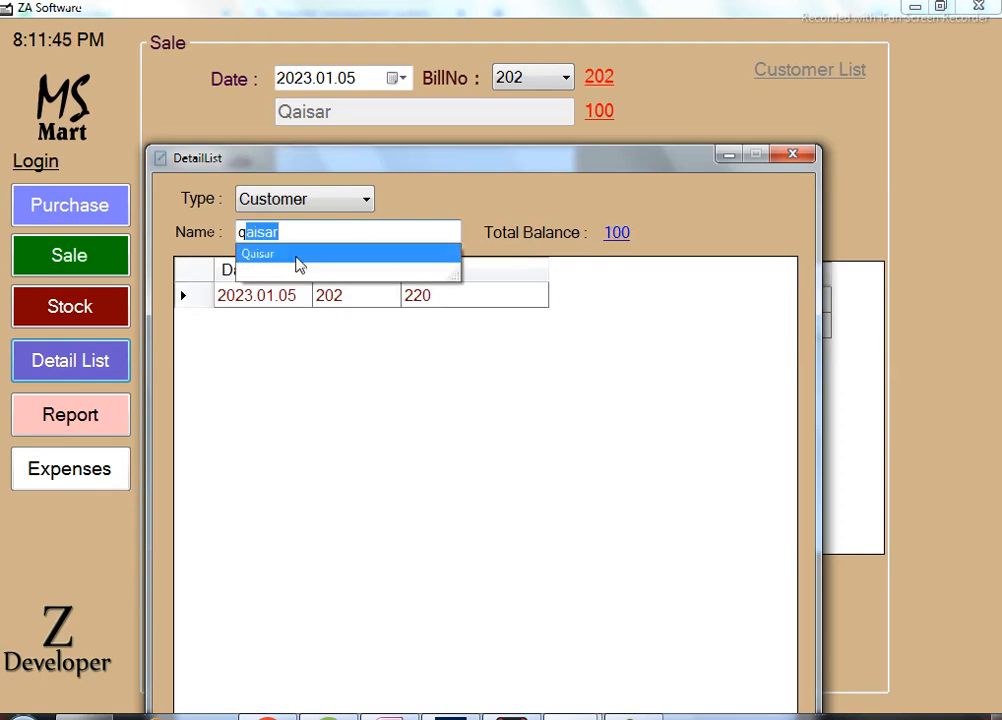
click(321, 262)
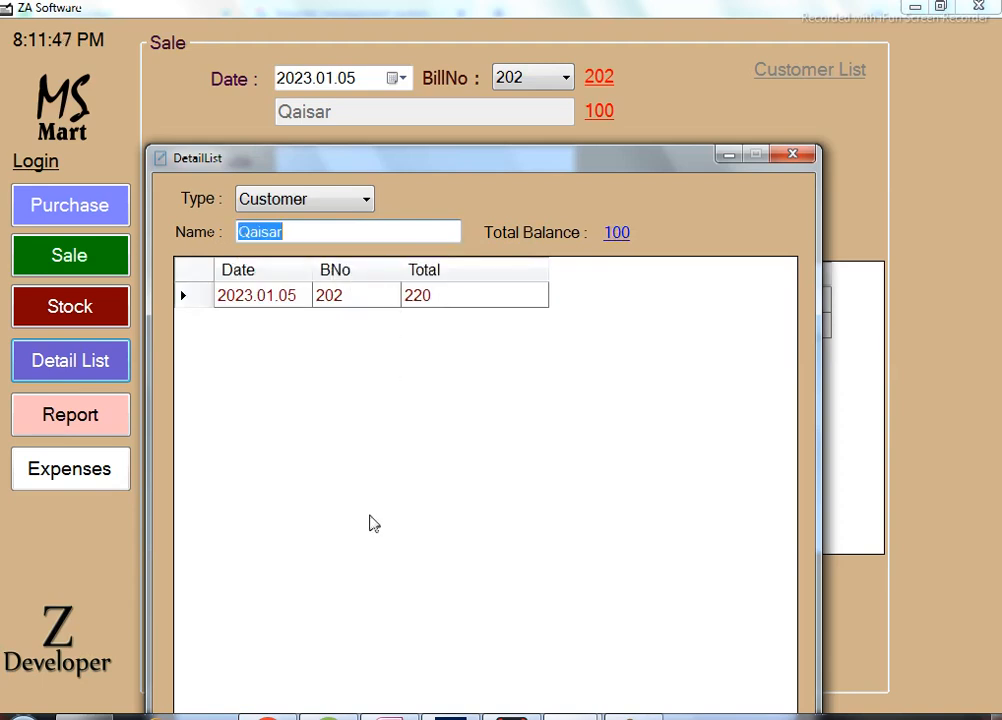
drag(501, 175, 481, 80)
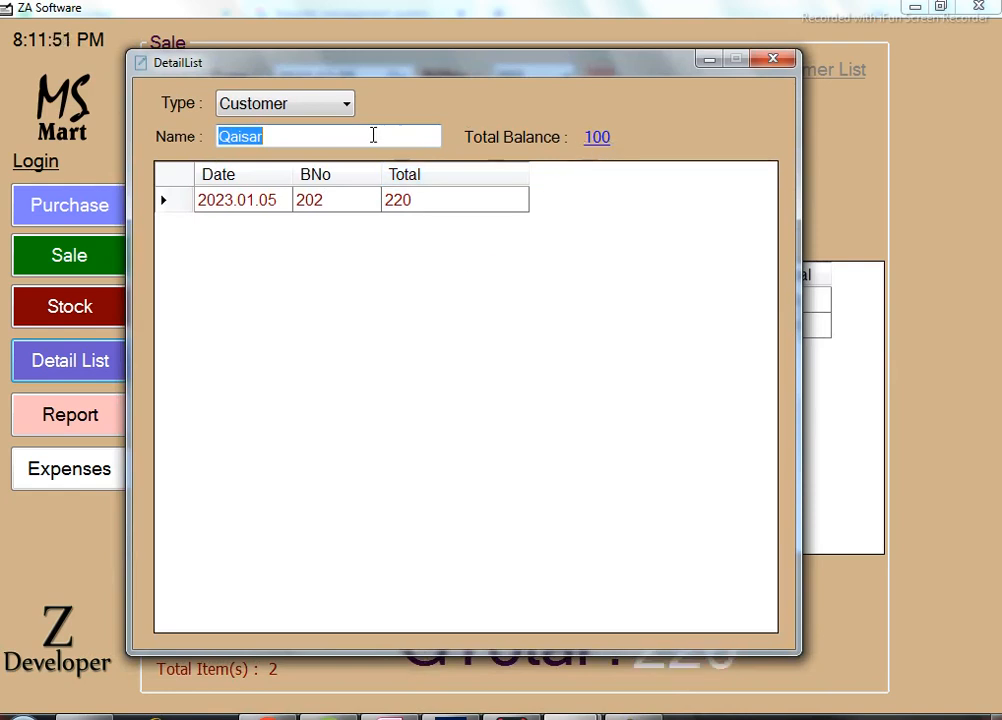
Switch to the Vendor ledger, check the vendor's bill 1 of 4150 with balance 2000, then close.
click(347, 108)
click(324, 130)
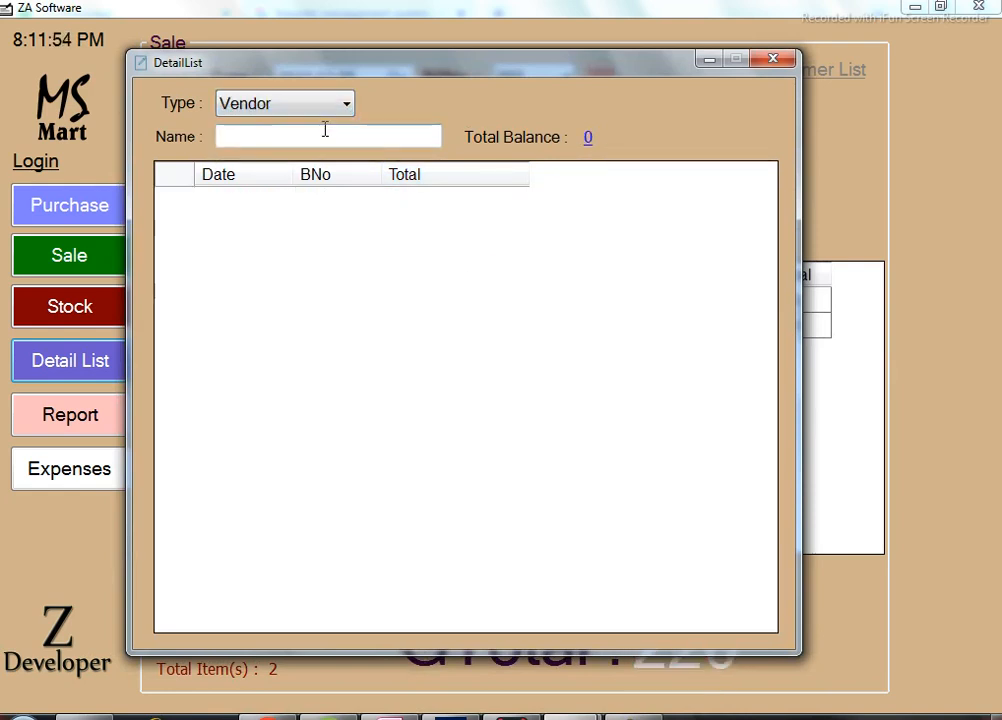
text(ahmed Company)
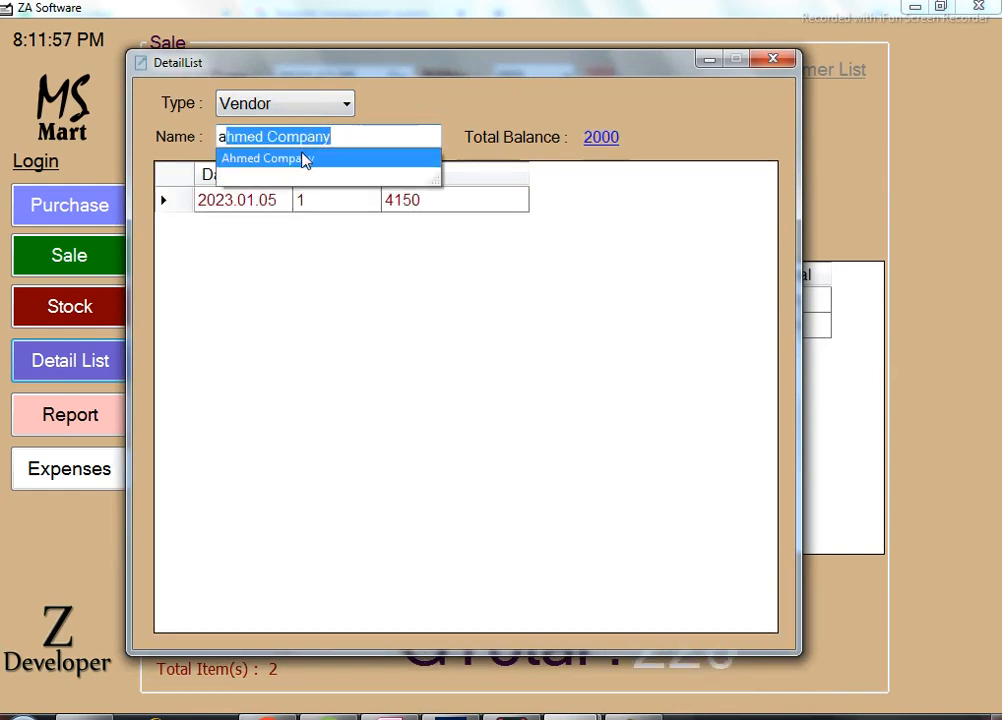
click(305, 161)
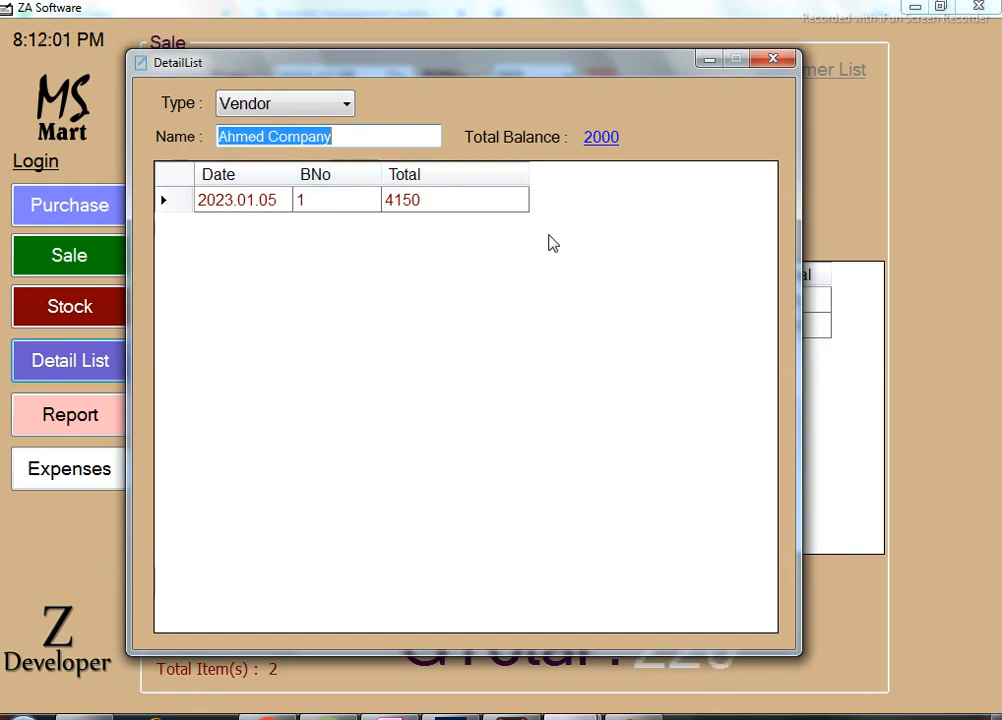
click(778, 61)
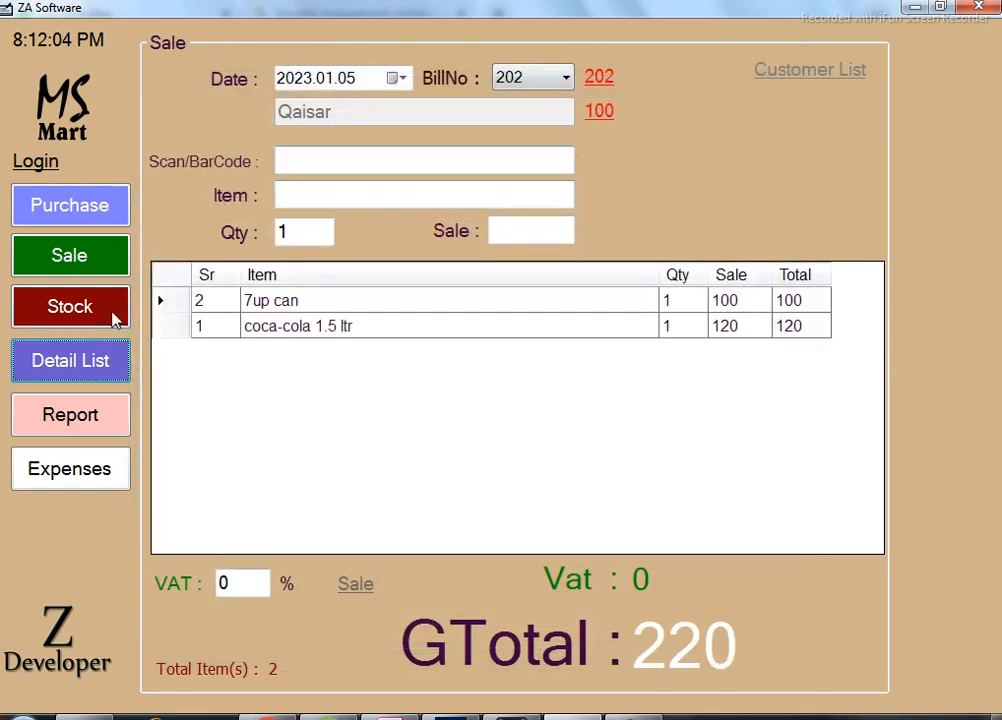
click(101, 362)
click(391, 234)
text(a)
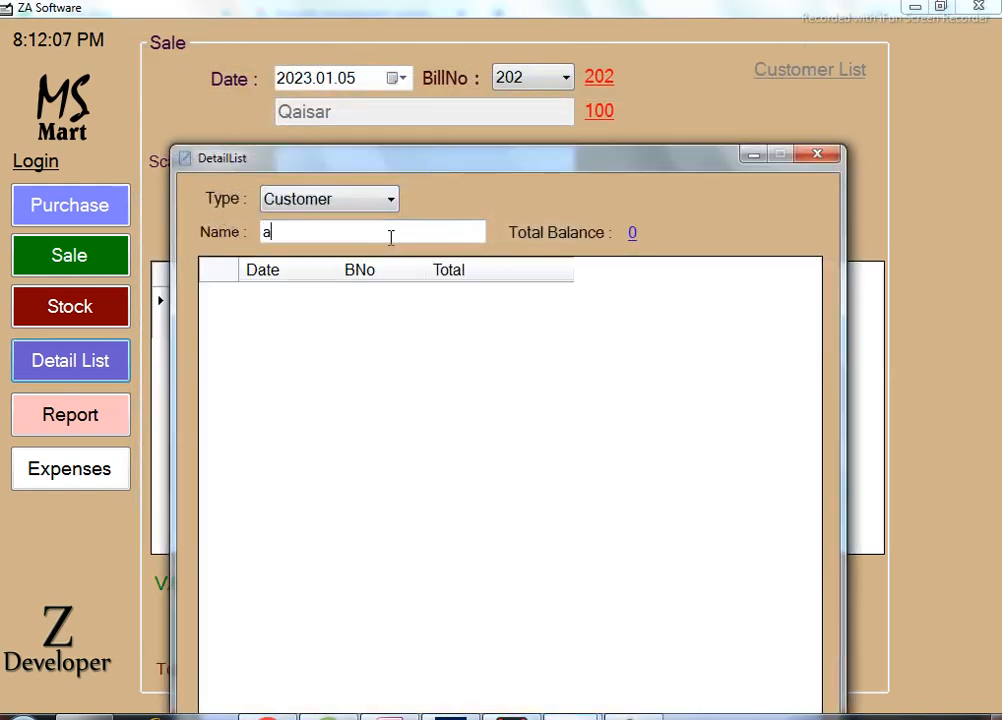
click(358, 199)
click(339, 226)
click(339, 230)
text(any)
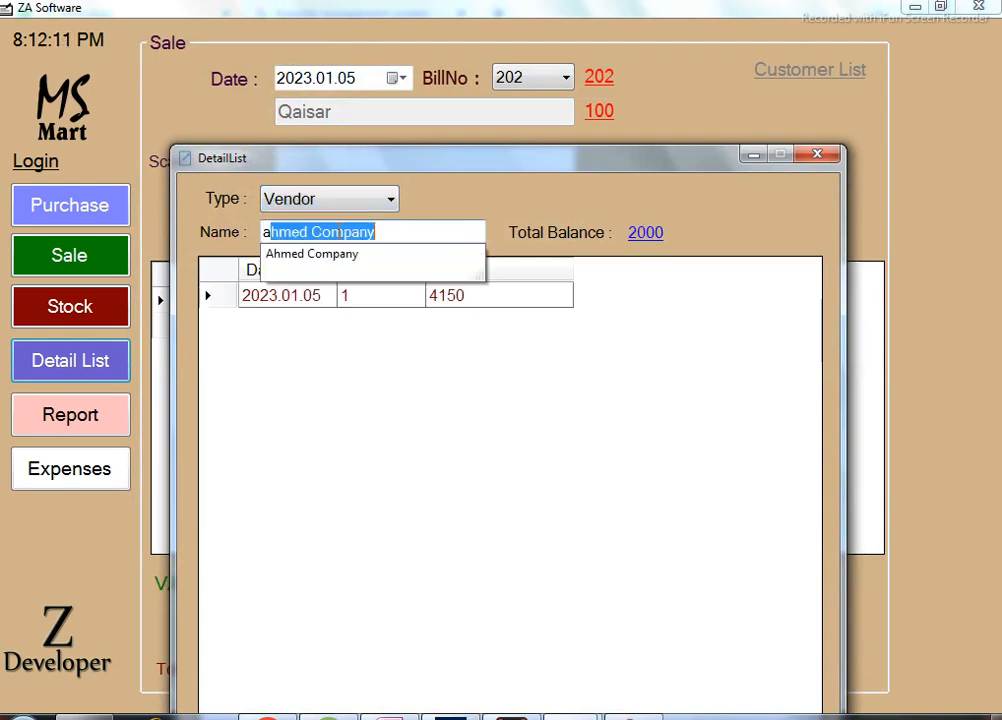
key(Return)
click(319, 300)
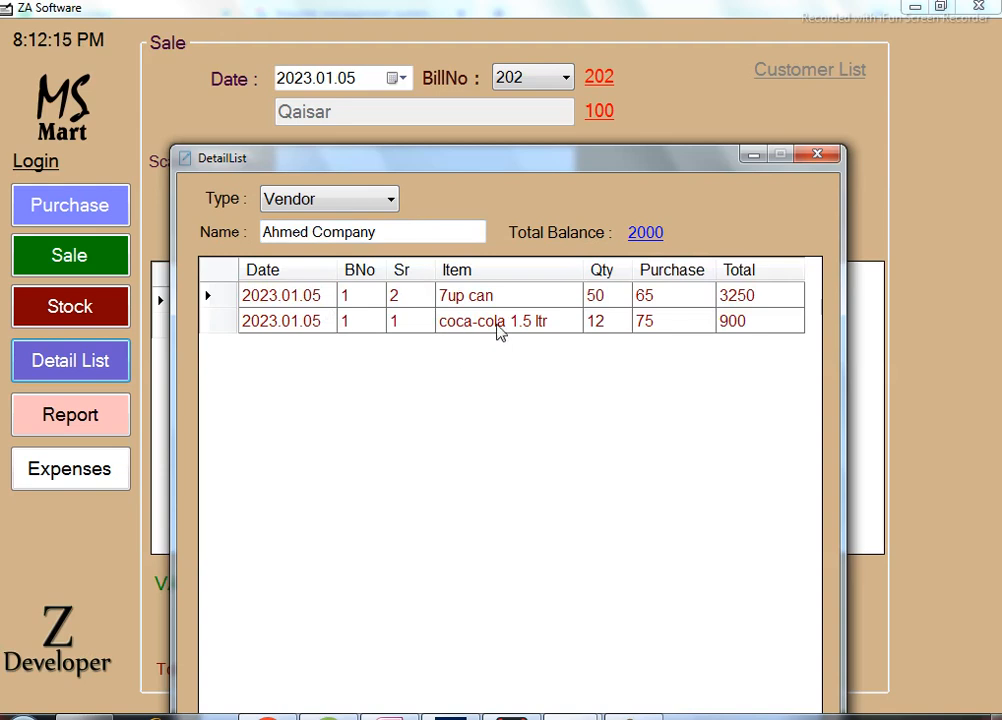
drag(494, 160, 421, 50)
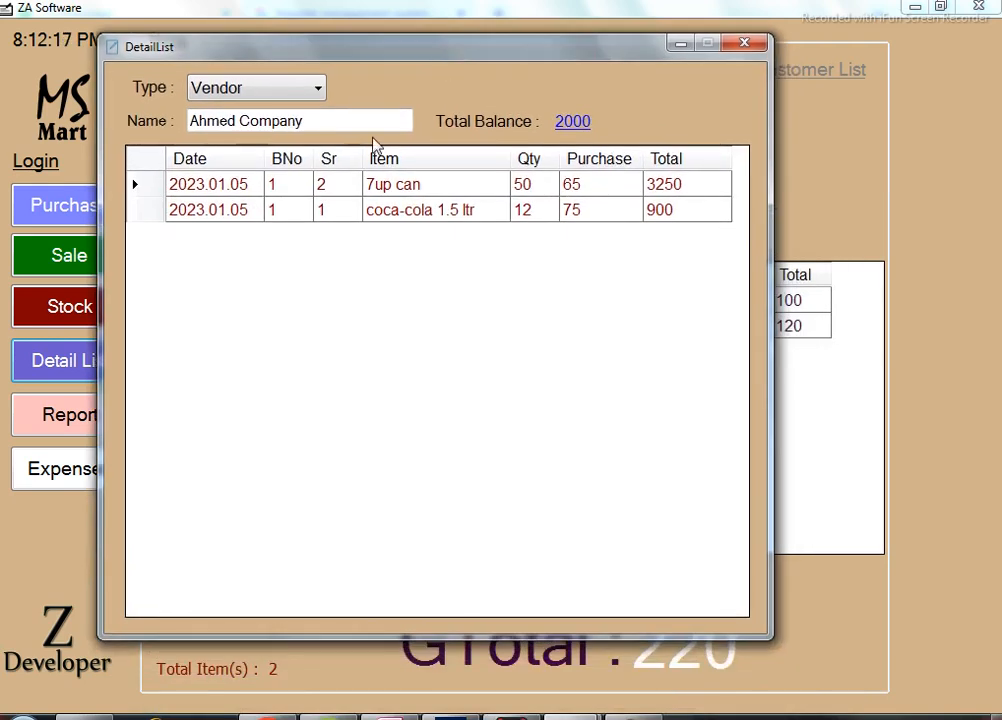
click(313, 92)
click(275, 135)
click(324, 121)
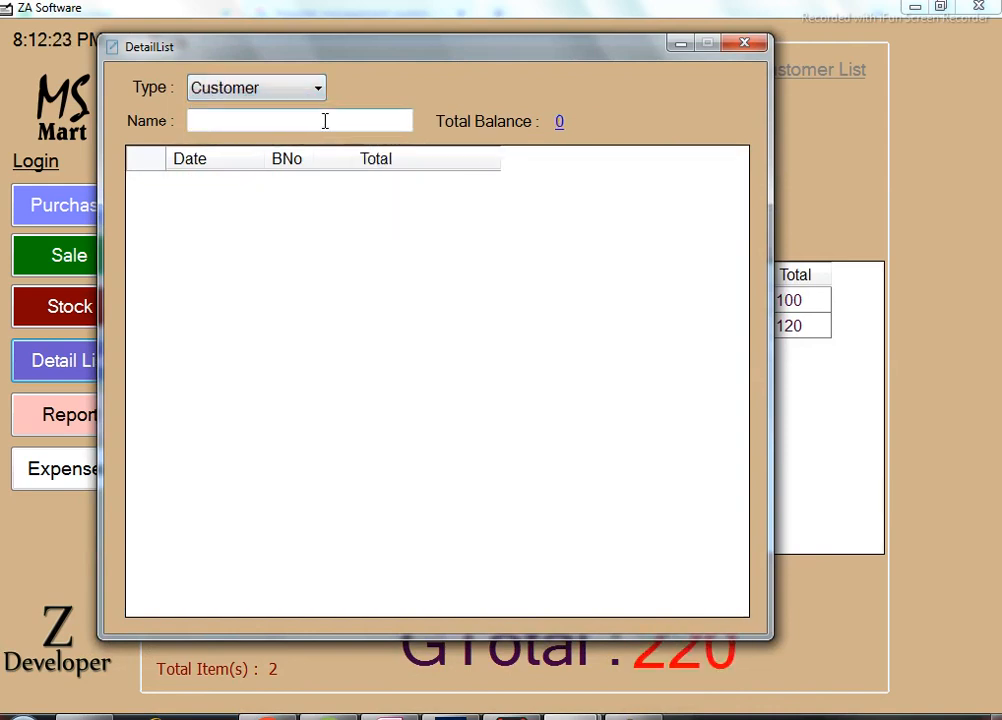
text(qaisar)
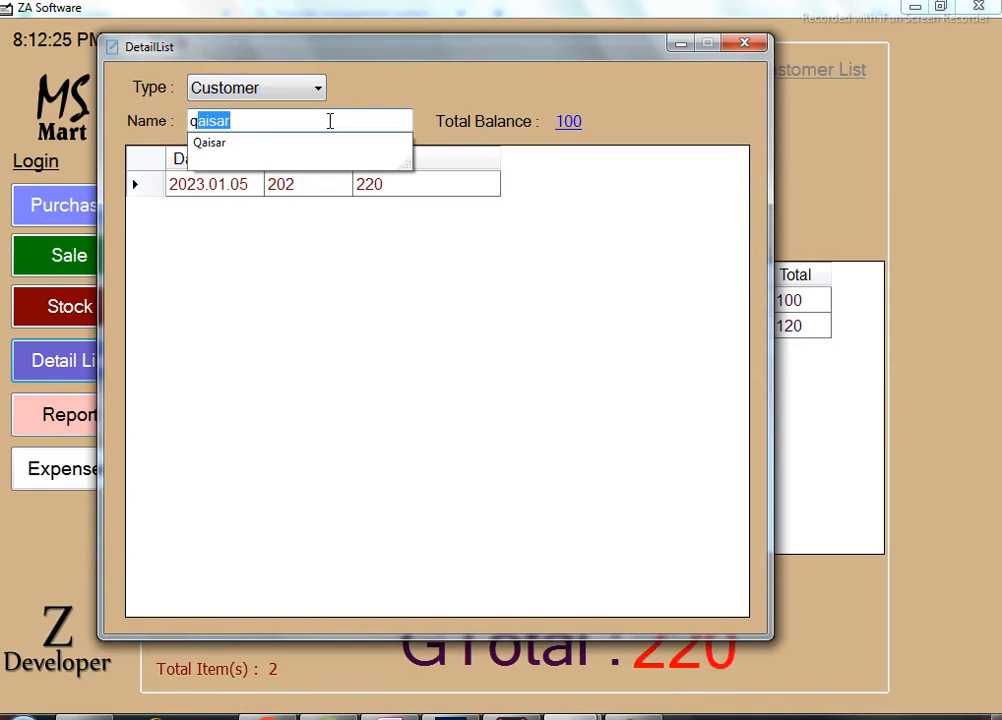
click(311, 192)
double_click(313, 197)
click(310, 197)
click(497, 186)
drag(690, 194, 242, 232)
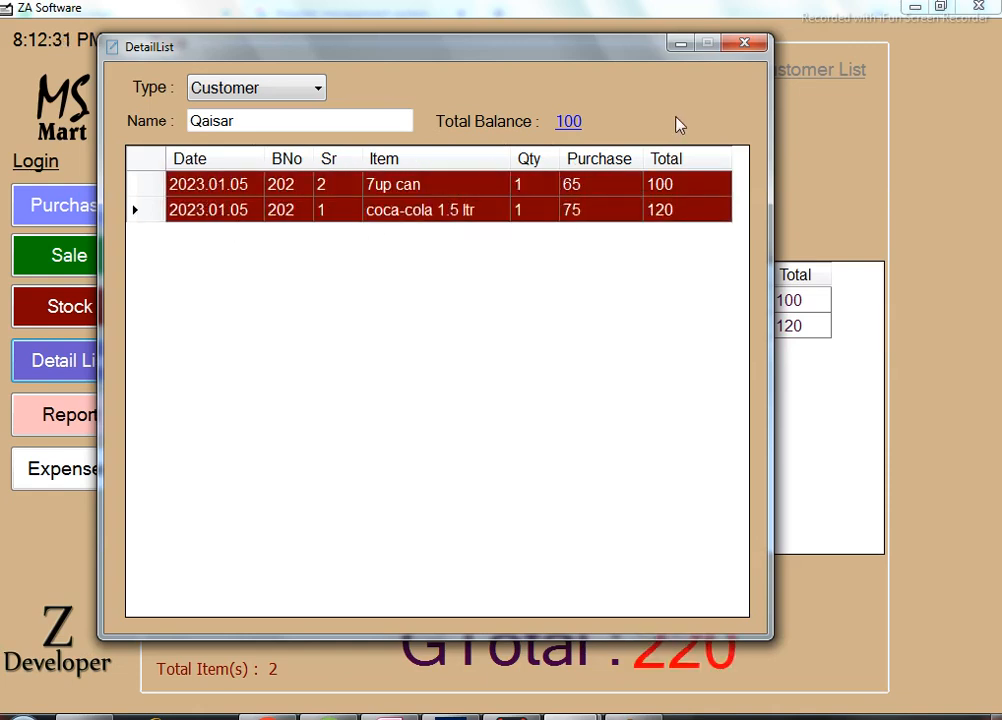
click(748, 43)
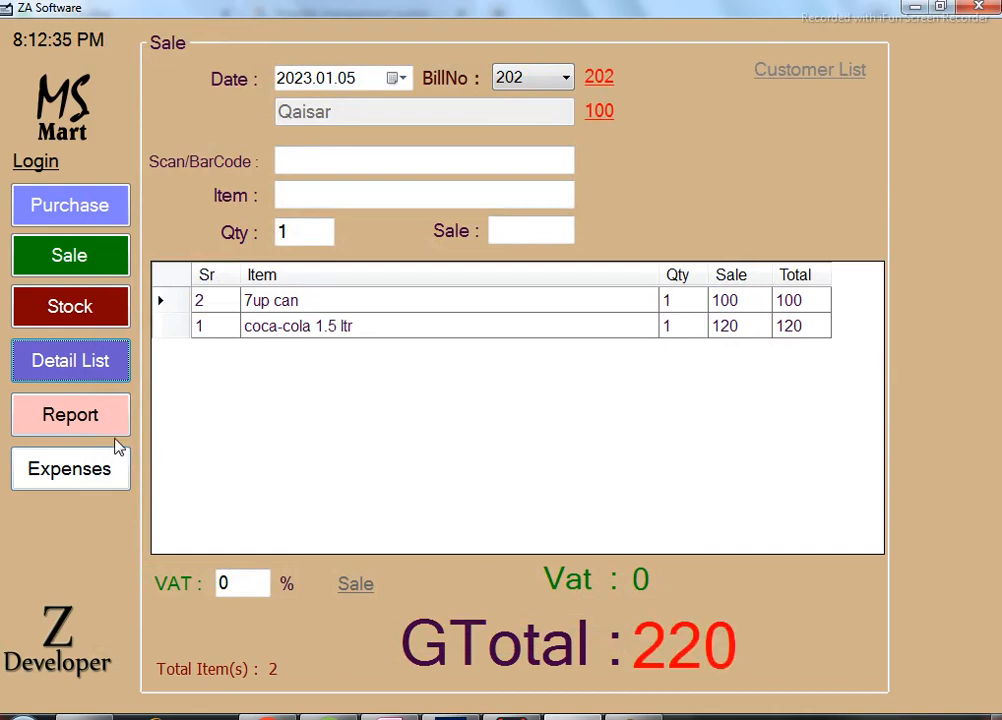
Open the 2023.01.05 Report and check the totals of bill 201 (200) and bill 202 (220).
click(111, 421)
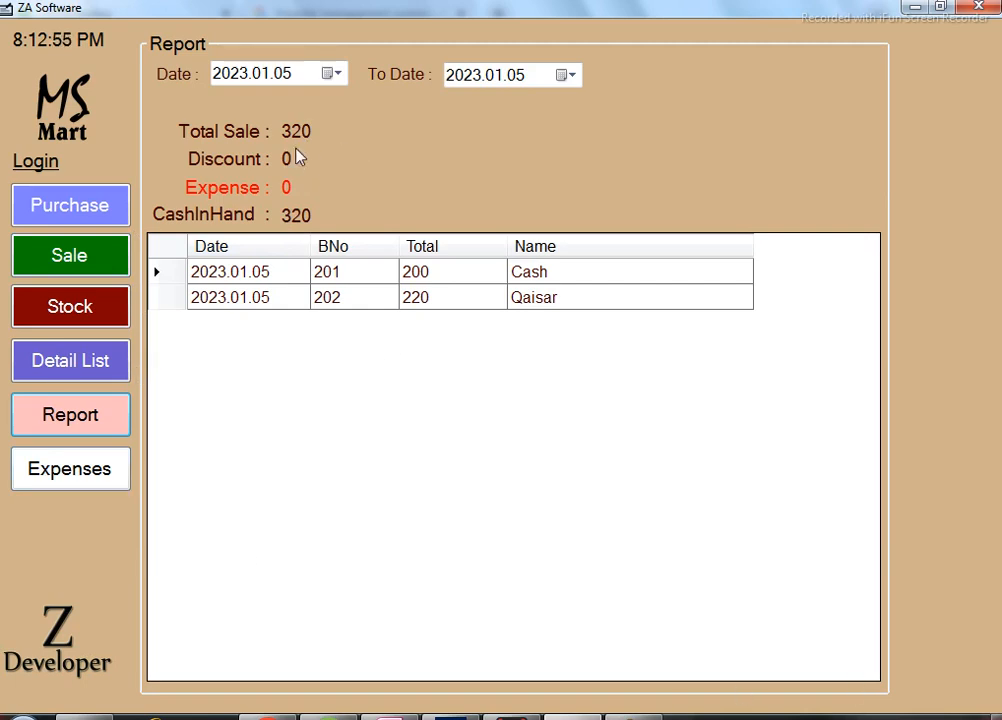
click(431, 277)
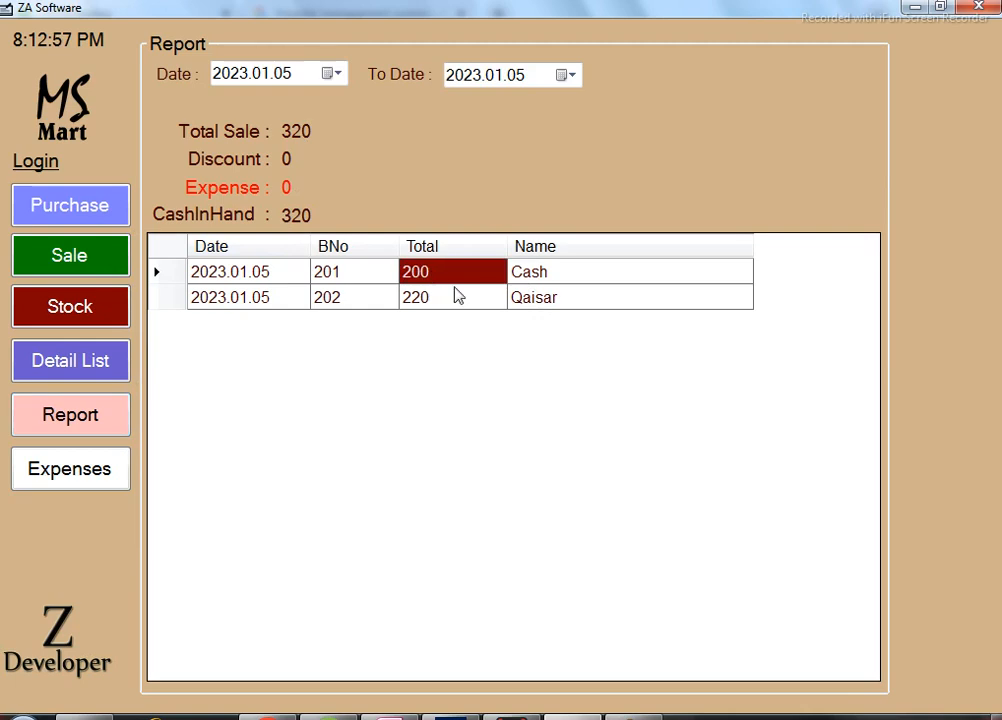
click(422, 309)
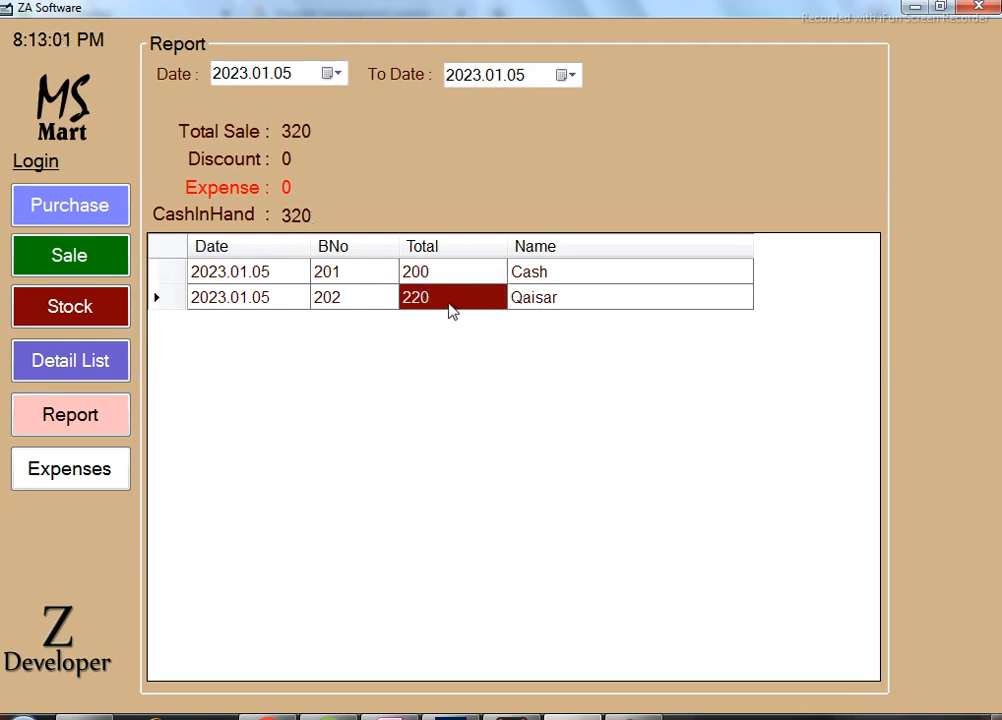
click(425, 278)
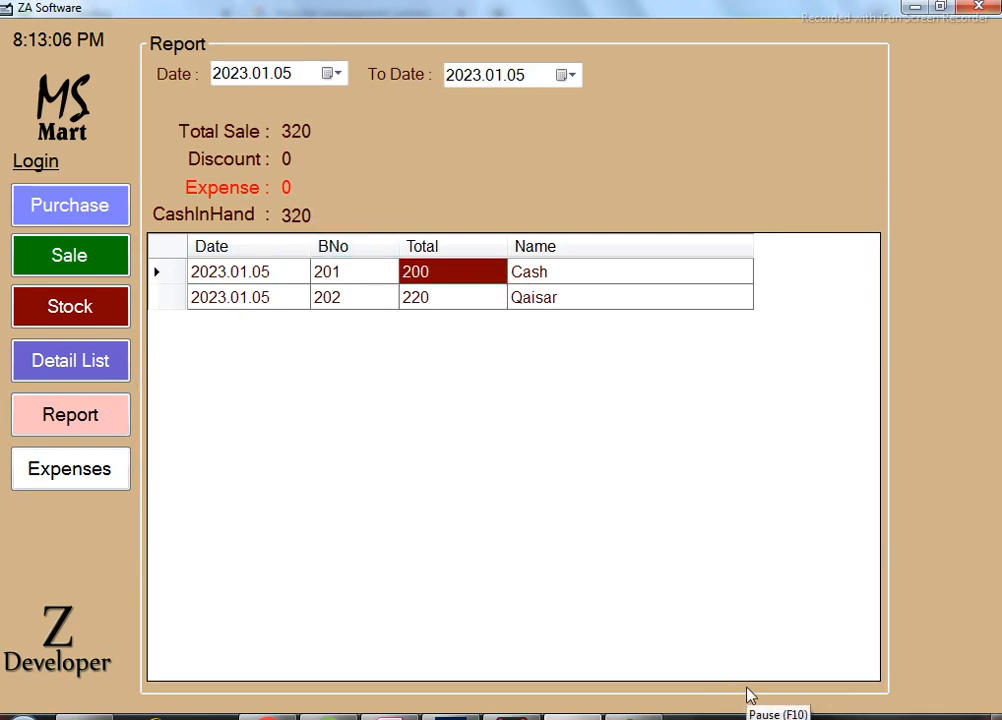
click(437, 300)
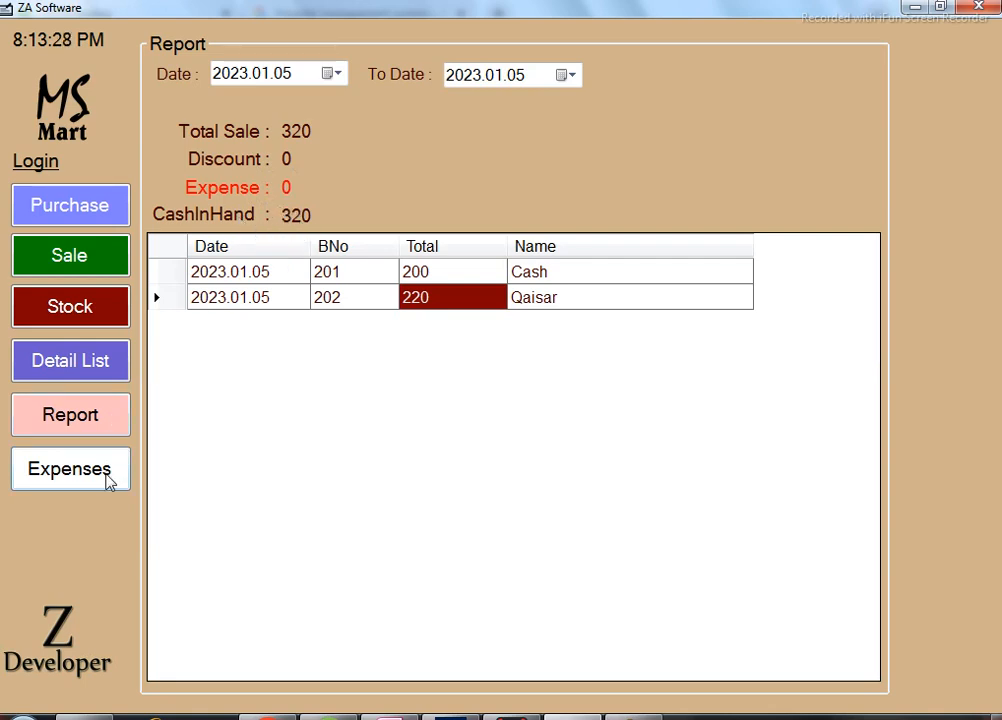
Save an expense with detail 'exp' and amount 20, then close the Expenses form.
click(108, 478)
drag(266, 52, 704, 88)
click(610, 149)
text(exp)
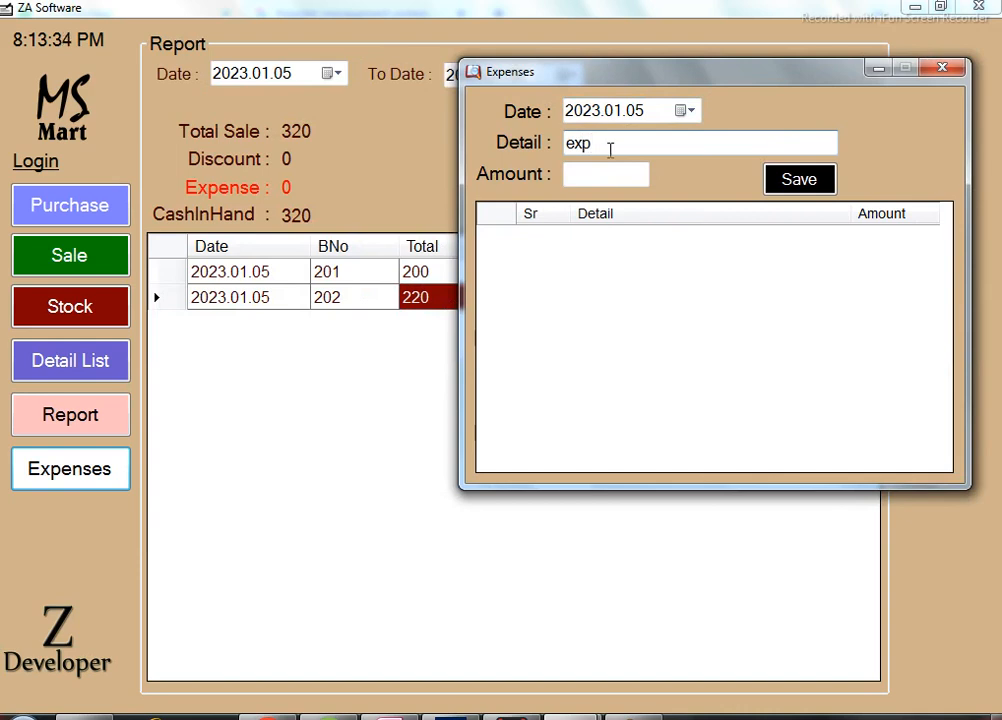
click(619, 171)
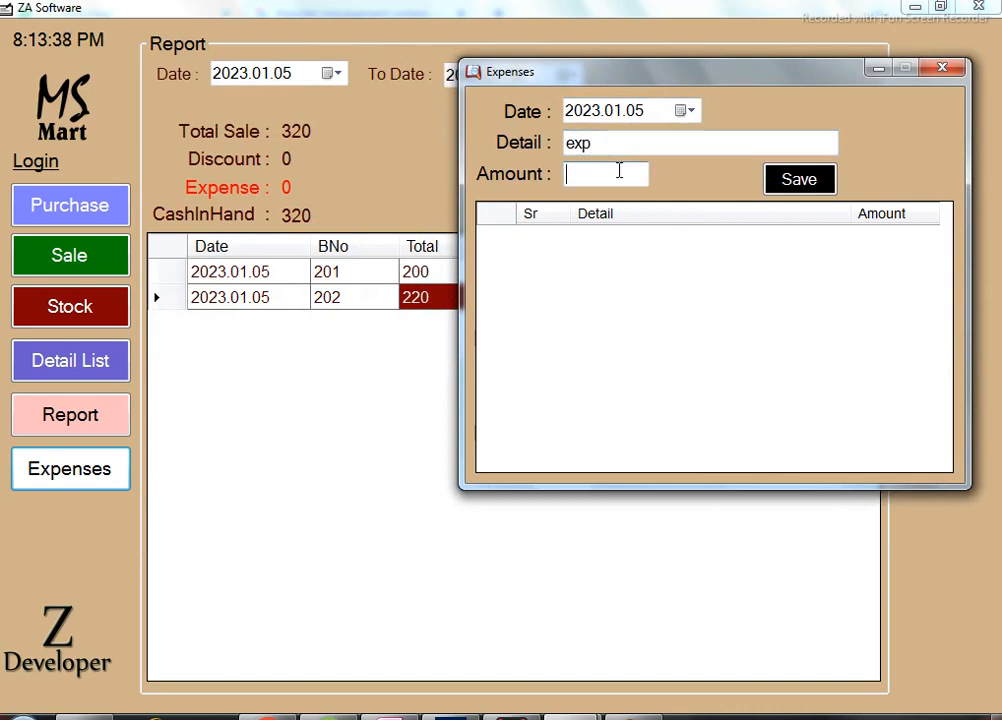
text(20)
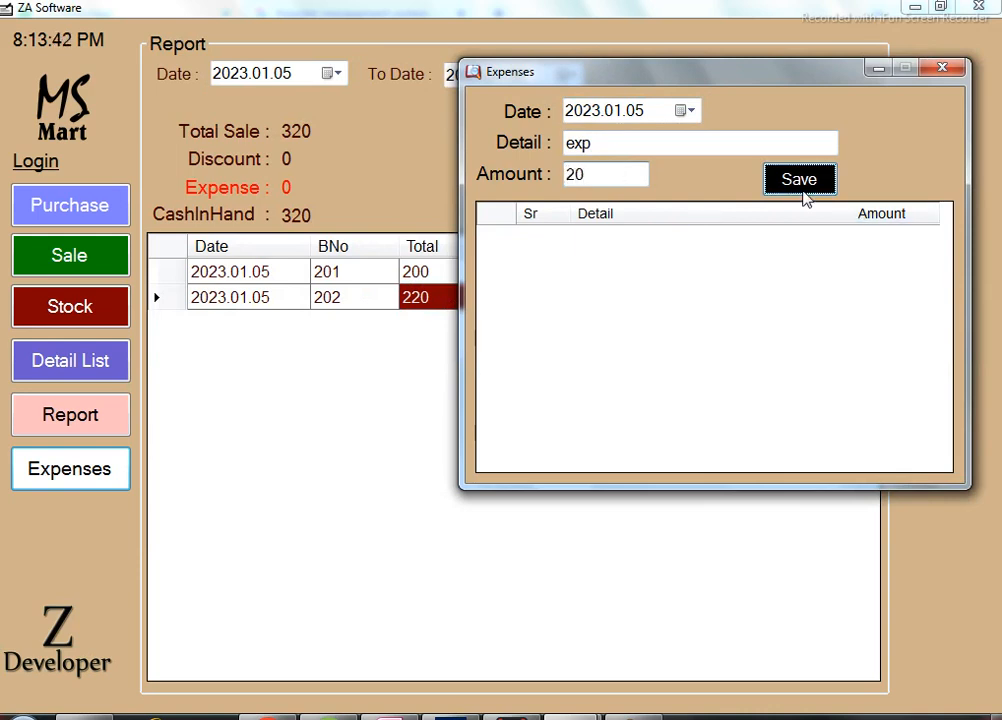
click(800, 186)
click(945, 67)
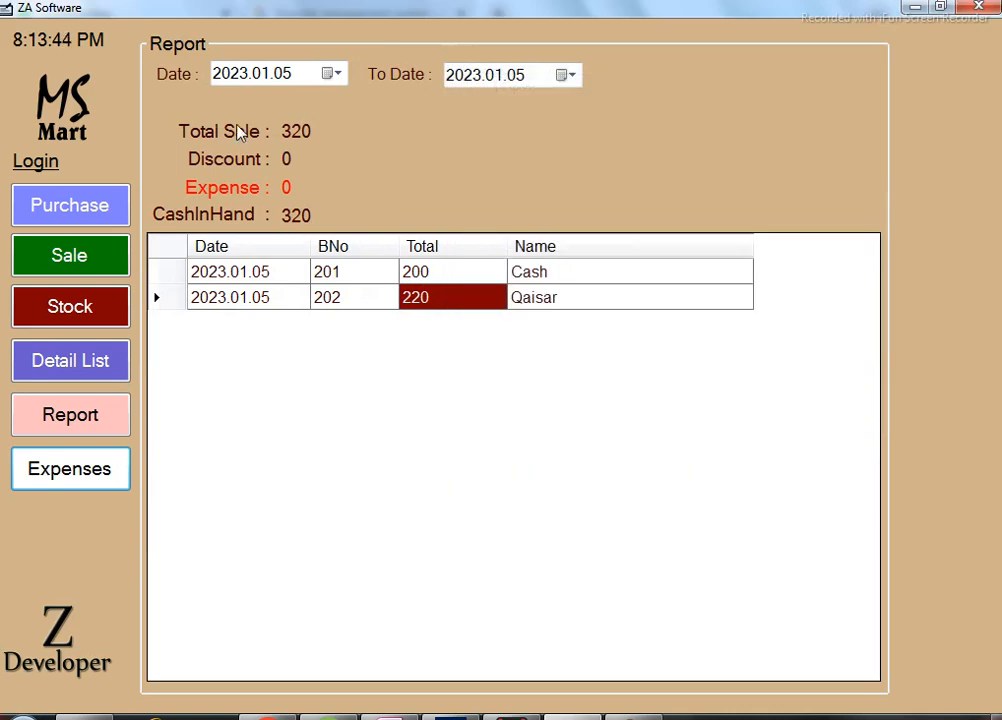
Refresh the Report to show Expense 20 and CashInHand 300, and set the start day to 01.
click(70, 411)
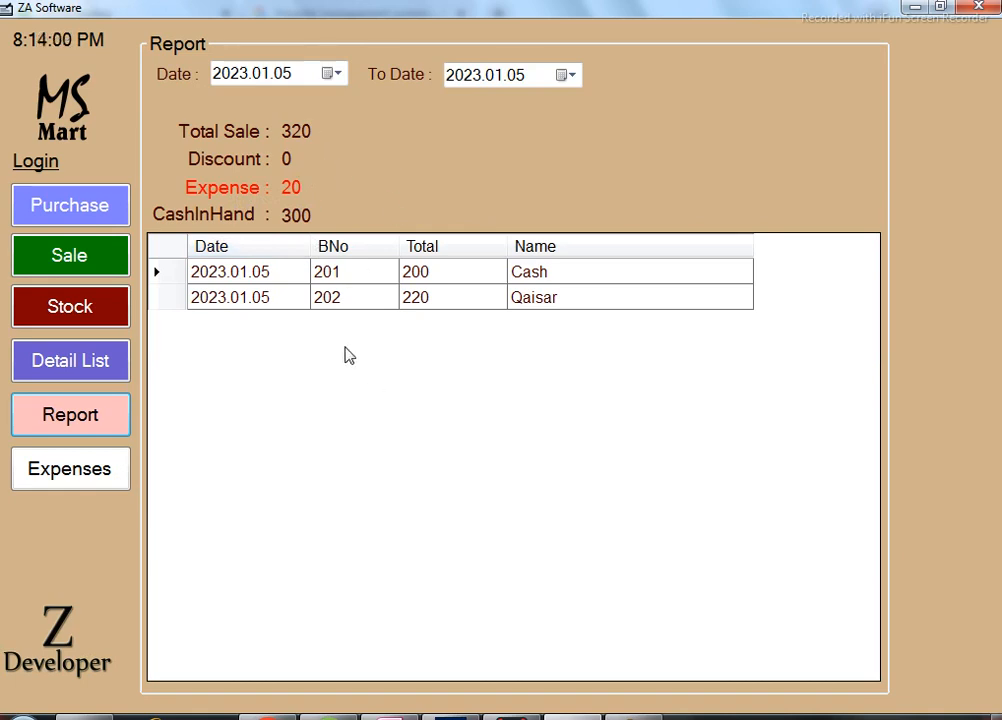
click(284, 75)
text(01)
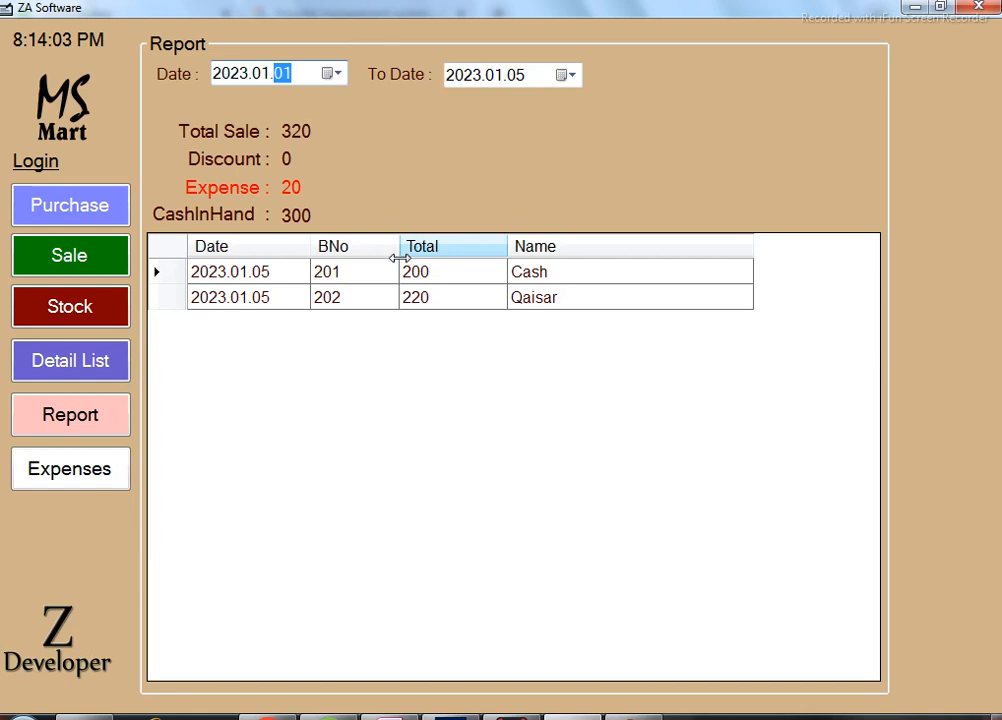
click(264, 80)
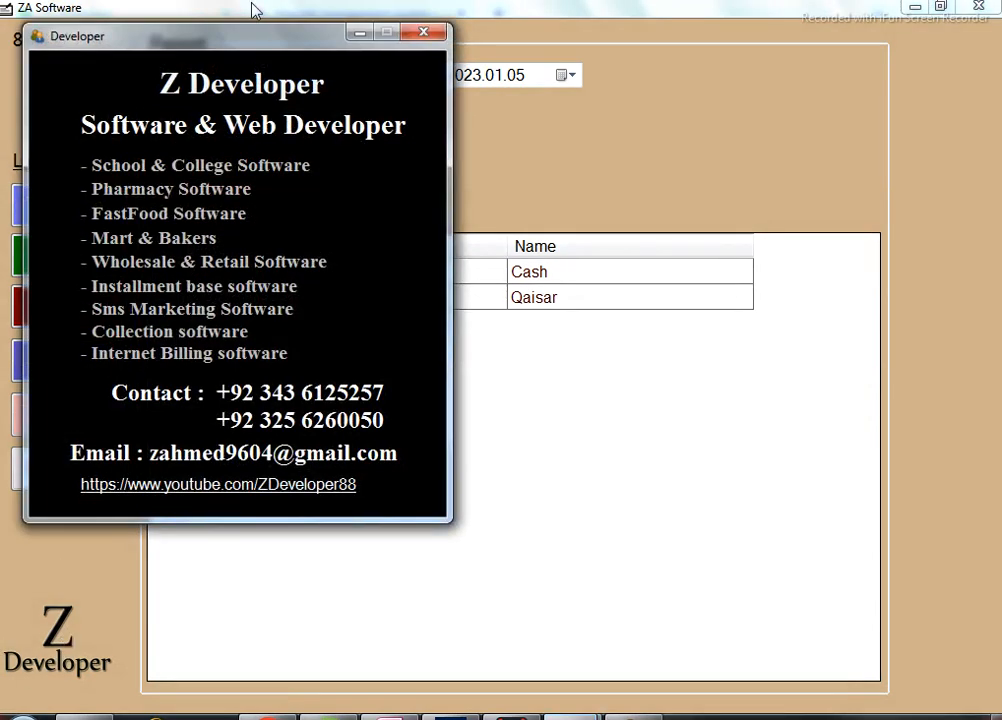
drag(315, 49, 389, 67)
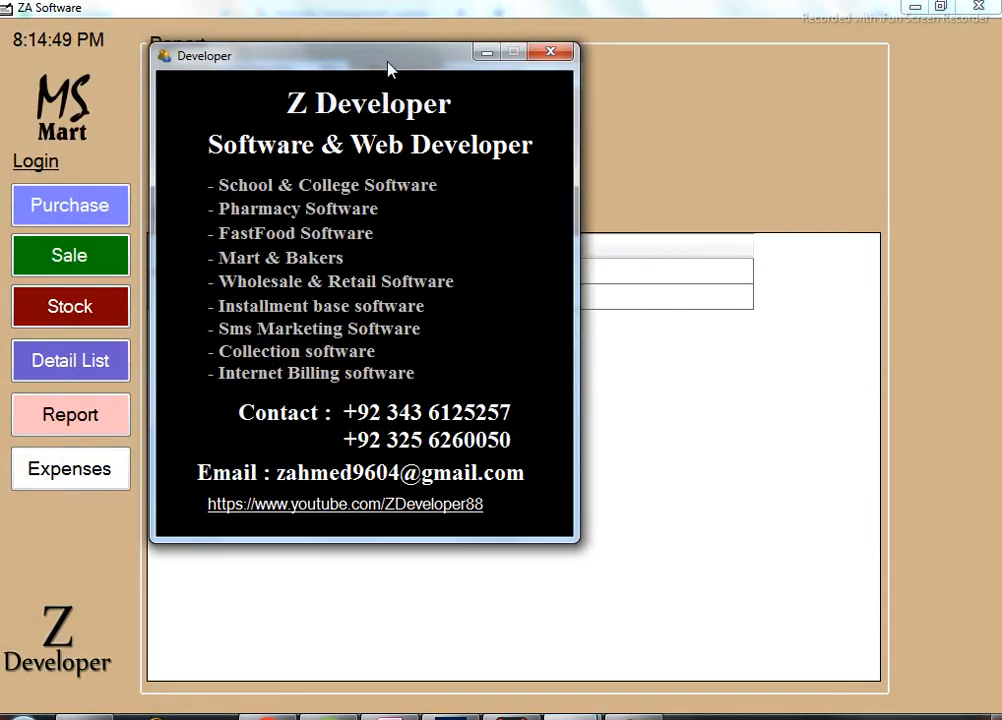